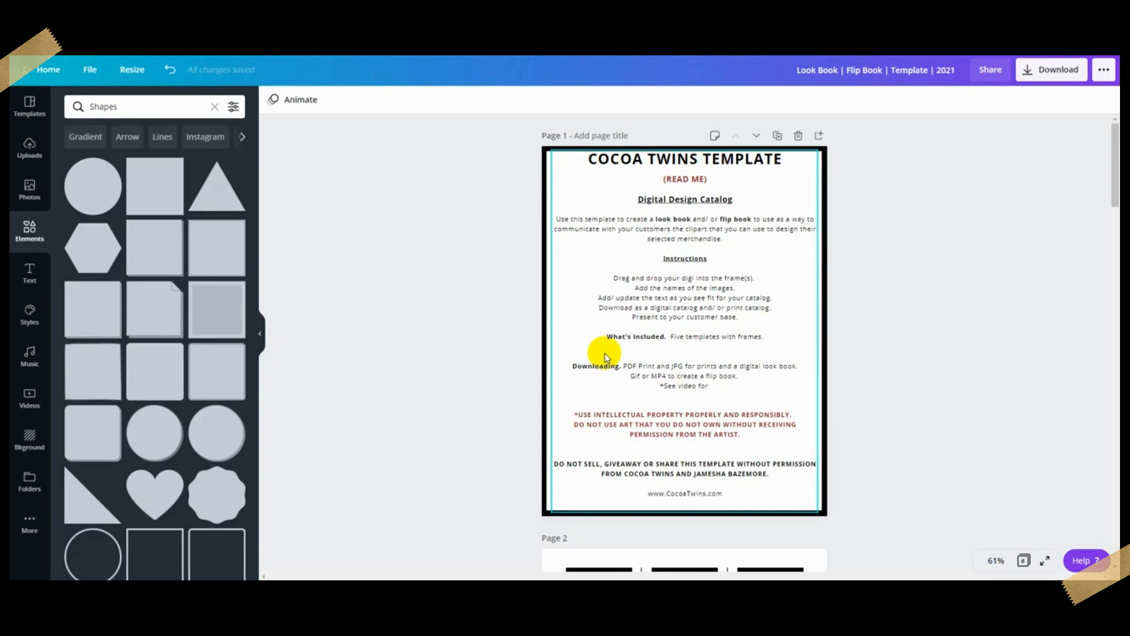
Step: Complete the video note under Downloading on page 1 so it reads "*See video for instructions."
{"action": "left_click", "coordinate": [736, 392]}
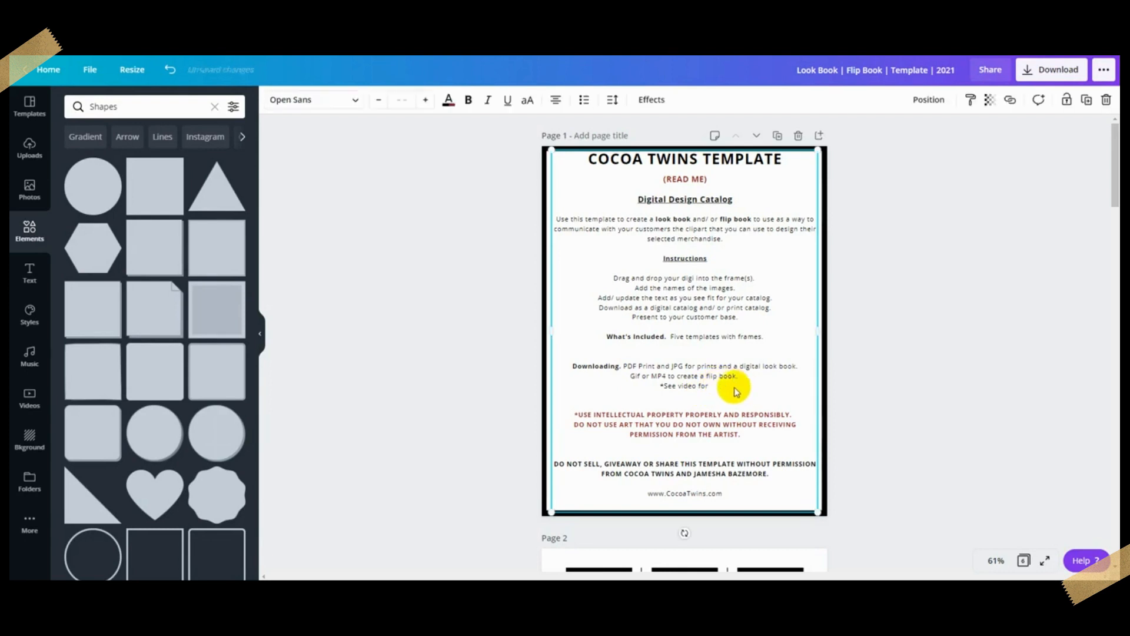
{"action": "left_click", "coordinate": [716, 385]}
{"action": "type", "text": "in"}
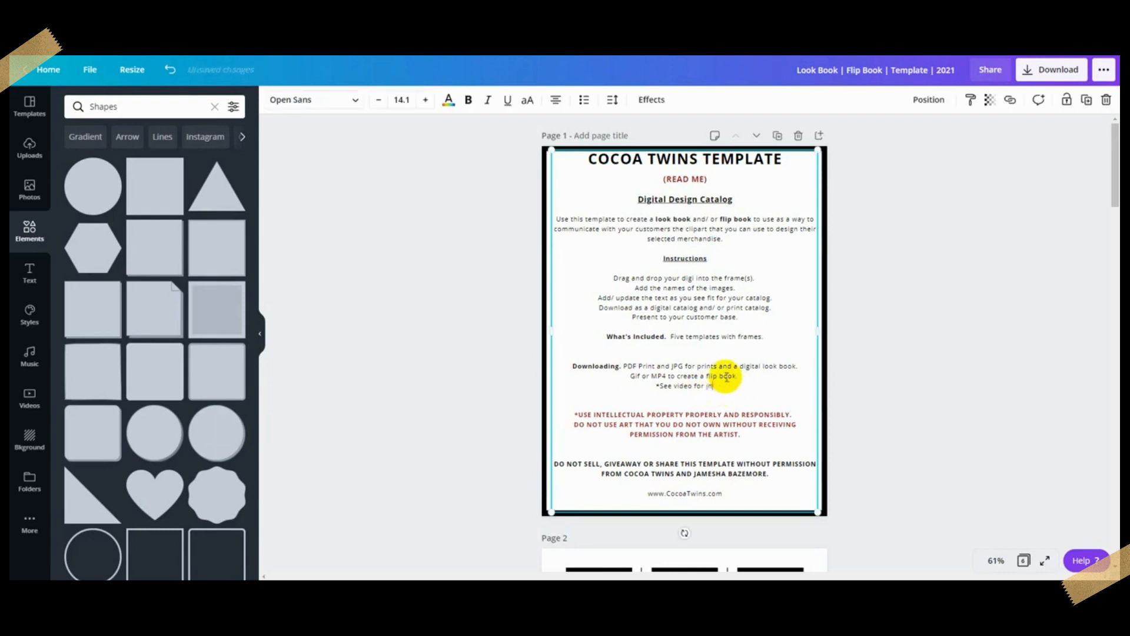
{"action": "type", "text": "structions."}
{"action": "left_click", "coordinate": [901, 448]}
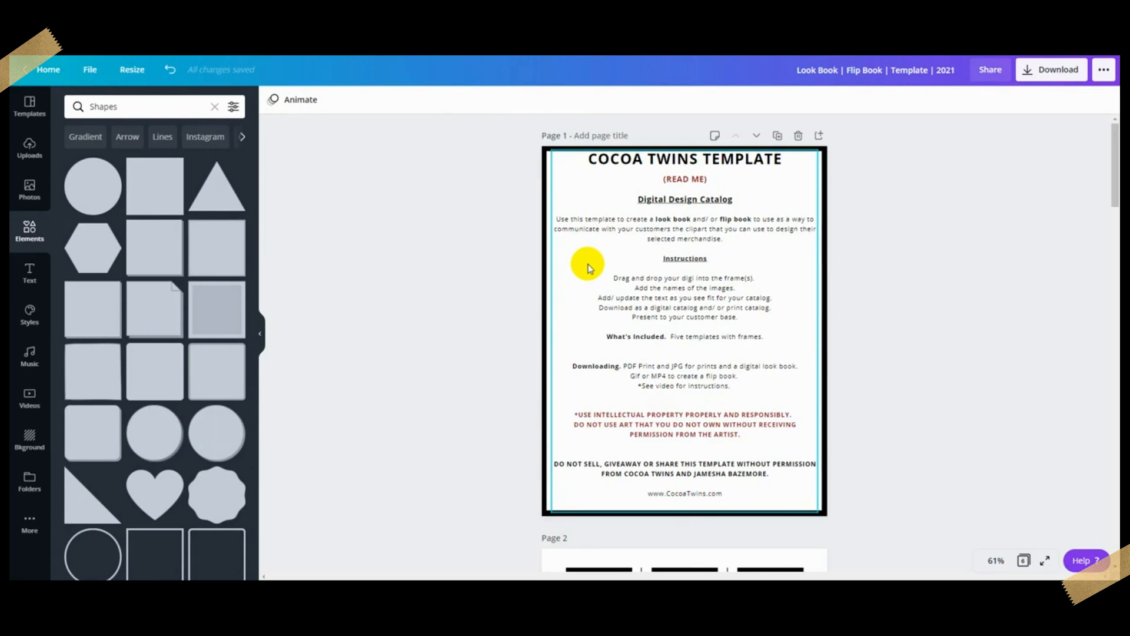
Step: Review the look book and digital art catalog layouts on pages 2 to 6 of the template
{"action": "scroll", "coordinate": [649, 232], "scroll_direction": "down", "scroll_amount": 3}
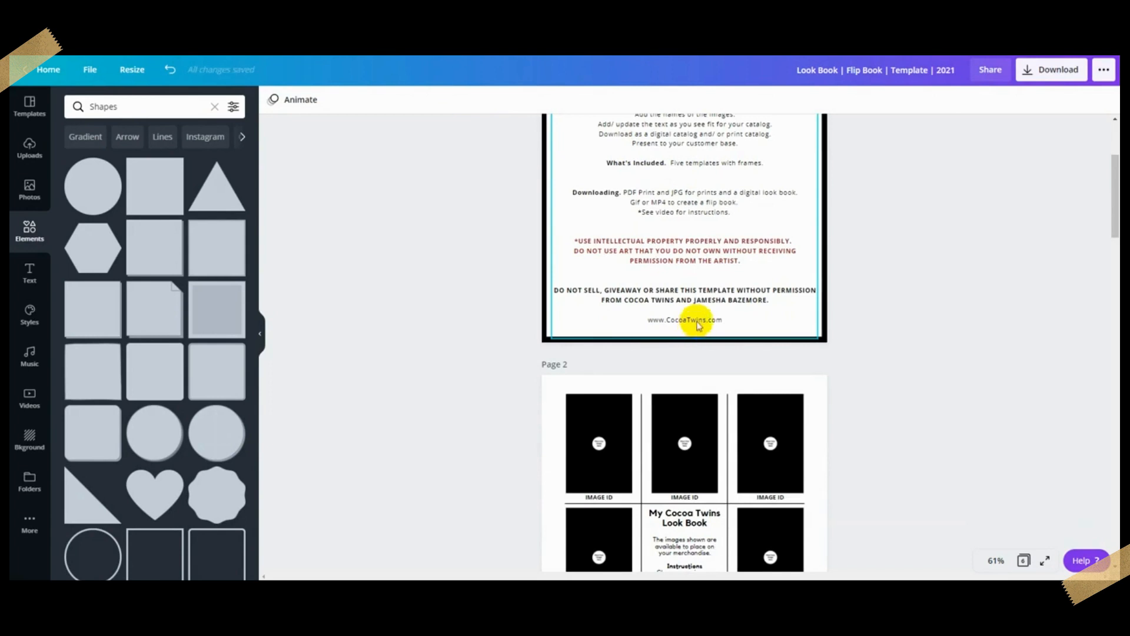
{"action": "scroll", "coordinate": [695, 326], "scroll_direction": "down", "scroll_amount": 3}
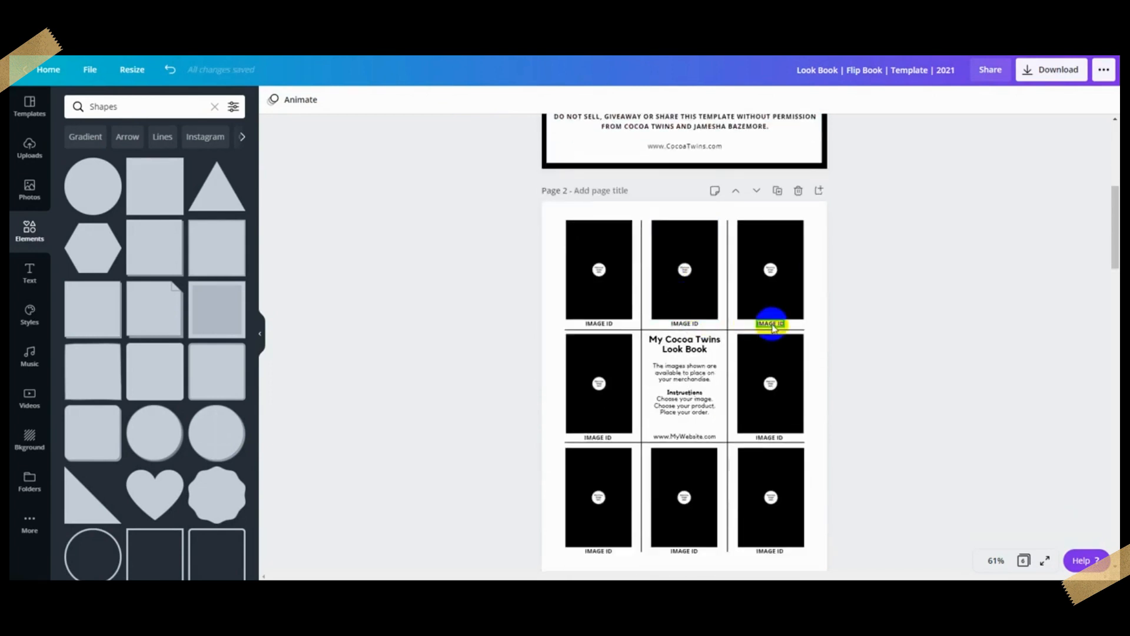
{"action": "scroll", "coordinate": [777, 326], "scroll_direction": "down", "scroll_amount": 4}
{"action": "scroll", "coordinate": [777, 327], "scroll_direction": "down", "scroll_amount": 4}
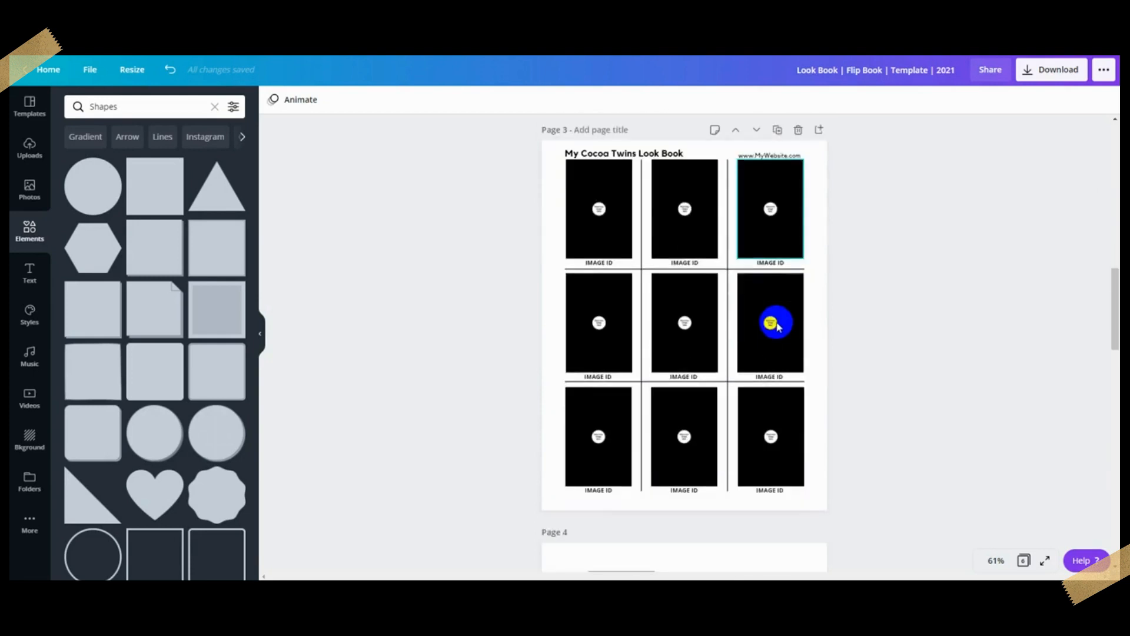
{"action": "scroll", "coordinate": [777, 327], "scroll_direction": "down", "scroll_amount": 6}
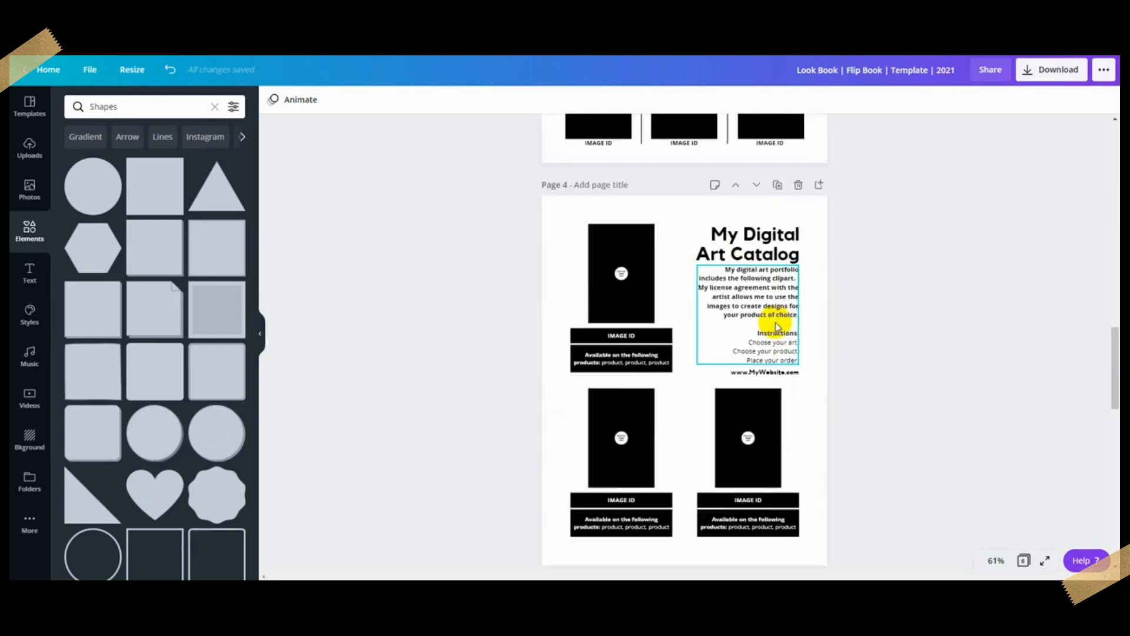
{"action": "scroll", "coordinate": [777, 327], "scroll_direction": "down", "scroll_amount": 14}
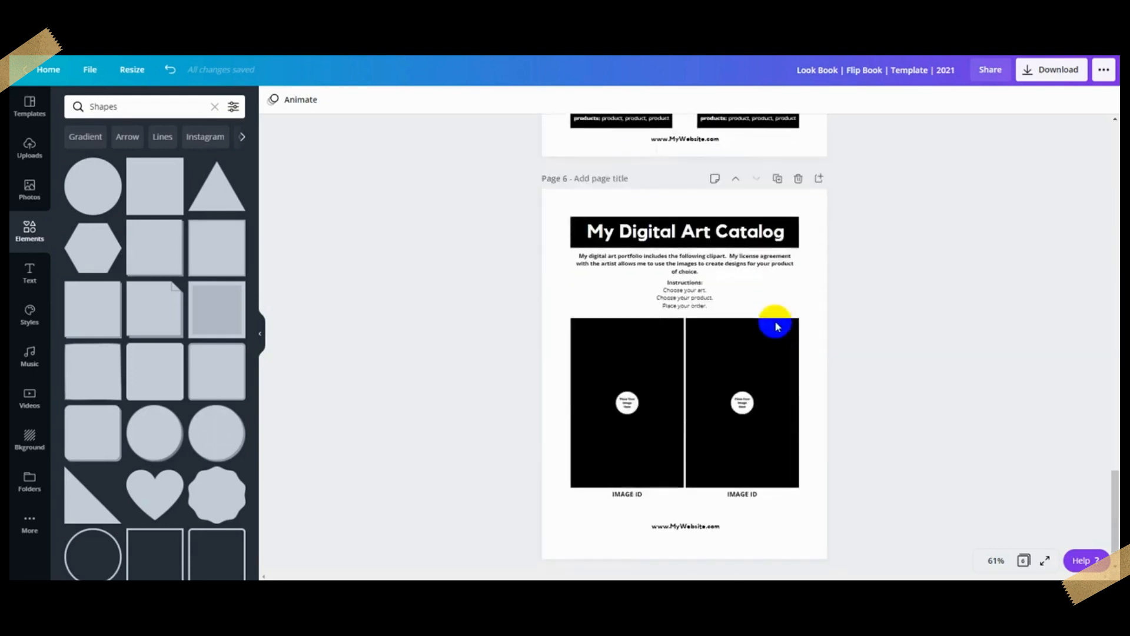
{"action": "scroll", "coordinate": [775, 320], "scroll_direction": "down", "scroll_amount": 1}
{"action": "scroll", "coordinate": [774, 320], "scroll_direction": "up", "scroll_amount": 20}
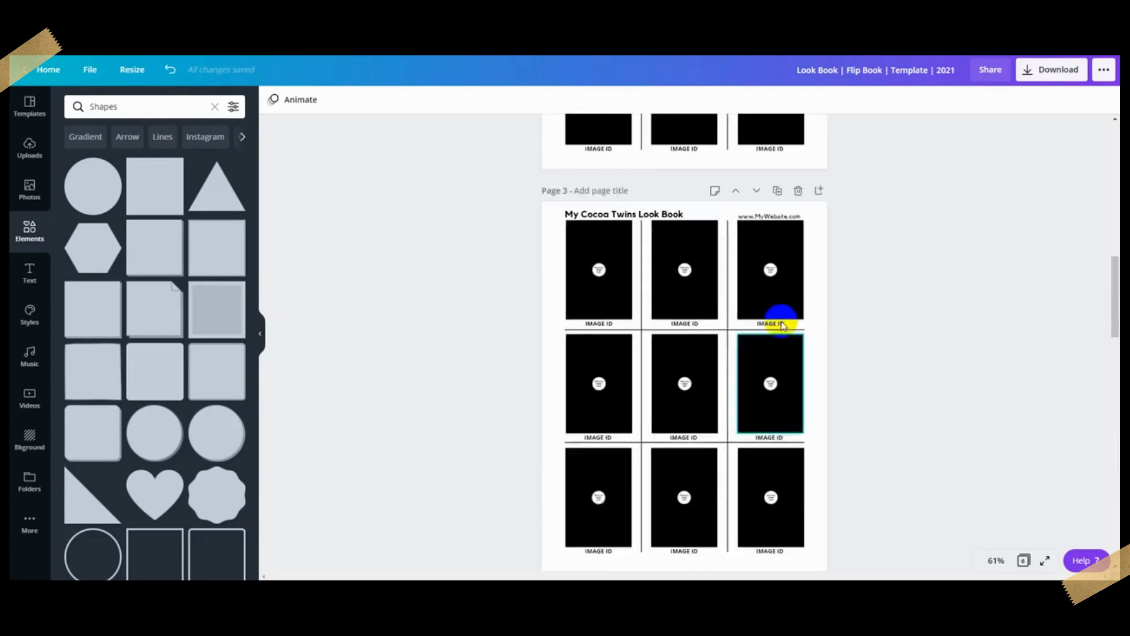
{"action": "scroll", "coordinate": [782, 324], "scroll_direction": "up", "scroll_amount": 8}
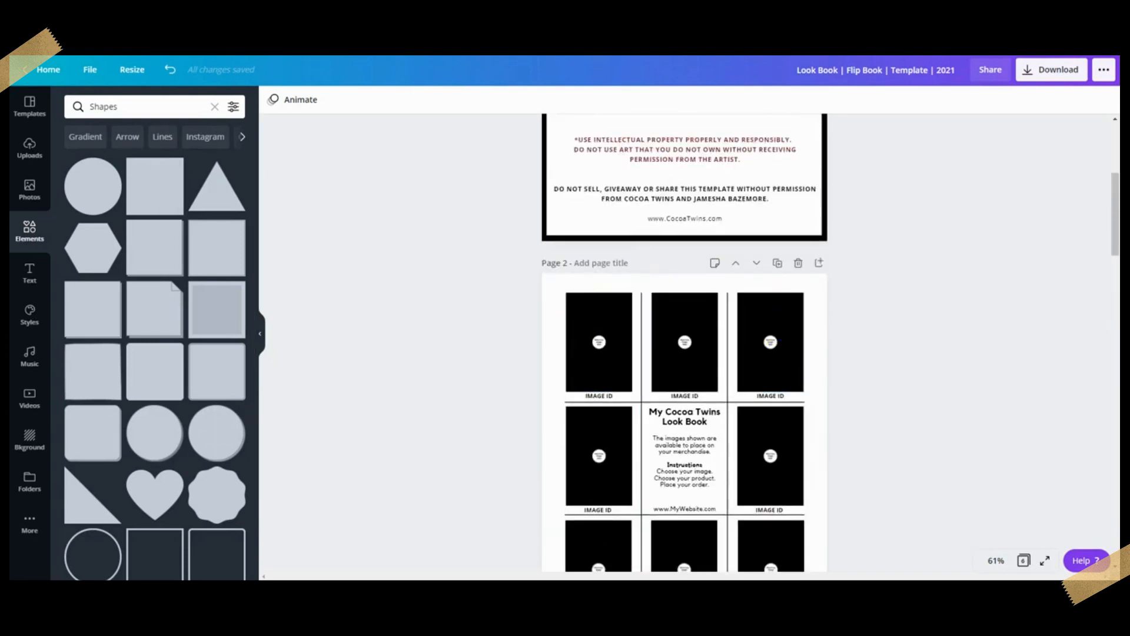
Step: Fill page 2's three top-row frames with the uploaded crouching woman, "ART" glasses portrait and yellow February 2021 calendar images
{"action": "left_click", "coordinate": [22, 152]}
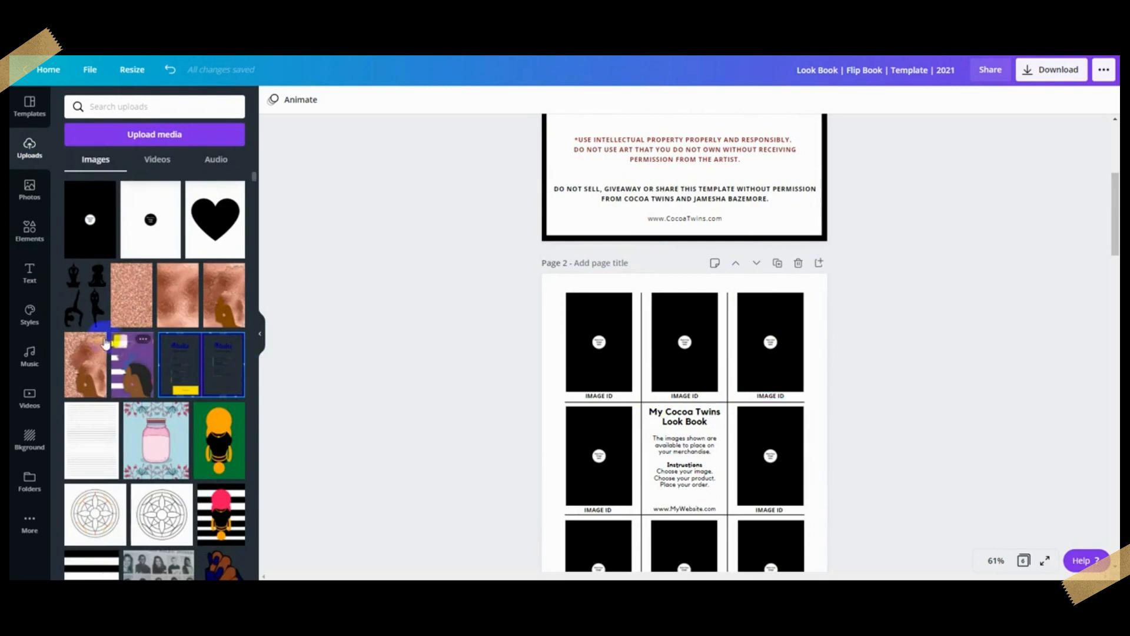
{"action": "scroll", "coordinate": [122, 344], "scroll_direction": "down", "scroll_amount": 5}
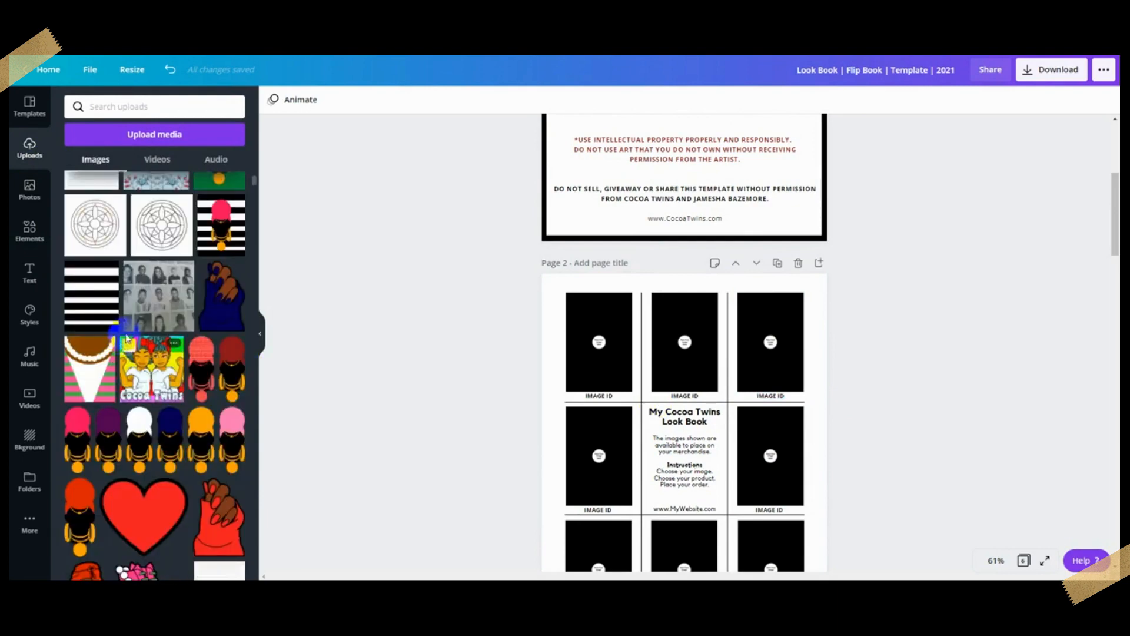
{"action": "scroll", "coordinate": [176, 335], "scroll_direction": "down", "scroll_amount": 4}
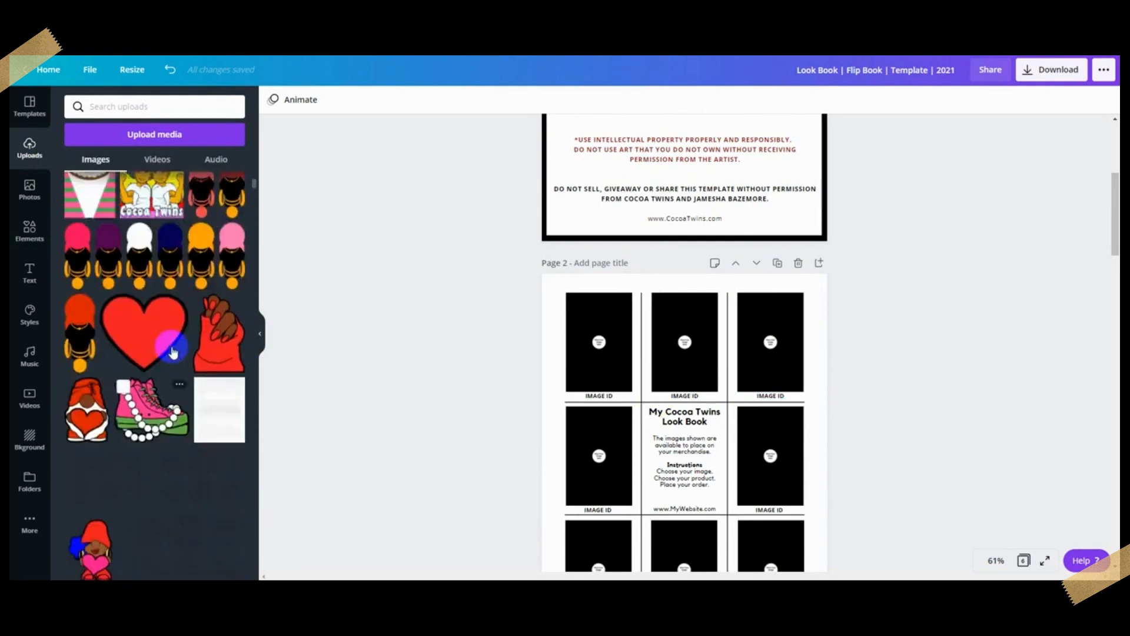
{"action": "scroll", "coordinate": [168, 347], "scroll_direction": "up", "scroll_amount": 3}
{"action": "scroll", "coordinate": [168, 350], "scroll_direction": "down", "scroll_amount": 10}
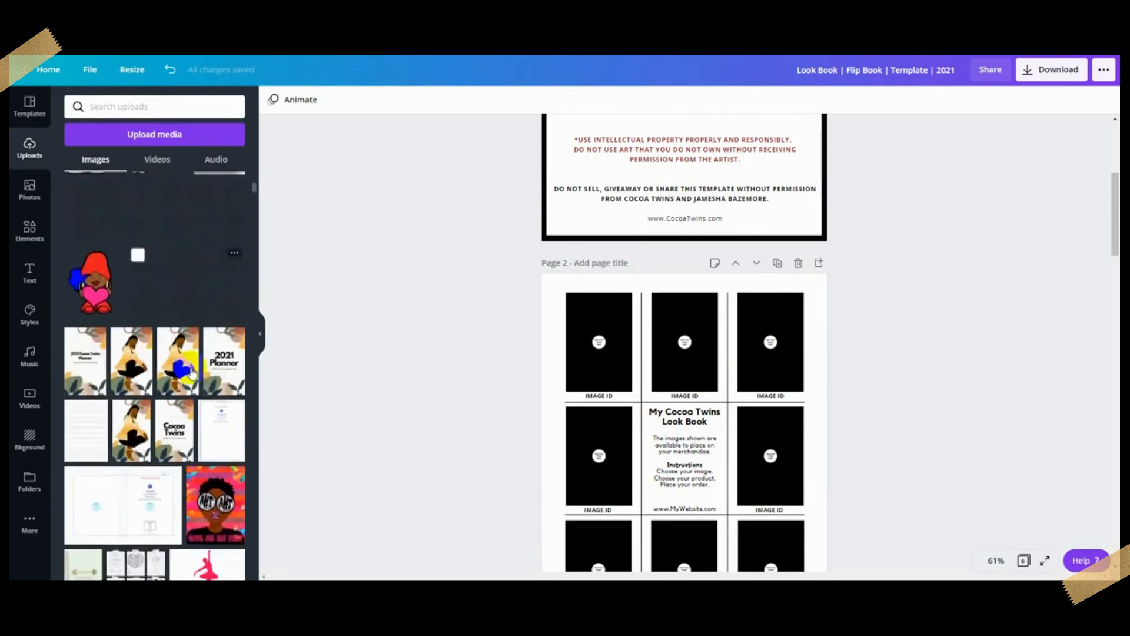
{"action": "left_click_drag", "start_coordinate": [178, 361], "coordinate": [599, 342]}
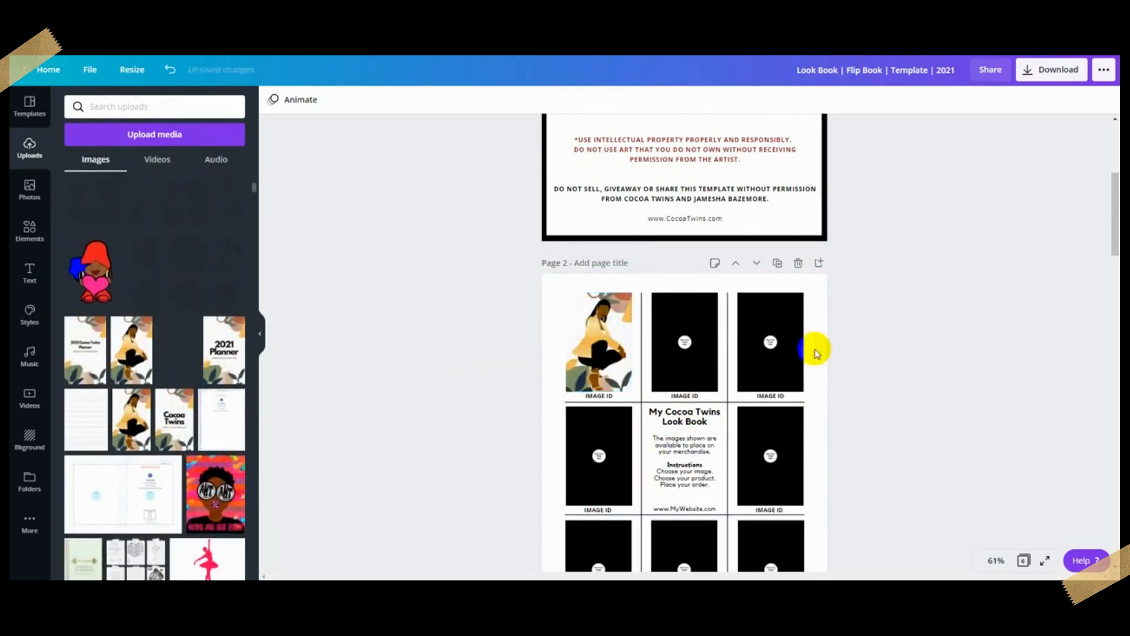
{"action": "scroll", "coordinate": [200, 411], "scroll_direction": "down", "scroll_amount": 3}
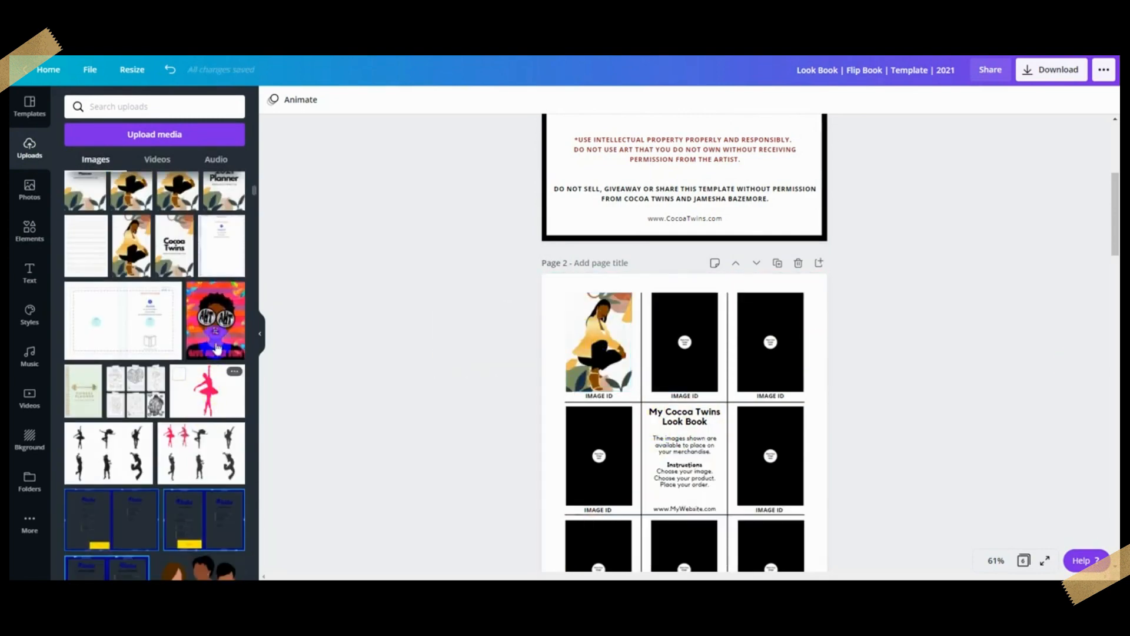
{"action": "left_click_drag", "start_coordinate": [207, 336], "coordinate": [684, 347]}
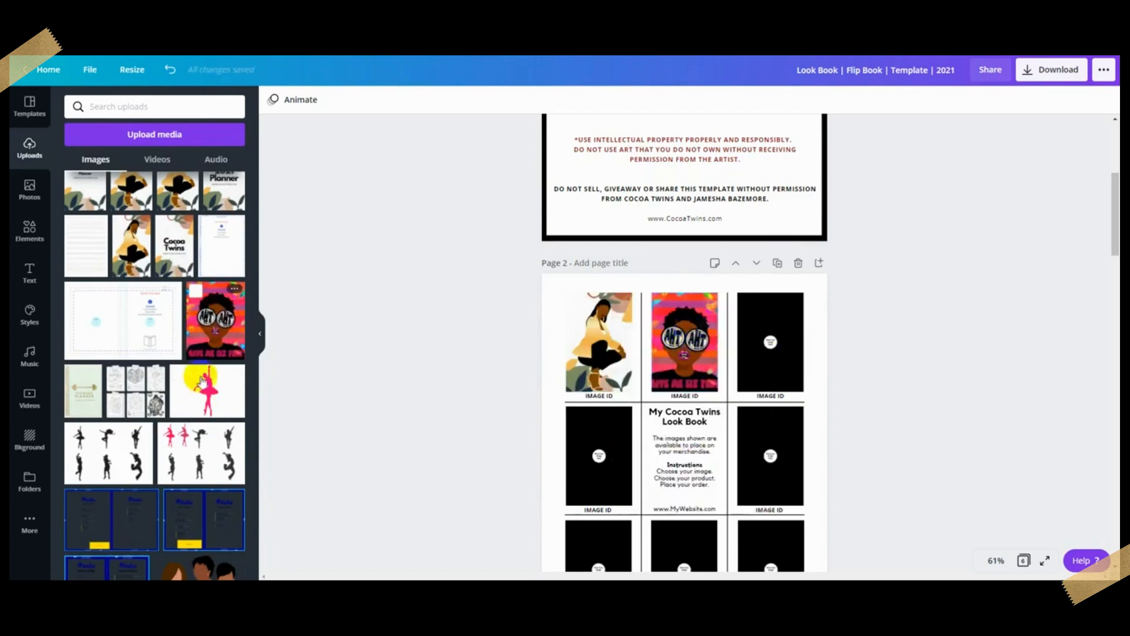
{"action": "scroll", "coordinate": [126, 371], "scroll_direction": "down", "scroll_amount": 10}
{"action": "left_click_drag", "start_coordinate": [154, 357], "coordinate": [756, 339]}
Step: Fill page 2's two middle-row frames with the uploaded purple patterned page and the green January 2021 calendar
{"action": "scroll", "coordinate": [612, 336], "scroll_direction": "down", "scroll_amount": 4}
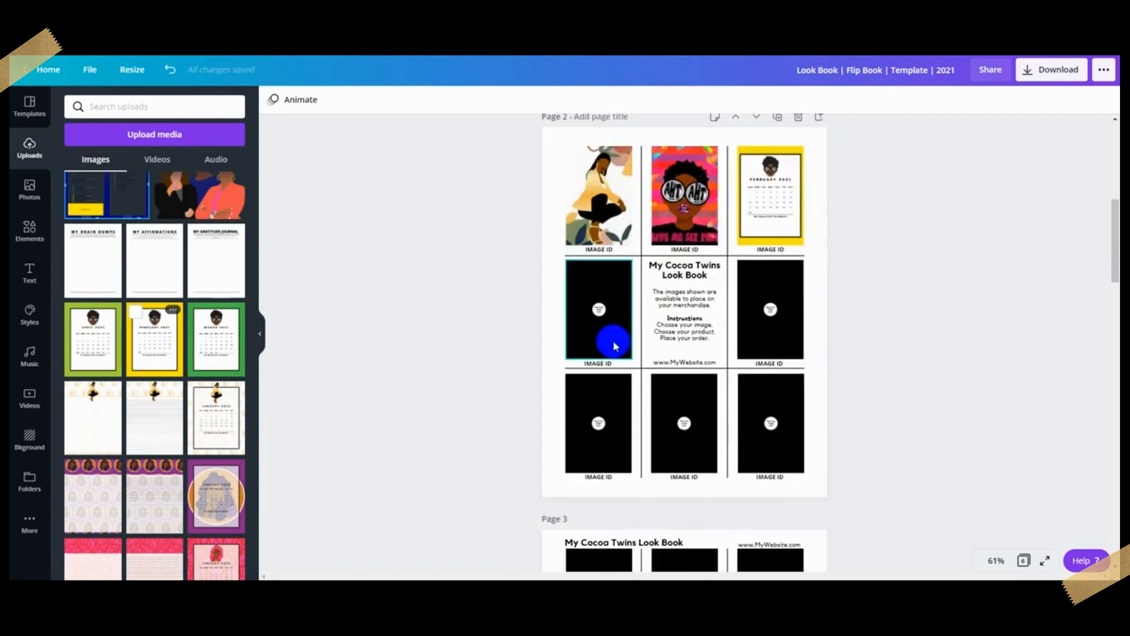
{"action": "left_click_drag", "start_coordinate": [96, 504], "coordinate": [615, 242]}
{"action": "scroll", "coordinate": [147, 403], "scroll_direction": "down", "scroll_amount": 4}
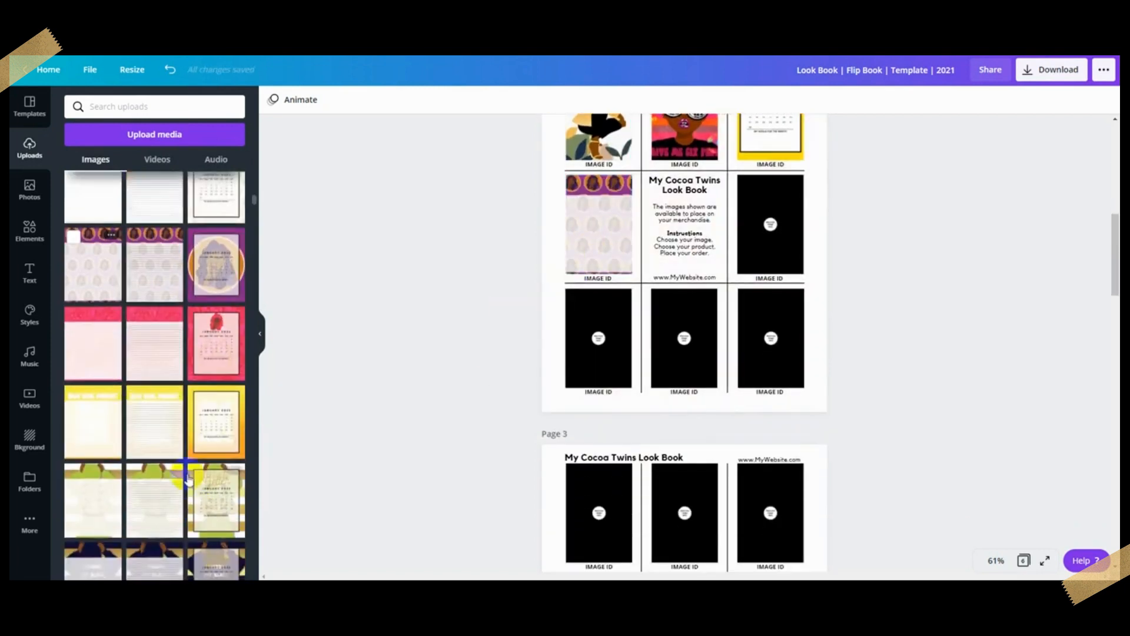
{"action": "left_click_drag", "start_coordinate": [203, 490], "coordinate": [754, 228]}
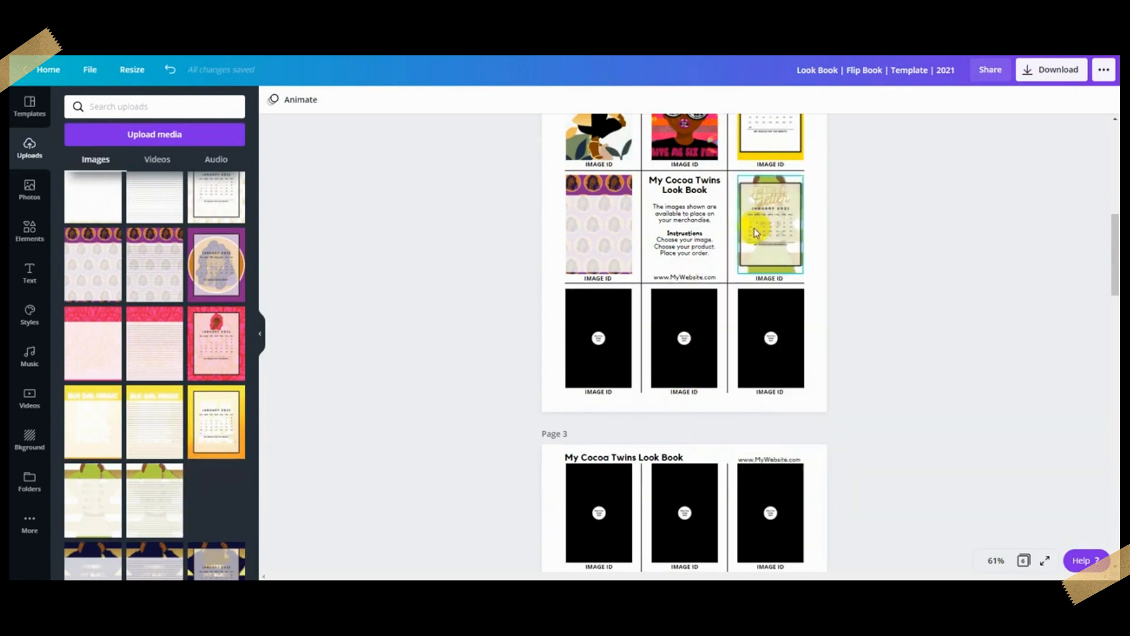
Step: Fill page 2's three bottom-row frames with the uploaded red, rose gold high-heel and gold-head January 2021 calendars
{"action": "scroll", "coordinate": [164, 328], "scroll_direction": "down", "scroll_amount": 5}
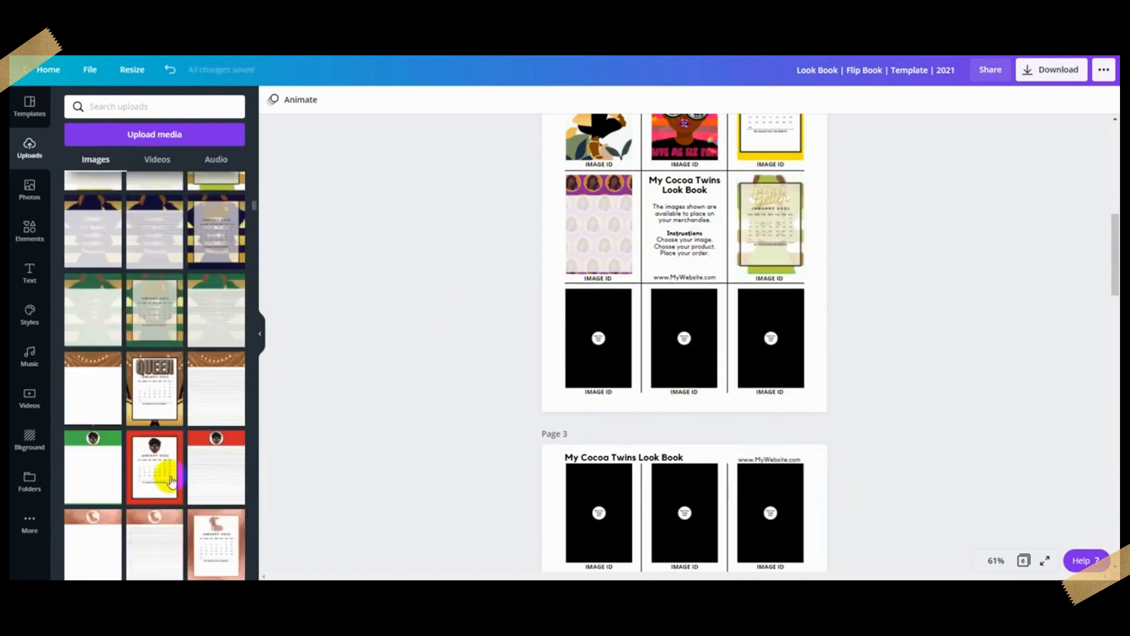
{"action": "left_click_drag", "start_coordinate": [154, 465], "coordinate": [594, 333]}
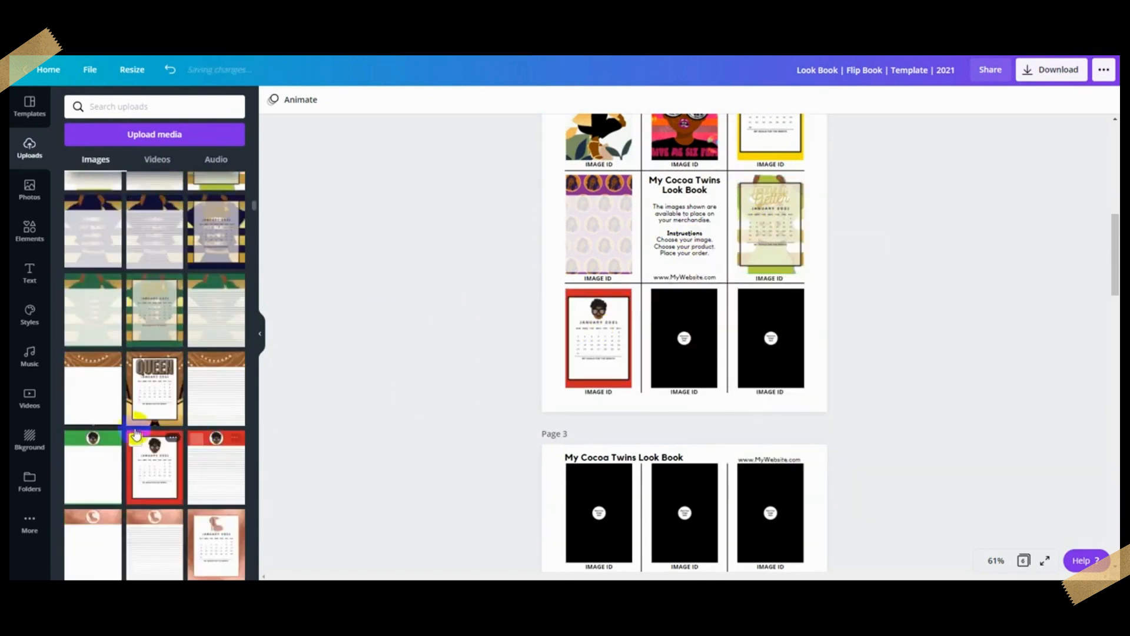
{"action": "scroll", "coordinate": [75, 402], "scroll_direction": "down", "scroll_amount": 1}
{"action": "scroll", "coordinate": [75, 402], "scroll_direction": "down", "scroll_amount": 1}
{"action": "left_click_drag", "start_coordinate": [207, 374], "coordinate": [693, 330]}
{"action": "left_click_drag", "start_coordinate": [144, 543], "coordinate": [783, 362]}
Step: Undo all eight image placements in the frames on page 2
{"action": "scroll", "coordinate": [736, 353], "scroll_direction": "up", "scroll_amount": 2}
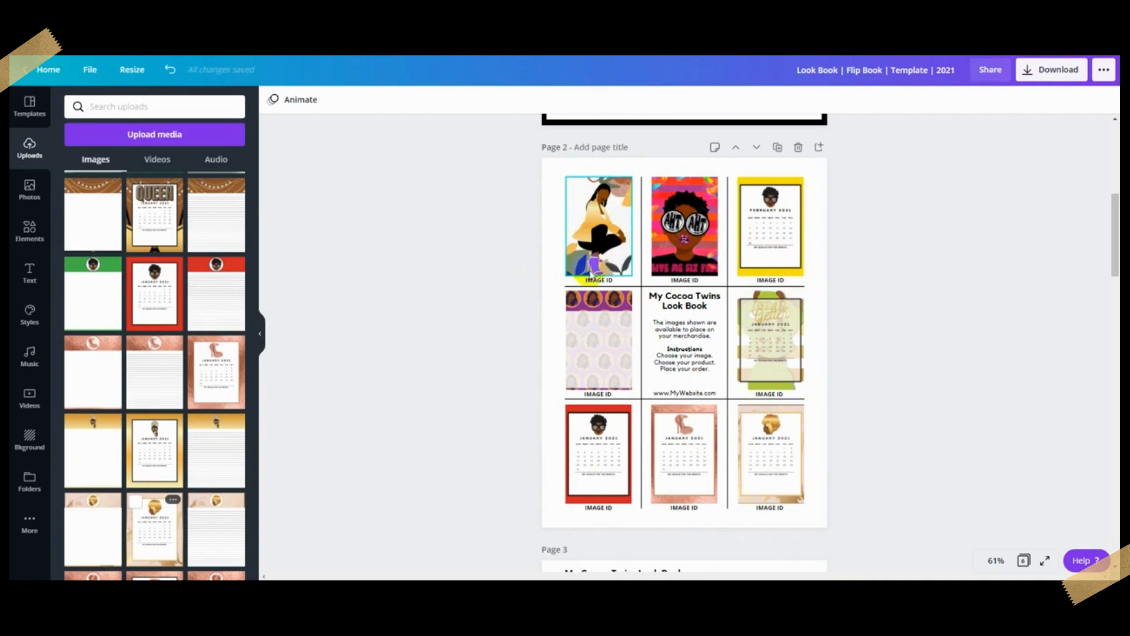
{"action": "left_click", "coordinate": [168, 71]}
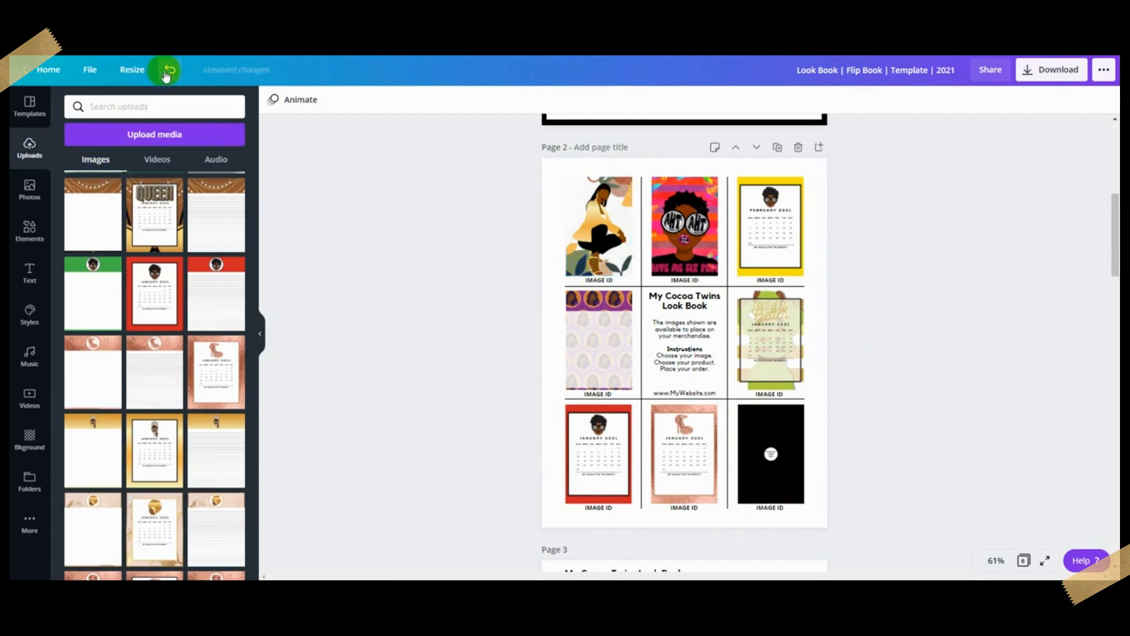
{"action": "left_click", "coordinate": [169, 70]}
{"action": "left_click", "coordinate": [169, 71]}
{"action": "left_click", "coordinate": [169, 70]}
{"action": "left_click", "coordinate": [169, 71]}
{"action": "left_click", "coordinate": [169, 71]}
{"action": "left_click", "coordinate": [168, 71]}
{"action": "left_click", "coordinate": [169, 70]}
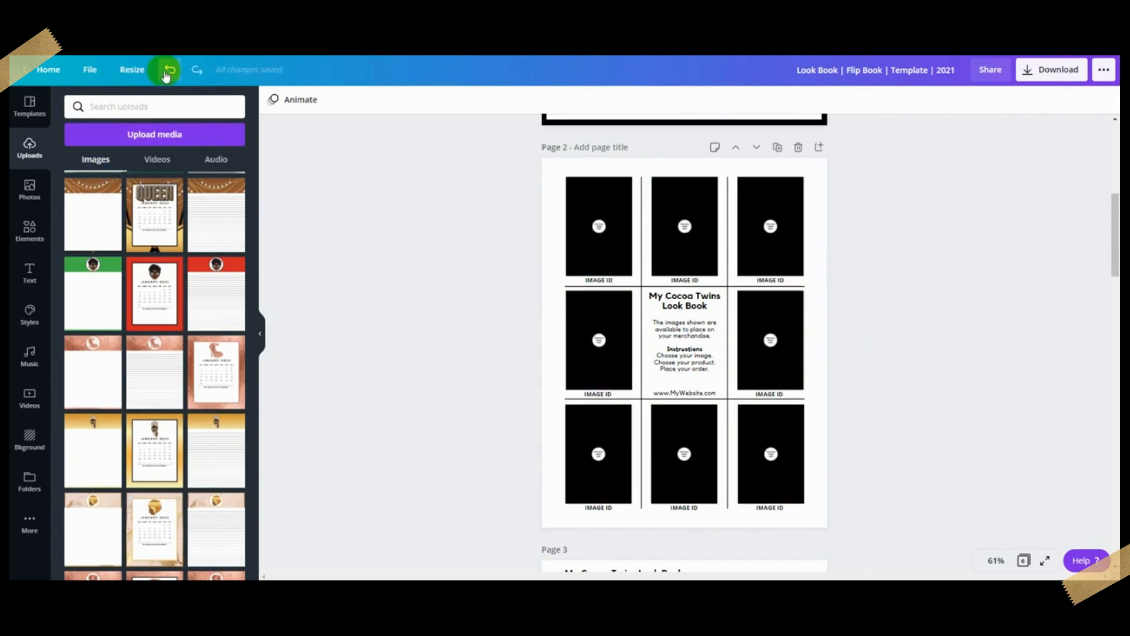
Step: Place the uploaded navy-sleeved hands clipart in page 2's first top-row frame and the dark red headwrap figure in the second
{"action": "scroll", "coordinate": [154, 289], "scroll_direction": "down", "scroll_amount": 10}
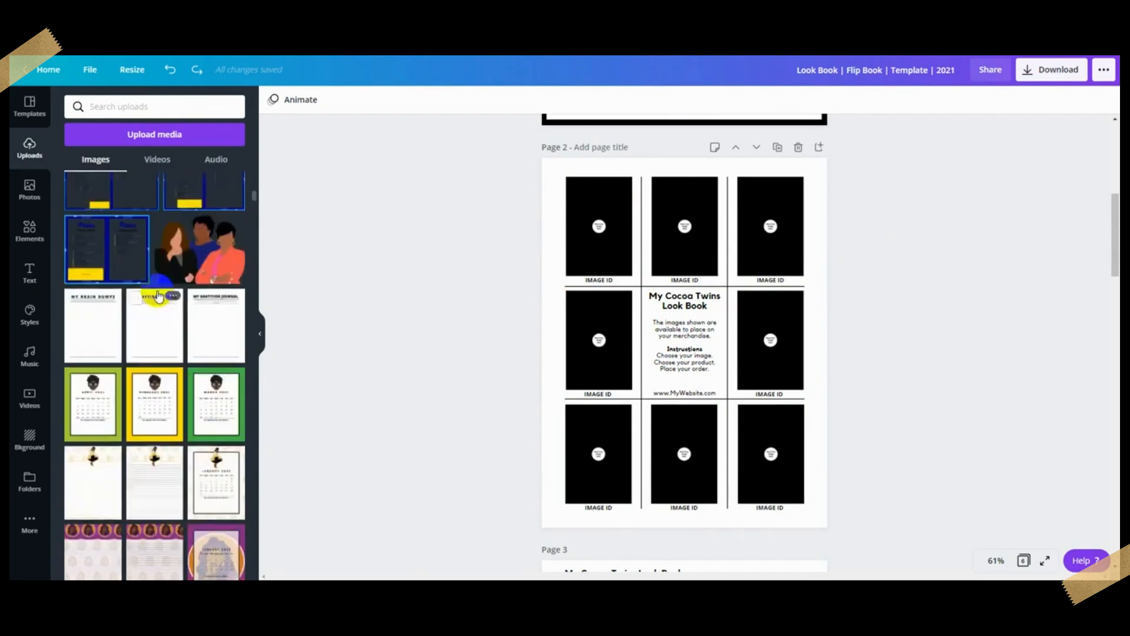
{"action": "scroll", "coordinate": [158, 295], "scroll_direction": "up", "scroll_amount": 10}
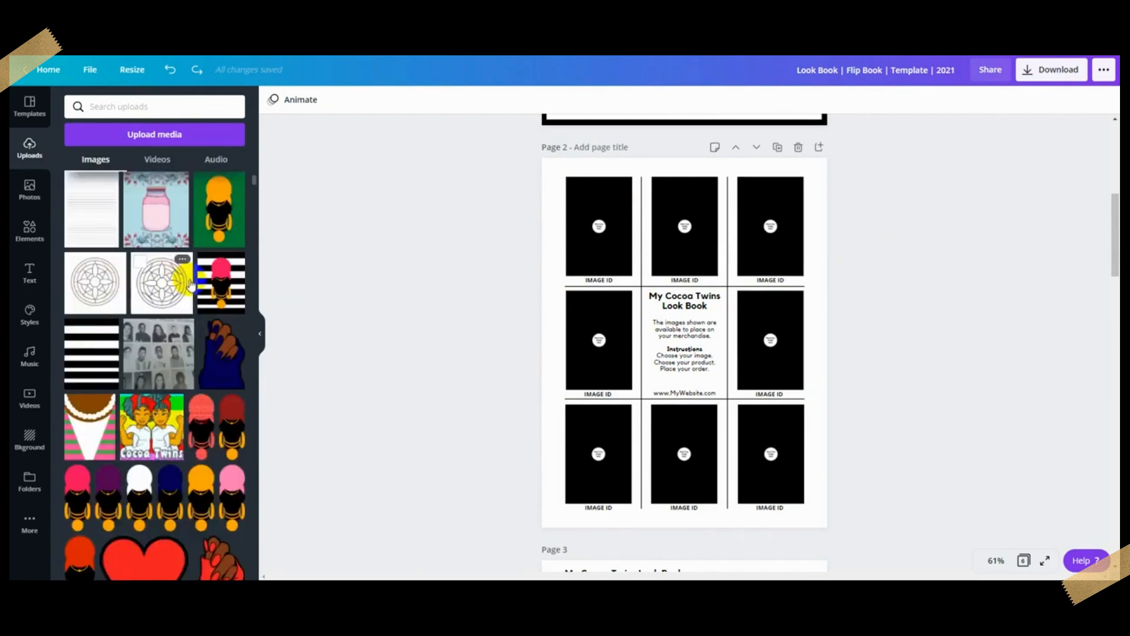
{"action": "scroll", "coordinate": [191, 285], "scroll_direction": "up", "scroll_amount": 2}
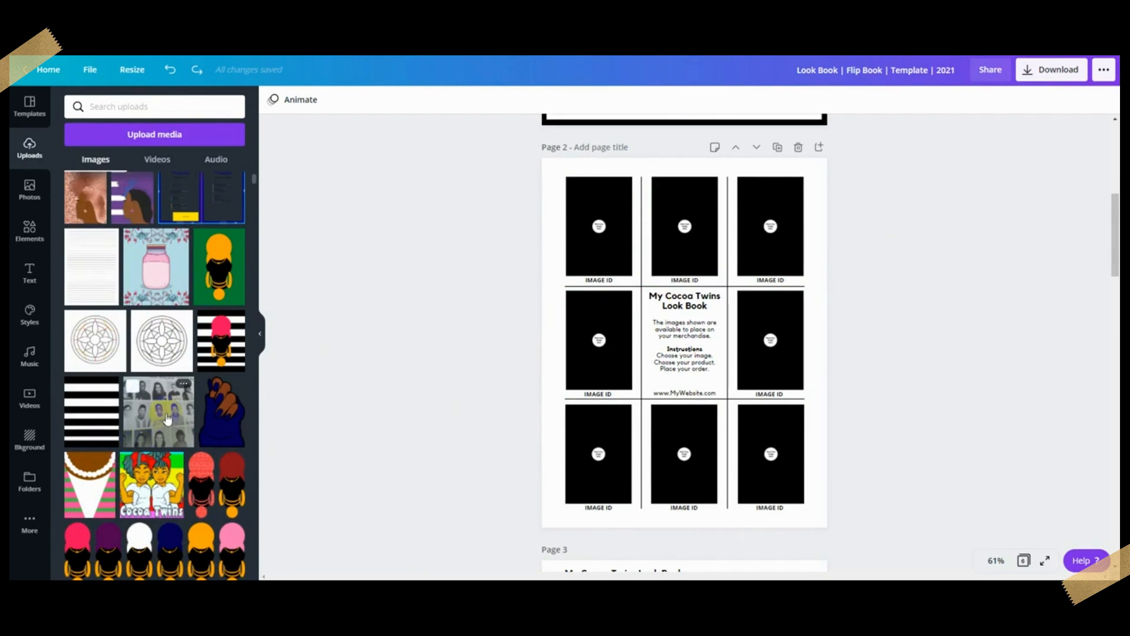
{"action": "left_click_drag", "start_coordinate": [202, 402], "coordinate": [590, 242]}
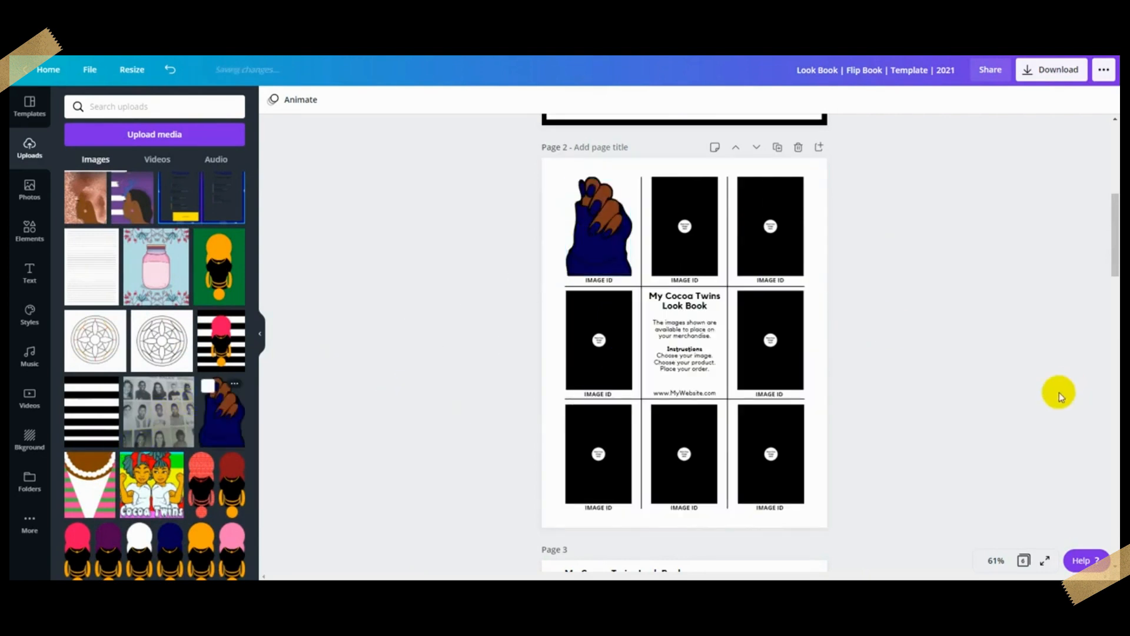
{"action": "left_click_drag", "start_coordinate": [231, 479], "coordinate": [684, 254]}
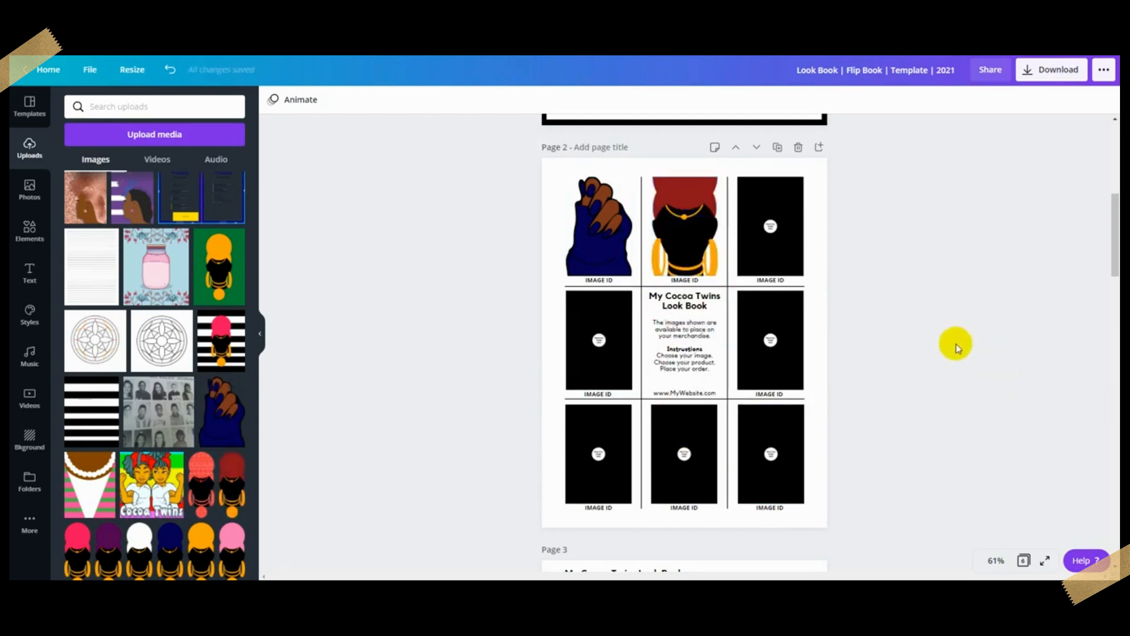
Step: Extend the crop of the dark red headwrap figure upward and downward to include the whole image
{"action": "double_click", "coordinate": [677, 223]}
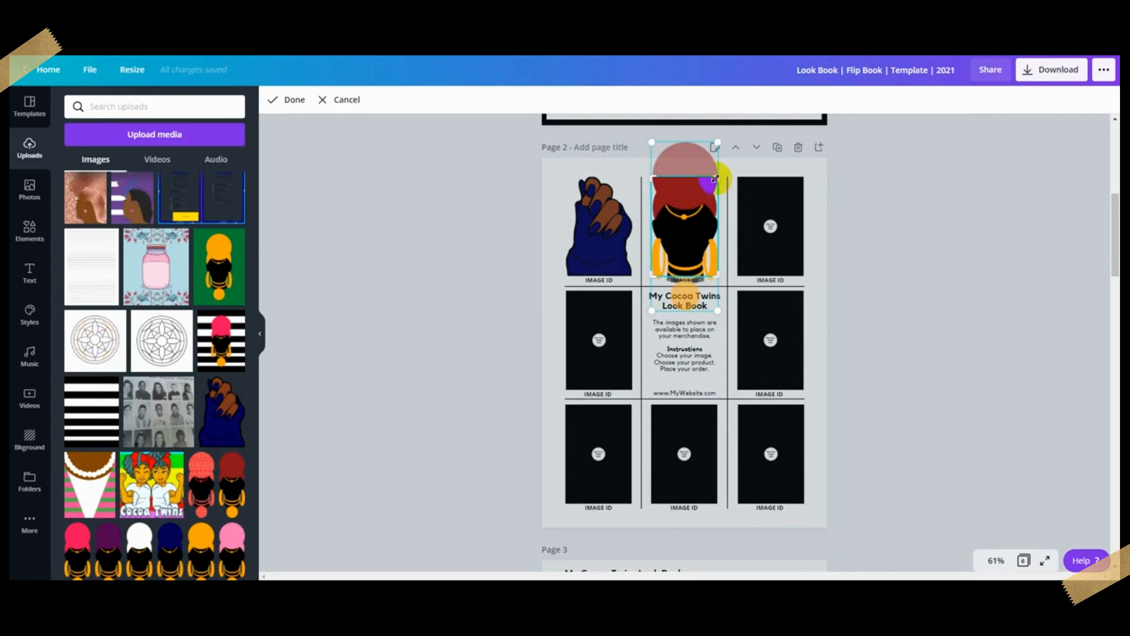
{"action": "left_click_drag", "start_coordinate": [711, 173], "coordinate": [728, 148]}
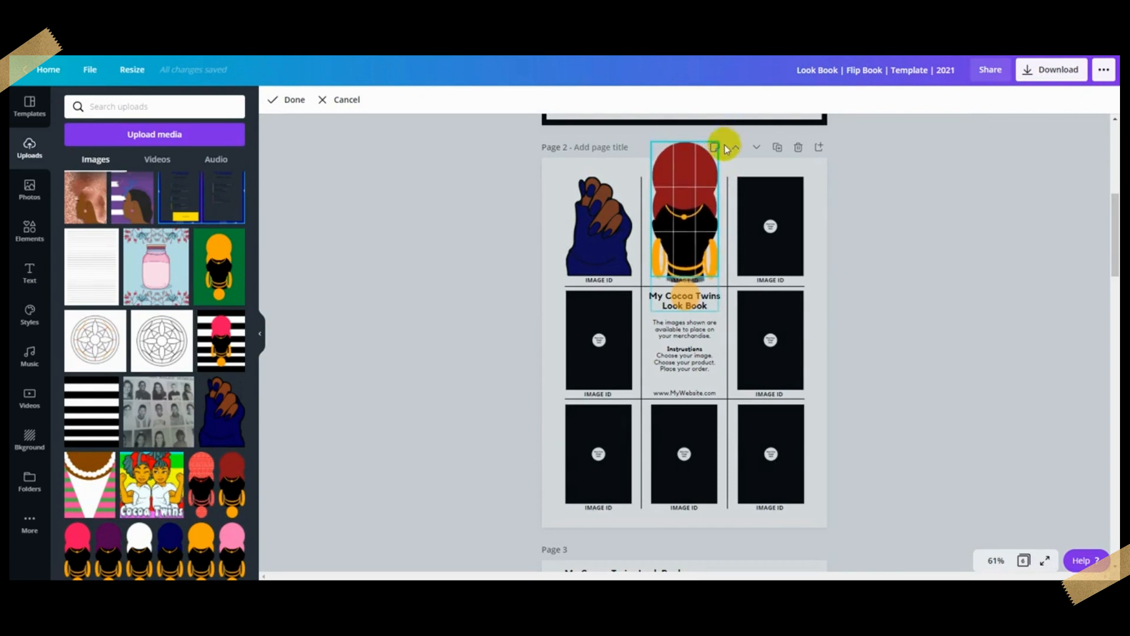
{"action": "left_click_drag", "start_coordinate": [720, 278], "coordinate": [714, 308]}
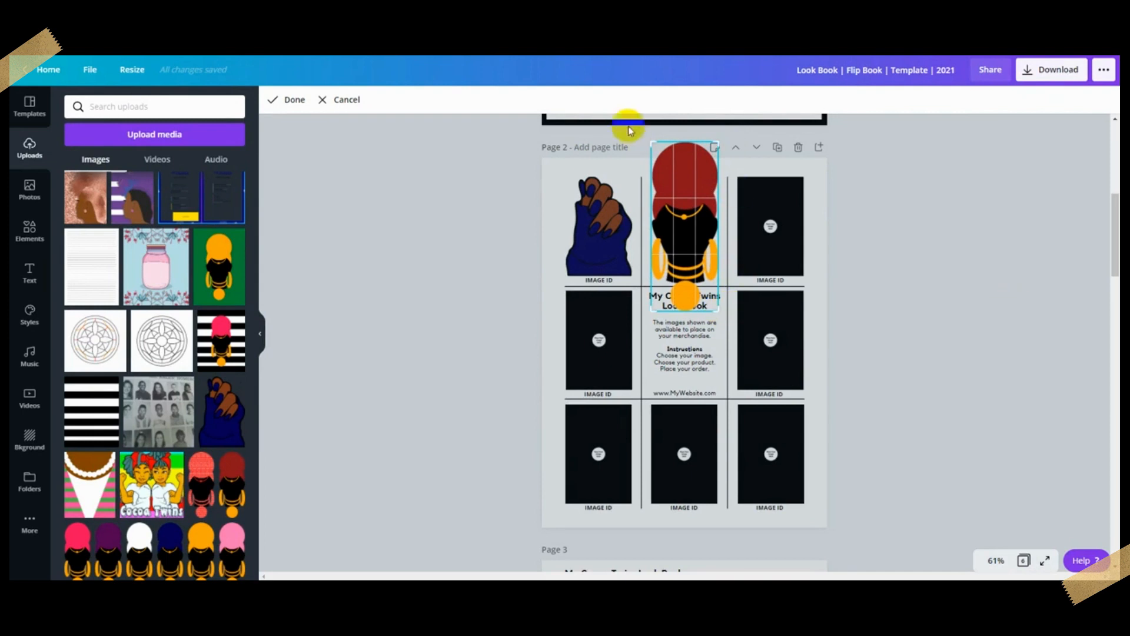
{"action": "left_click", "coordinate": [392, 229]}
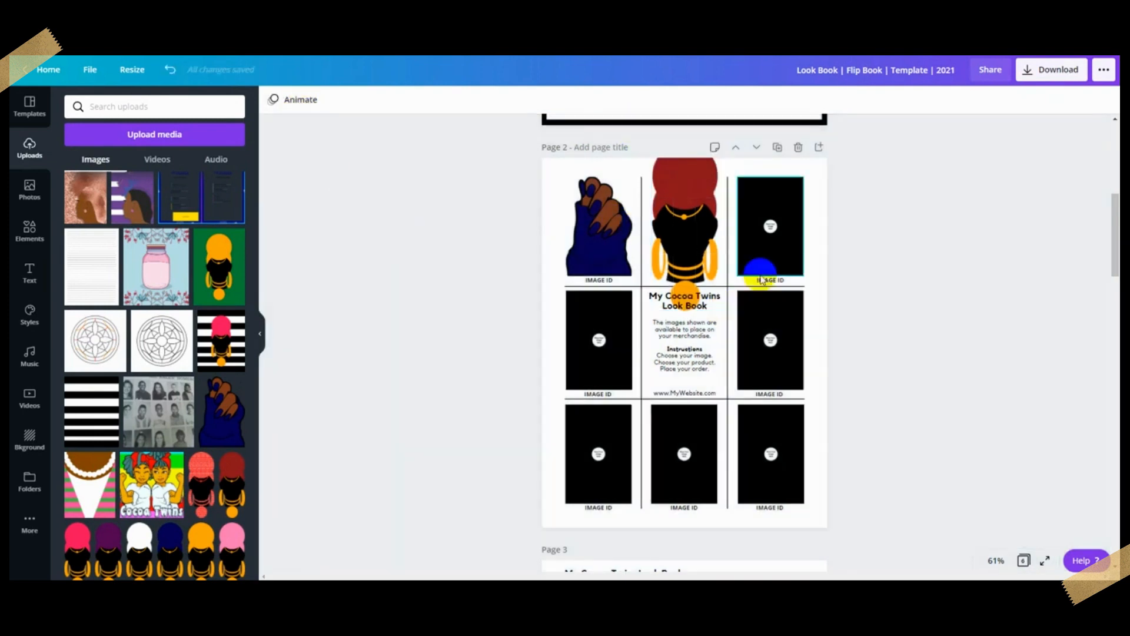
Step: Scale down the dark red headwrap figure and center it above the IMAGE ID label in the second top-row cell
{"action": "left_click", "coordinate": [699, 220]}
{"action": "left_click_drag", "start_coordinate": [709, 292], "coordinate": [698, 259]}
{"action": "left_click_drag", "start_coordinate": [679, 210], "coordinate": [681, 214]}
{"action": "left_click_drag", "start_coordinate": [707, 282], "coordinate": [701, 265]}
{"action": "left_click_drag", "start_coordinate": [683, 219], "coordinate": [688, 218]}
{"action": "scroll", "coordinate": [92, 382], "scroll_direction": "down", "scroll_amount": 6}
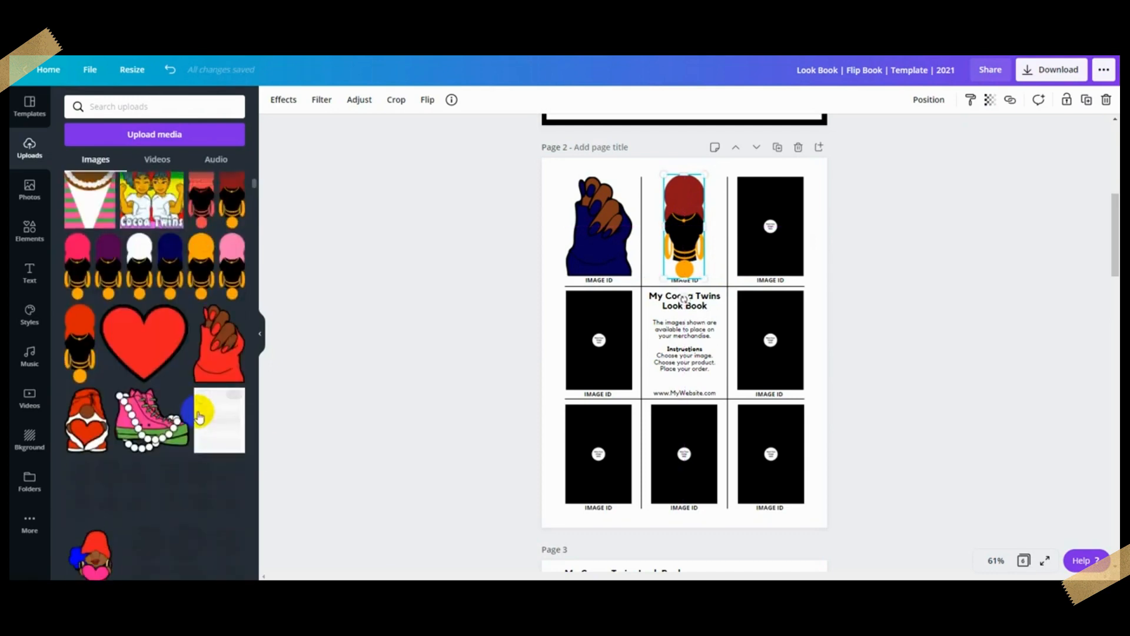
Step: Place the uploaded red gnome with heart in page 2's third top-row frame and the pink sneaker in the first middle-row frame
{"action": "left_click_drag", "start_coordinate": [87, 362], "coordinate": [770, 235]}
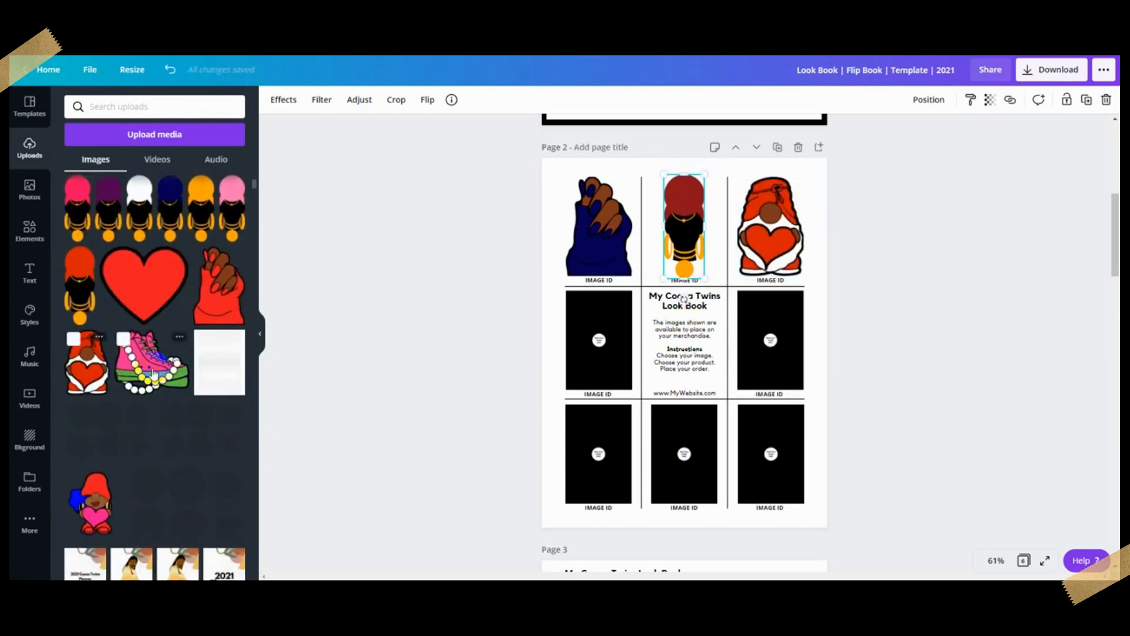
{"action": "left_click_drag", "start_coordinate": [152, 362], "coordinate": [599, 340]}
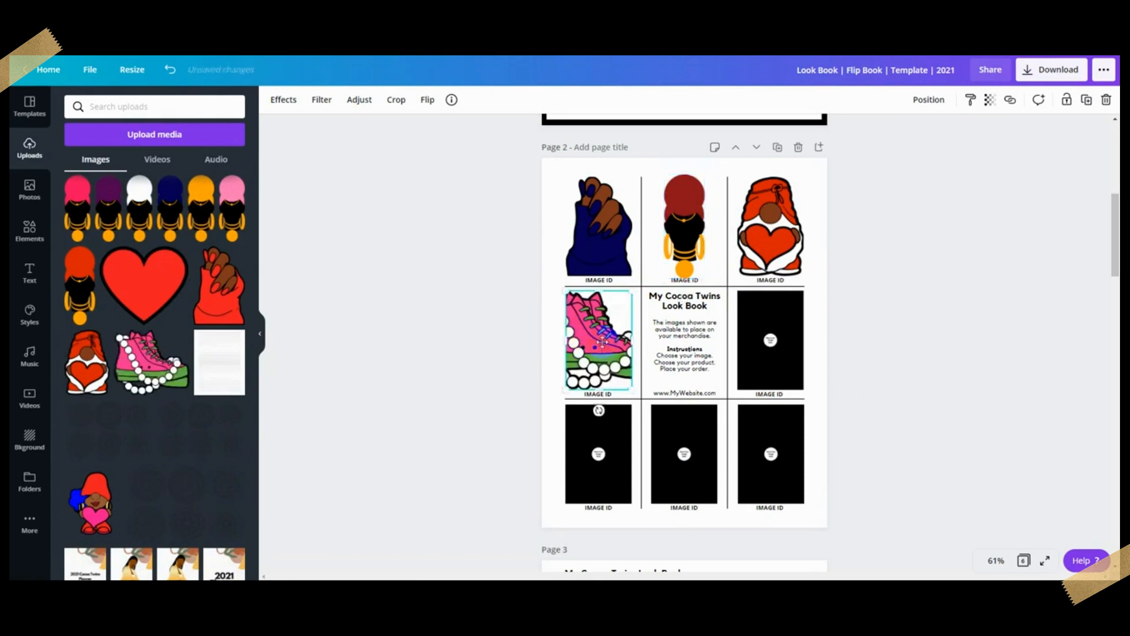
Step: Widen the pink sneaker's crop on both sides to include the whole image, then scale it down and center it in its cell
{"action": "double_click", "coordinate": [603, 353]}
{"action": "left_click_drag", "start_coordinate": [639, 285], "coordinate": [658, 291]}
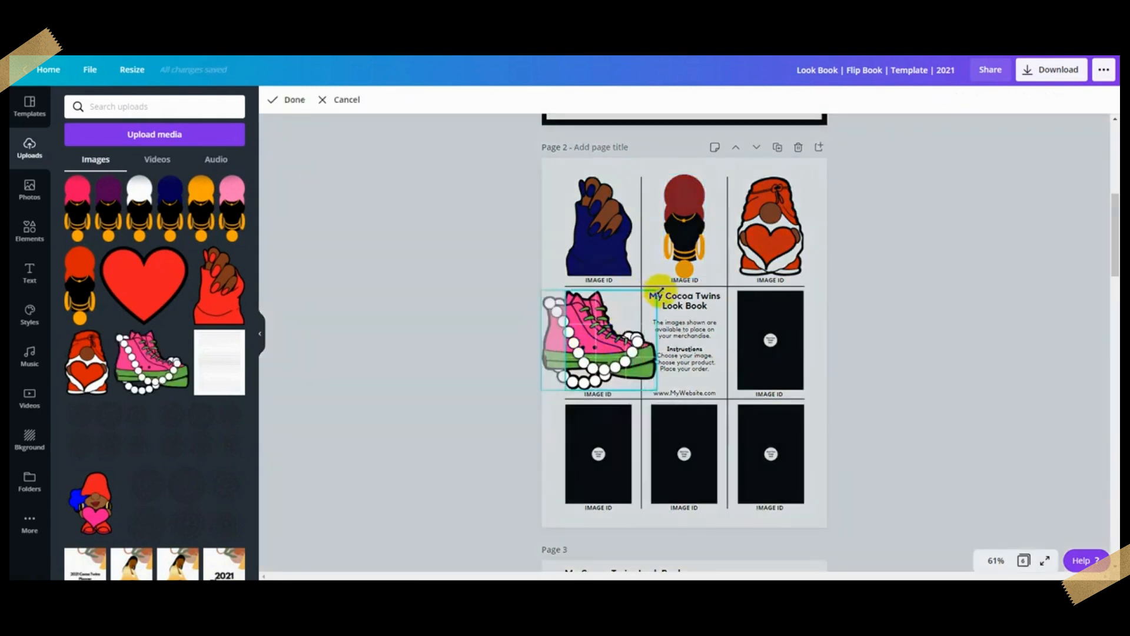
{"action": "left_click_drag", "start_coordinate": [566, 290], "coordinate": [540, 291]}
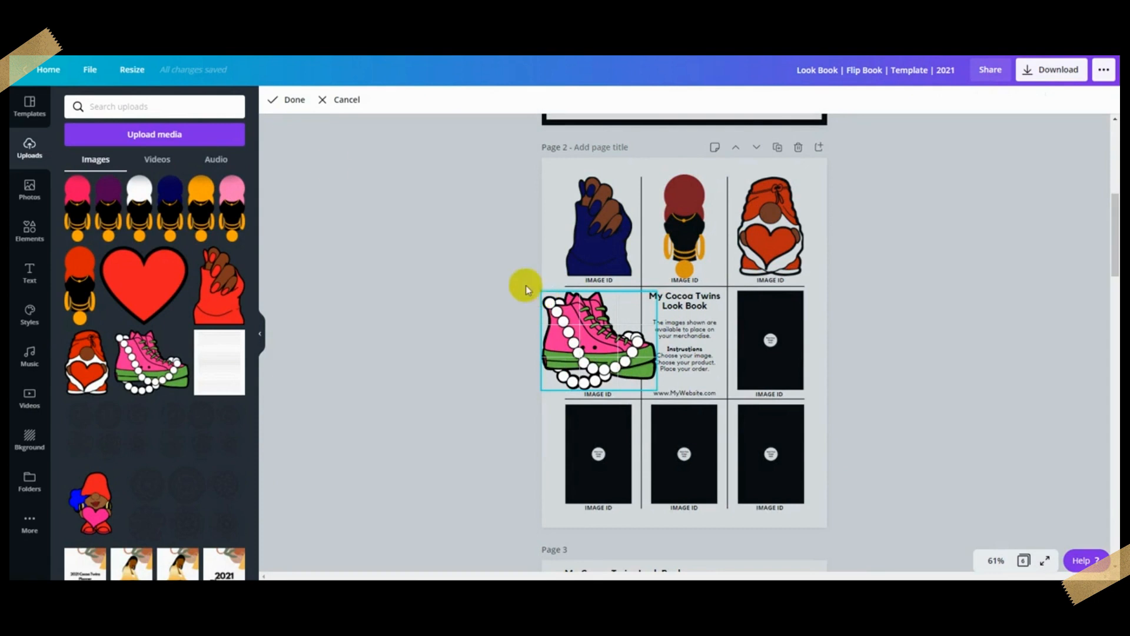
{"action": "left_click", "coordinate": [281, 100]}
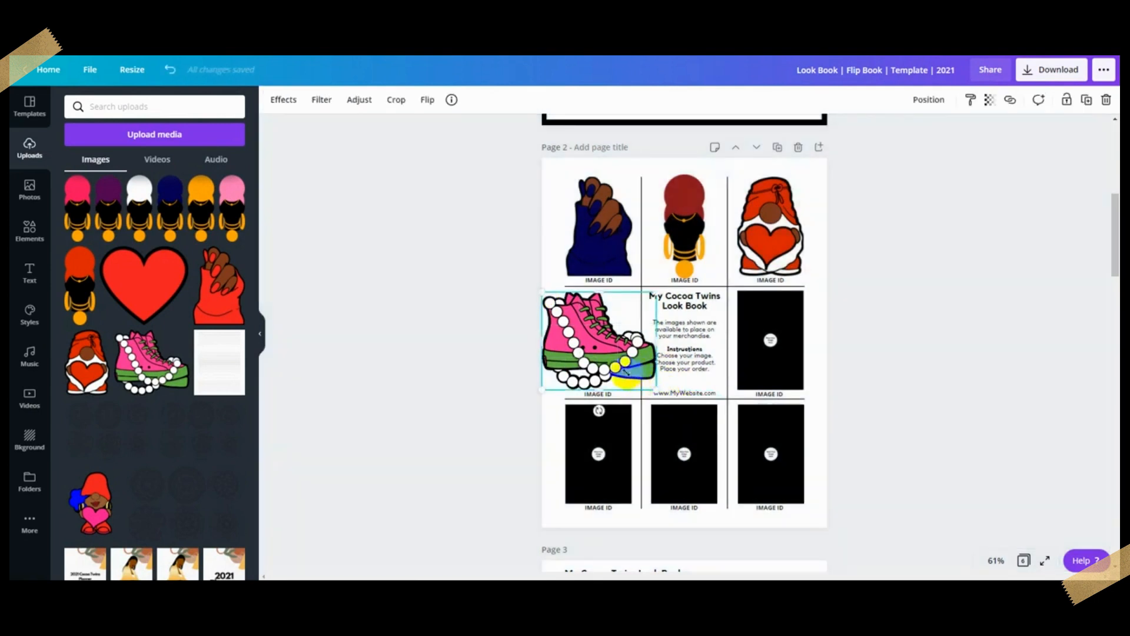
{"action": "left_click_drag", "start_coordinate": [658, 389], "coordinate": [598, 340]}
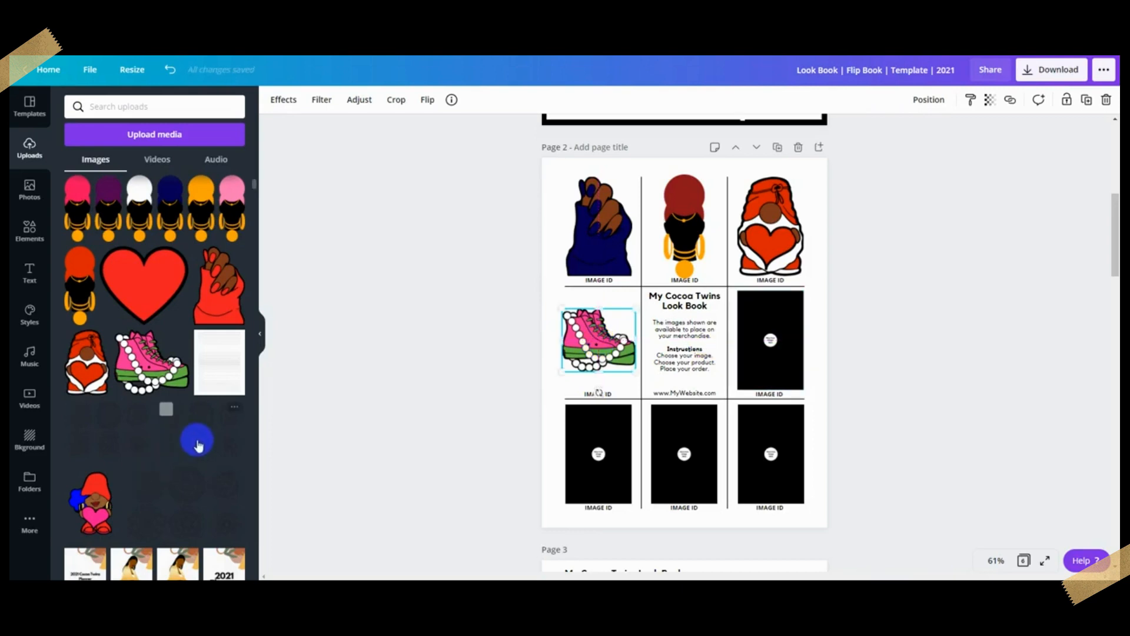
Step: Place the uploaded three-women clipart in page 2's third middle-row frame and widen its crop on both sides to include all three figures
{"action": "scroll", "coordinate": [194, 438], "scroll_direction": "down", "scroll_amount": 3}
{"action": "scroll", "coordinate": [192, 440], "scroll_direction": "down", "scroll_amount": 10}
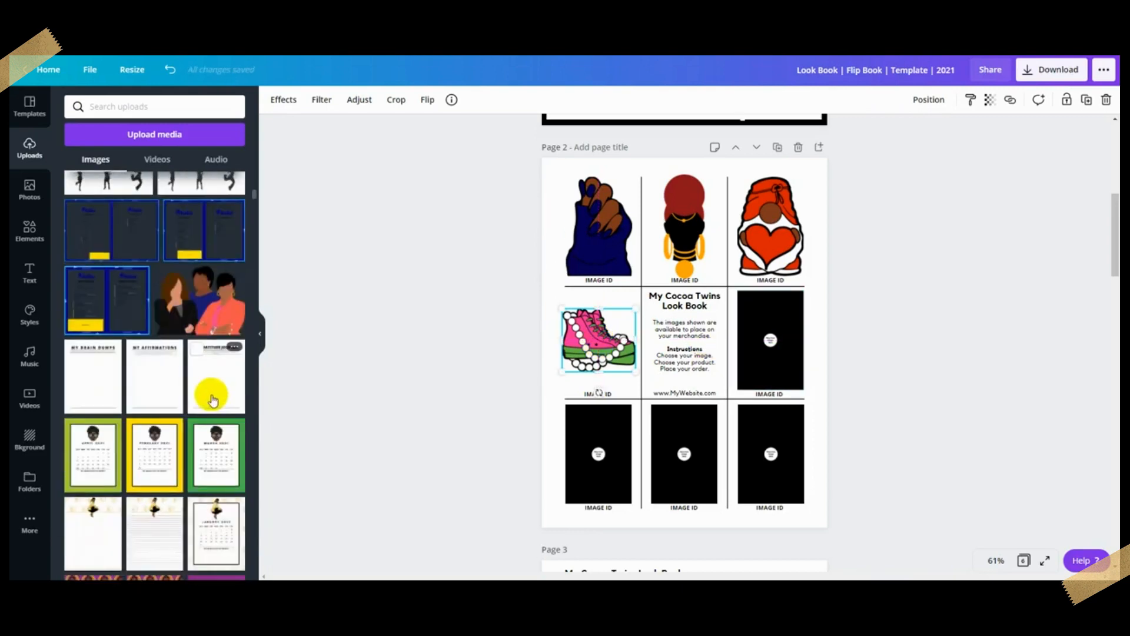
{"action": "left_click_drag", "start_coordinate": [200, 309], "coordinate": [759, 340]}
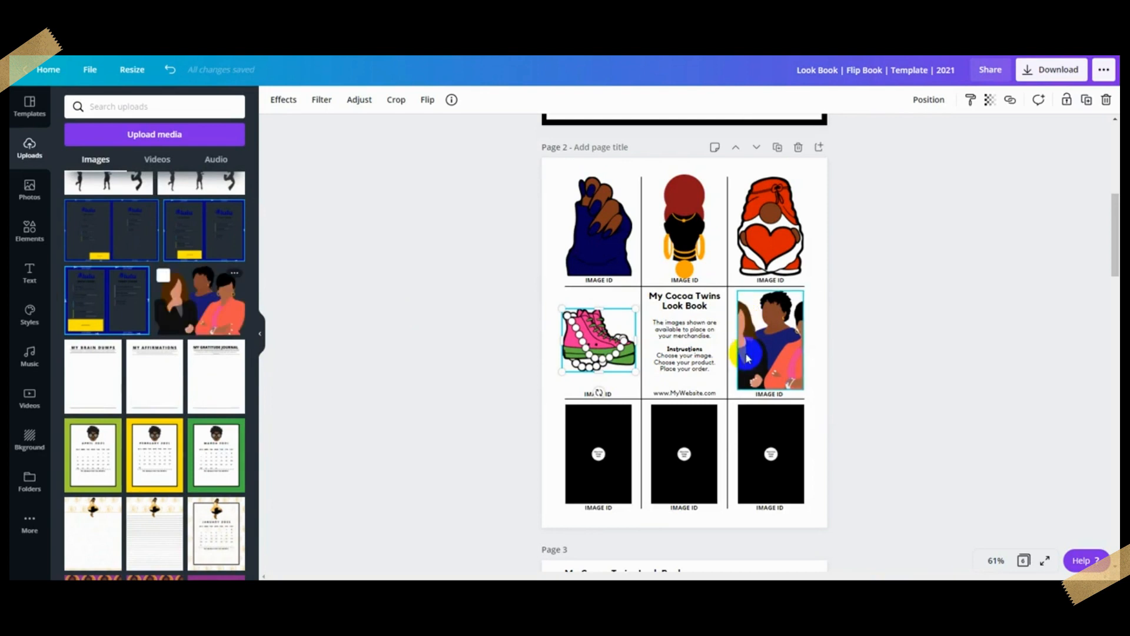
{"action": "double_click", "coordinate": [757, 337]}
{"action": "left_click_drag", "start_coordinate": [740, 293], "coordinate": [704, 290]}
{"action": "left_click_drag", "start_coordinate": [803, 289], "coordinate": [834, 290]}
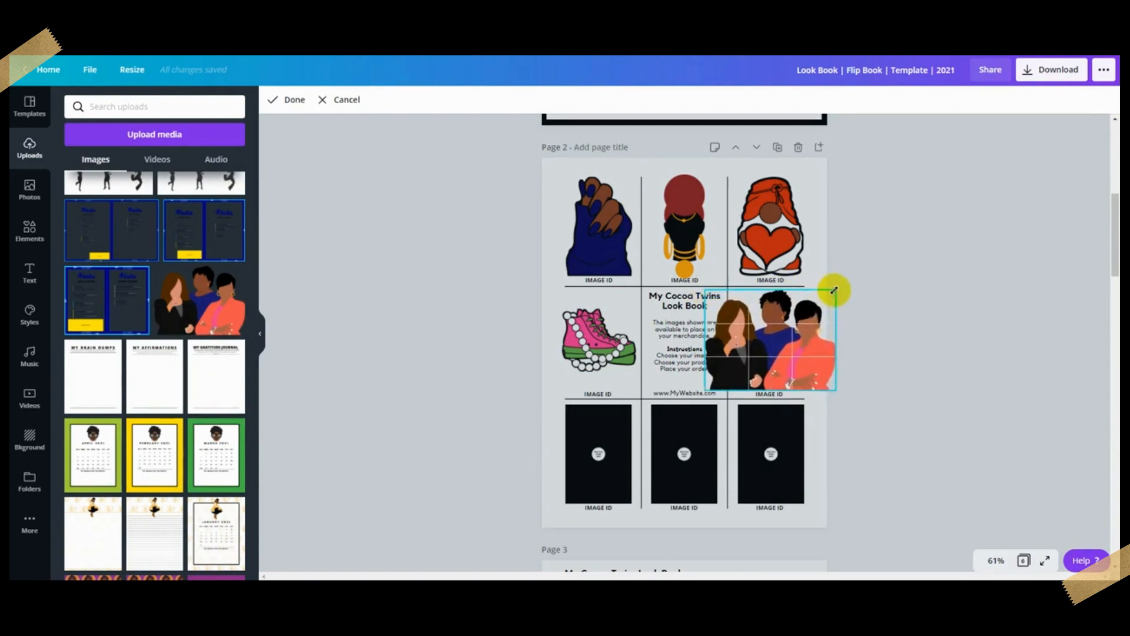
{"action": "left_click", "coordinate": [517, 227]}
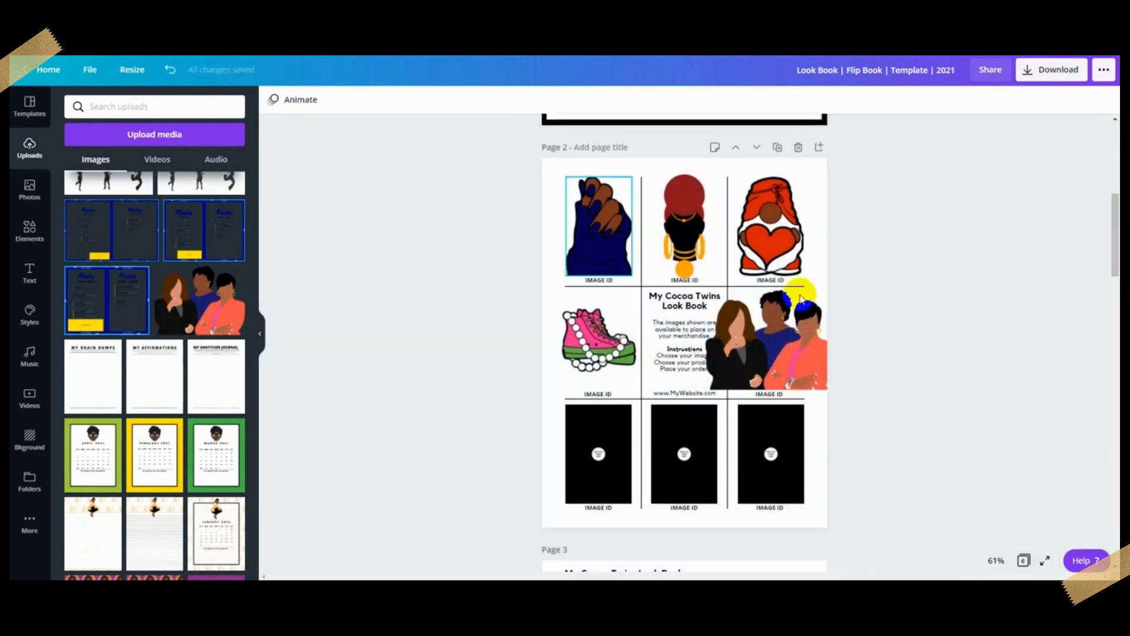
Step: Scale down the three-women clipart and center it above the IMAGE ID label in the last middle-row cell
{"action": "left_click", "coordinate": [813, 380]}
{"action": "left_click_drag", "start_coordinate": [834, 387], "coordinate": [870, 360]}
{"action": "left_click", "coordinate": [870, 360]}
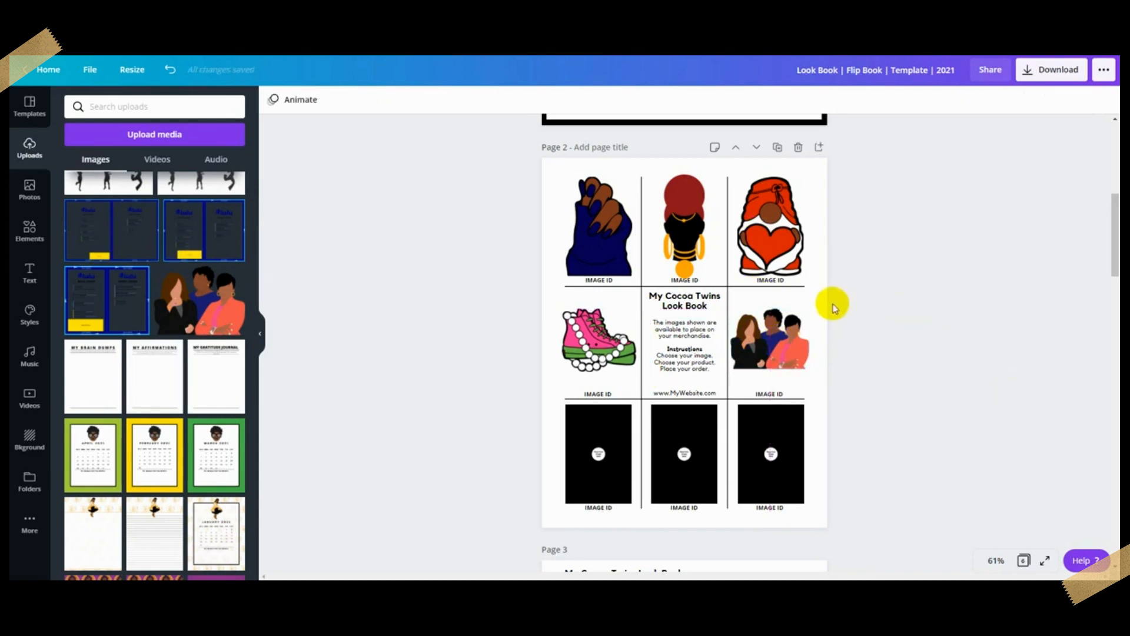
Step: Review the template page layouts from page 2 through page 6, examining their frames, labels and text
{"action": "scroll", "coordinate": [830, 289], "scroll_direction": "down", "scroll_amount": 4}
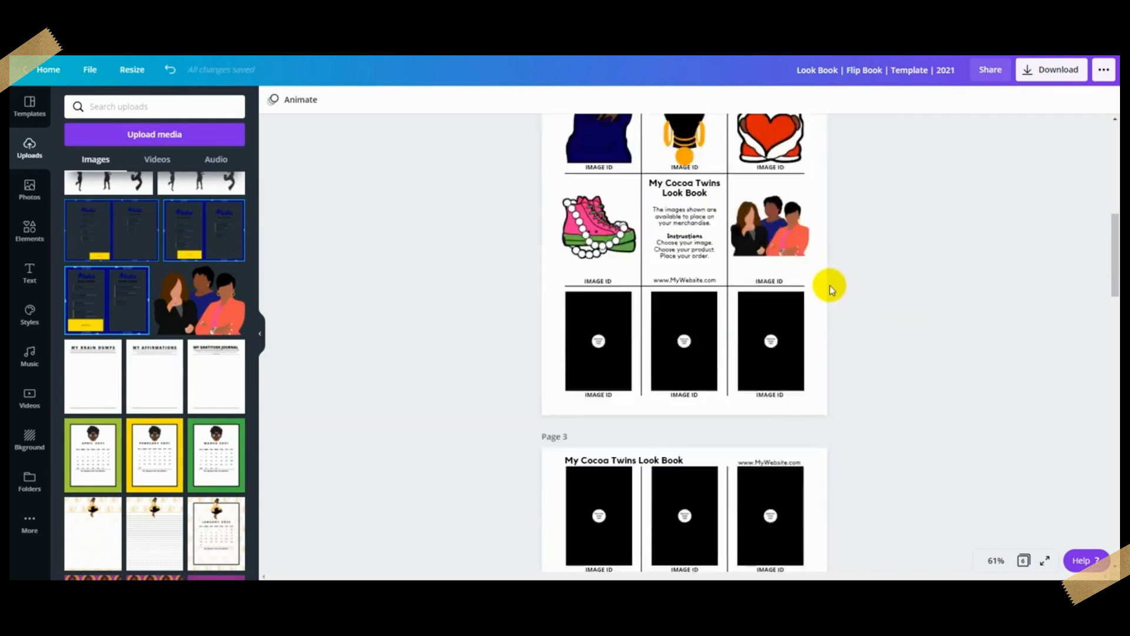
{"action": "scroll", "coordinate": [818, 416], "scroll_direction": "down", "scroll_amount": 18}
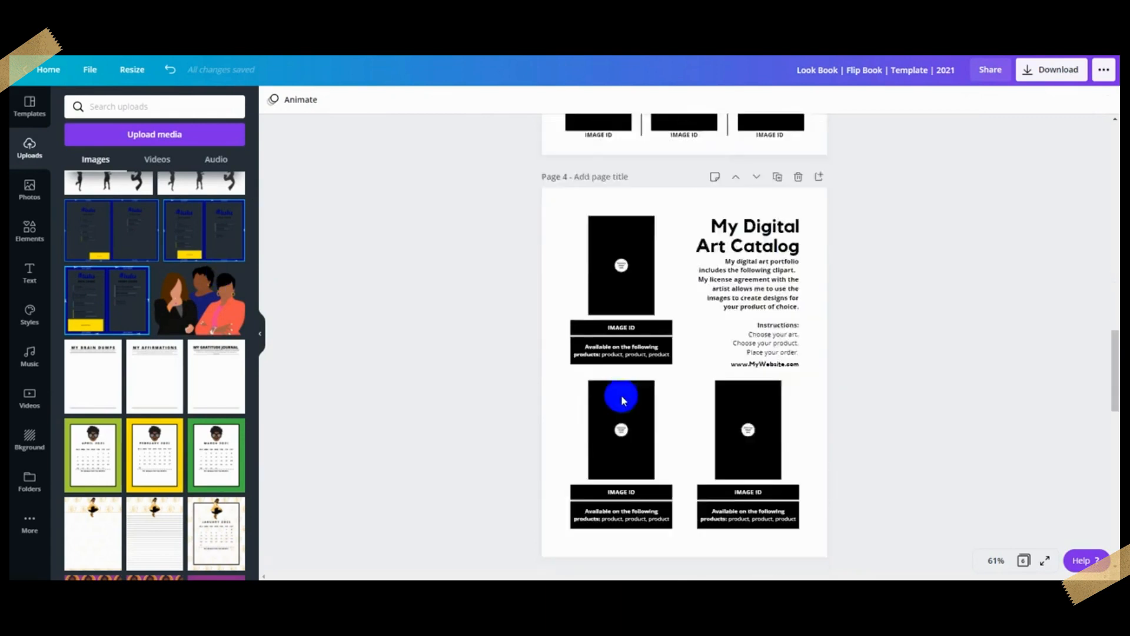
{"action": "scroll", "coordinate": [749, 431], "scroll_direction": "down", "scroll_amount": 9}
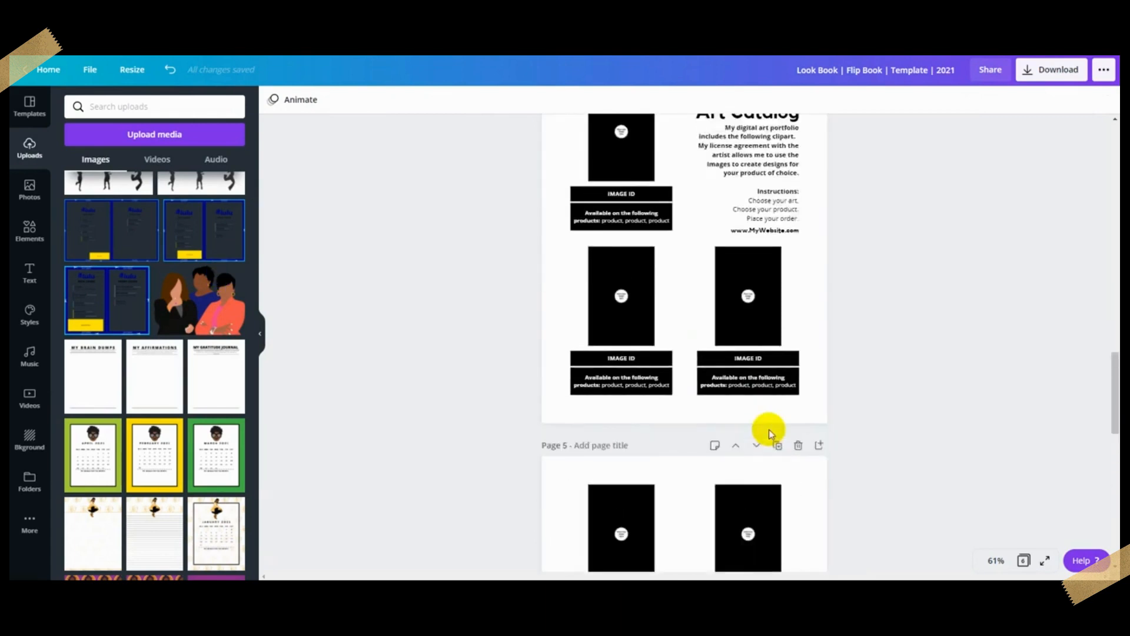
{"action": "scroll", "coordinate": [769, 431], "scroll_direction": "up", "scroll_amount": 20}
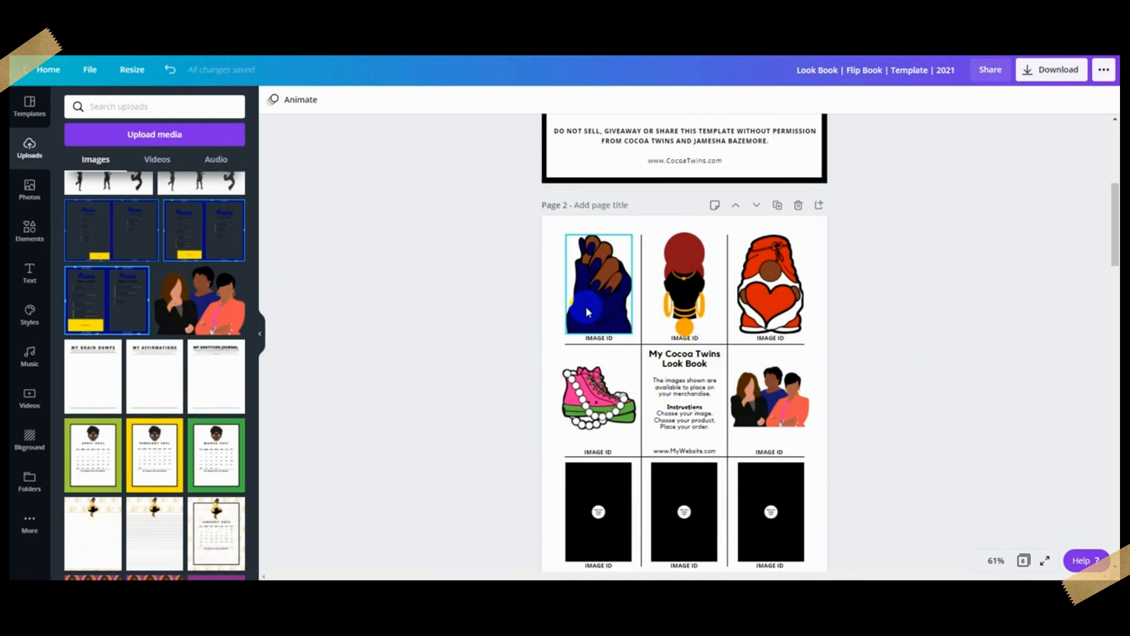
{"action": "scroll", "coordinate": [770, 331], "scroll_direction": "down", "scroll_amount": 2}
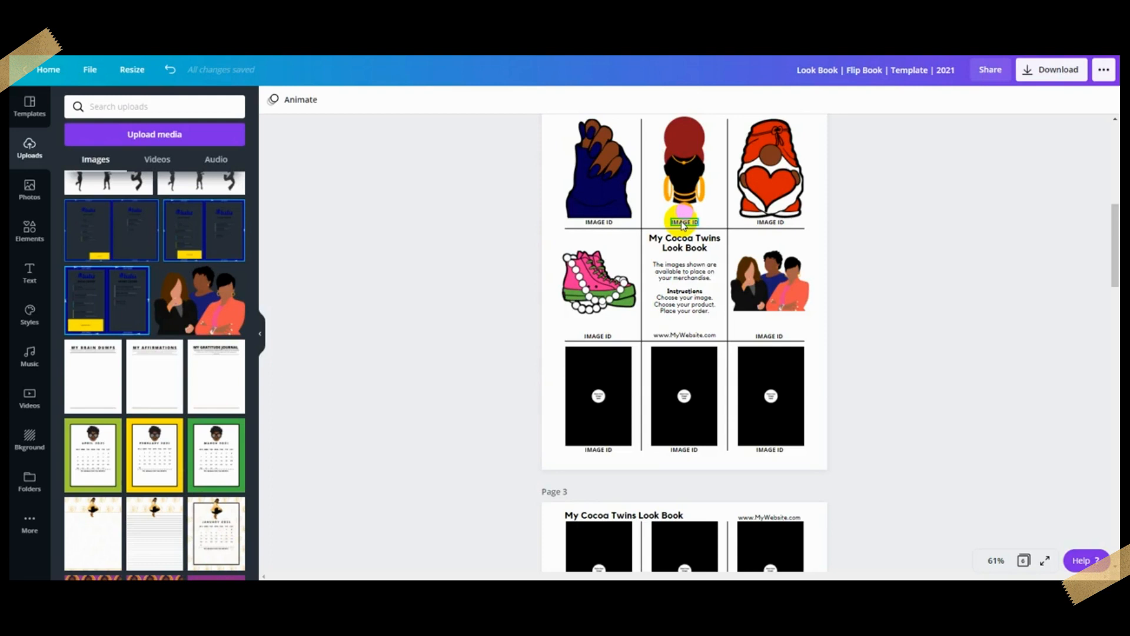
{"action": "scroll", "coordinate": [827, 341], "scroll_direction": "down", "scroll_amount": 4}
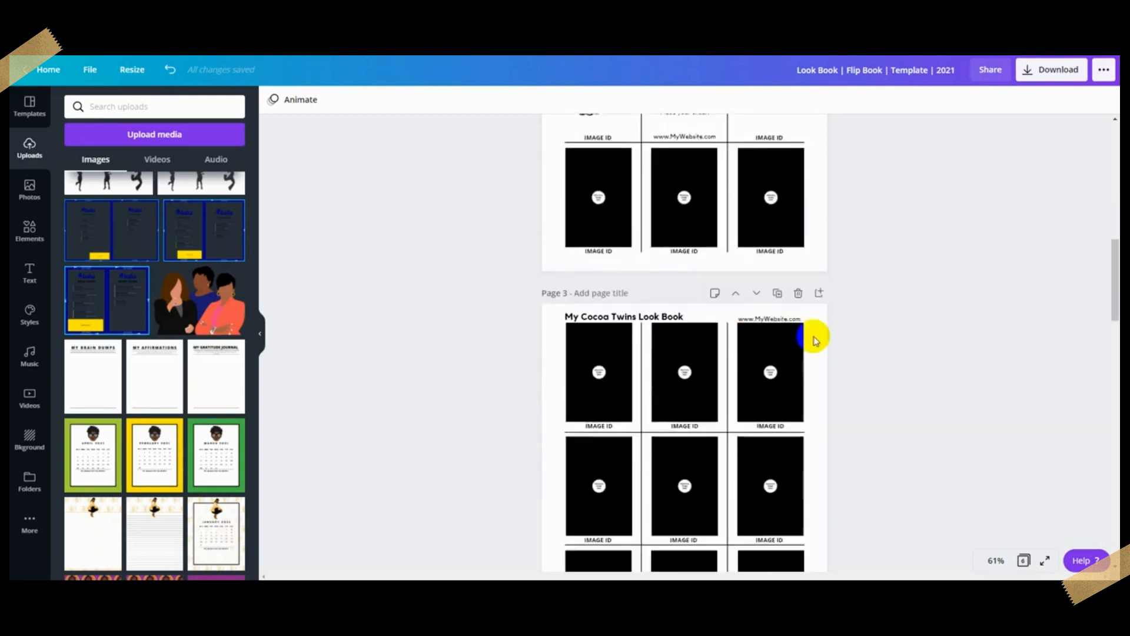
{"action": "scroll", "coordinate": [818, 331], "scroll_direction": "down", "scroll_amount": 2}
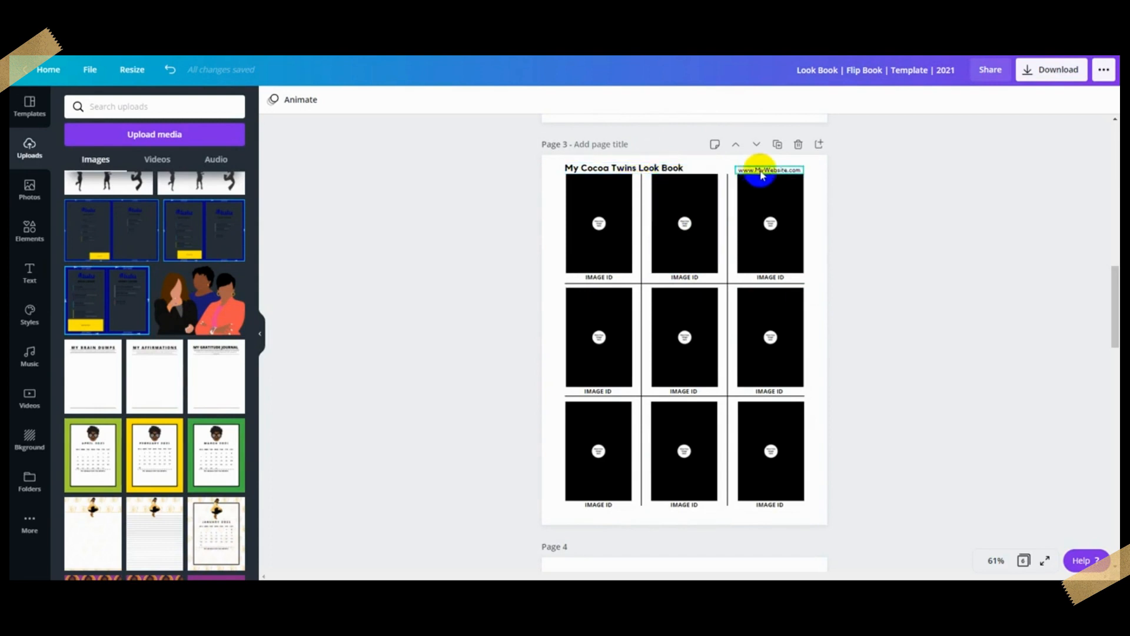
{"action": "scroll", "coordinate": [787, 321], "scroll_direction": "down", "scroll_amount": 5}
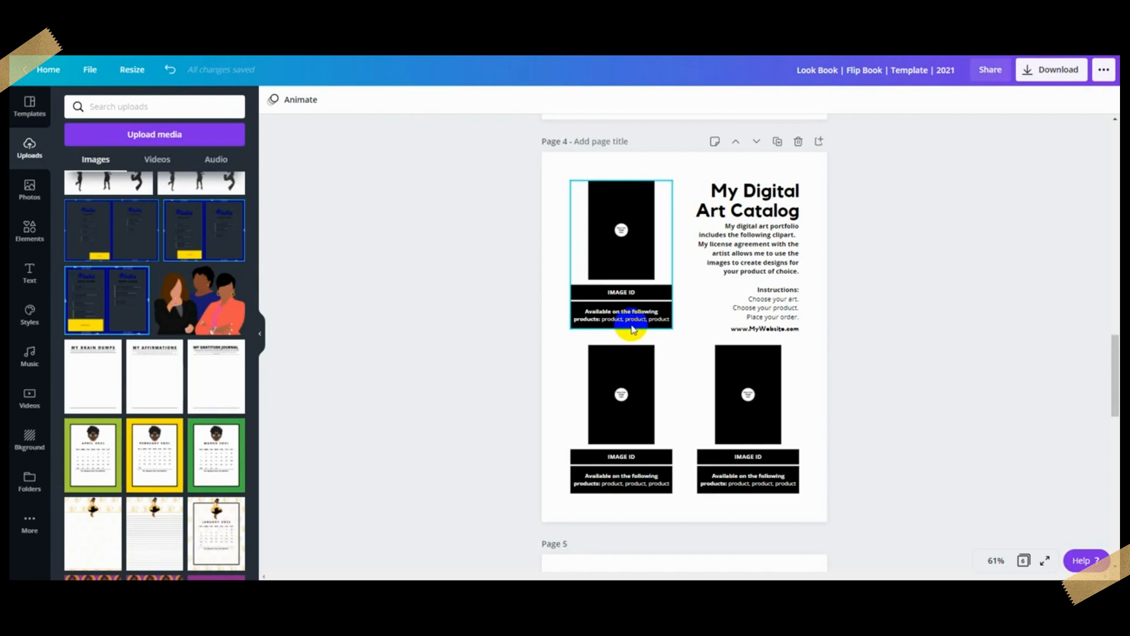
{"action": "left_click", "coordinate": [677, 177]}
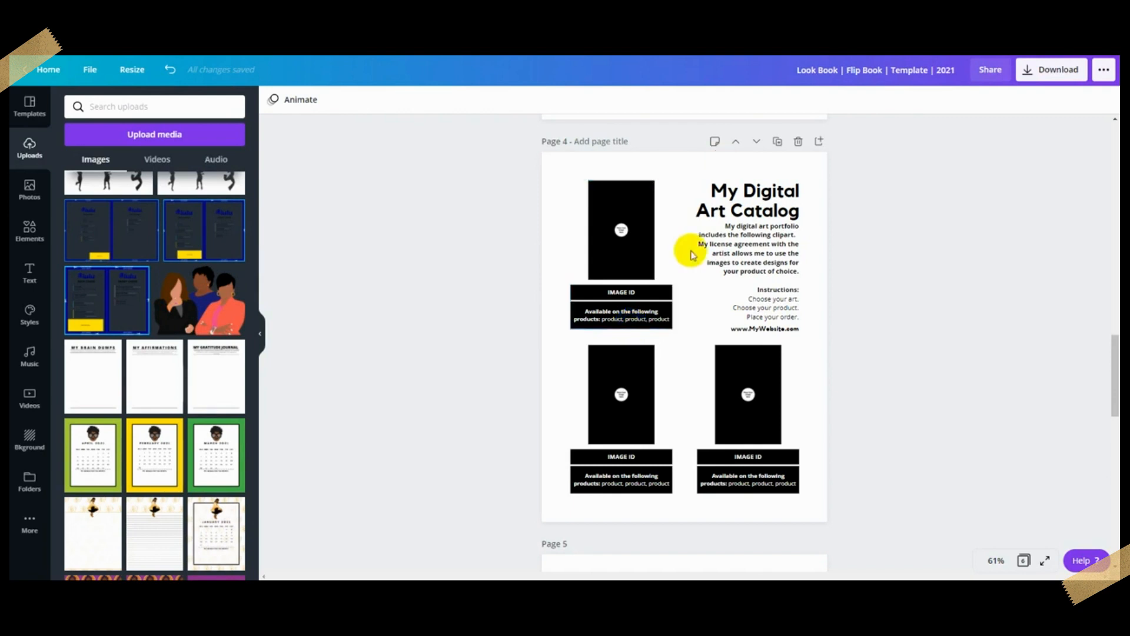
{"action": "scroll", "coordinate": [701, 252], "scroll_direction": "down", "scroll_amount": 6}
{"action": "scroll", "coordinate": [706, 252], "scroll_direction": "down", "scroll_amount": 2}
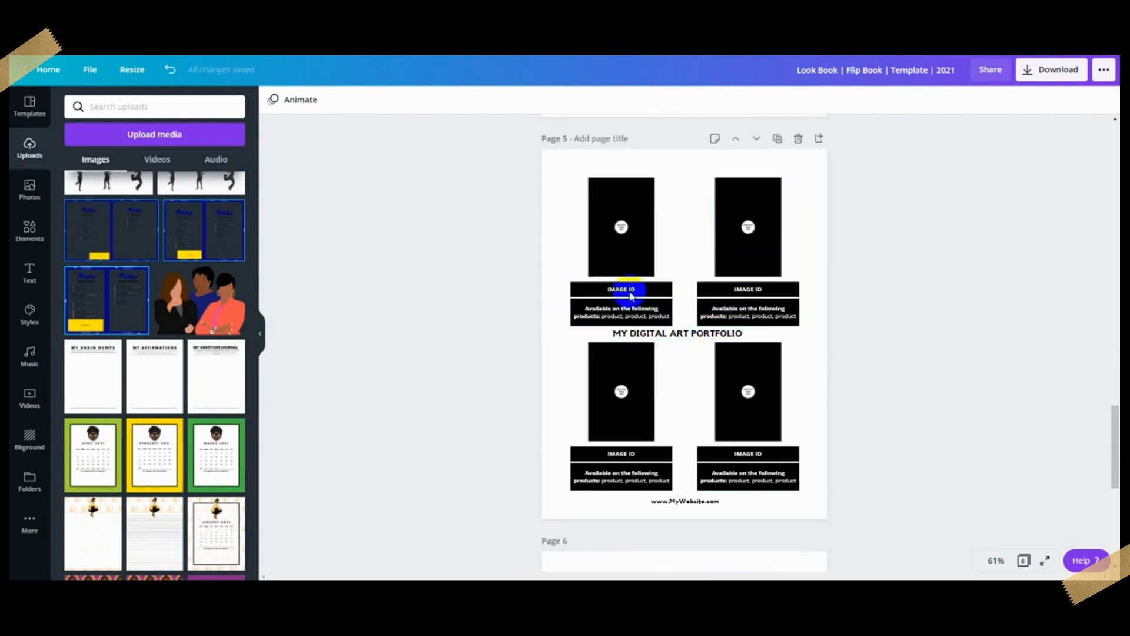
{"action": "scroll", "coordinate": [665, 289], "scroll_direction": "down", "scroll_amount": 7}
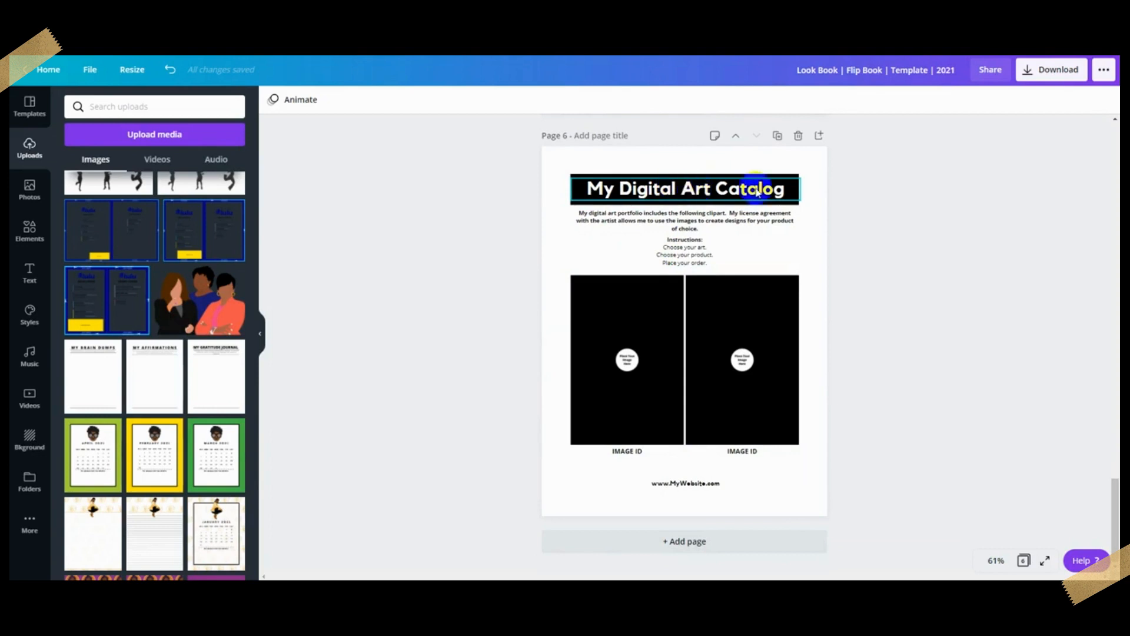
Step: Try the January 2021 calendar page in page 6's first frame and pick up the April 2021 calendar
{"action": "scroll", "coordinate": [115, 405], "scroll_direction": "down", "scroll_amount": 3}
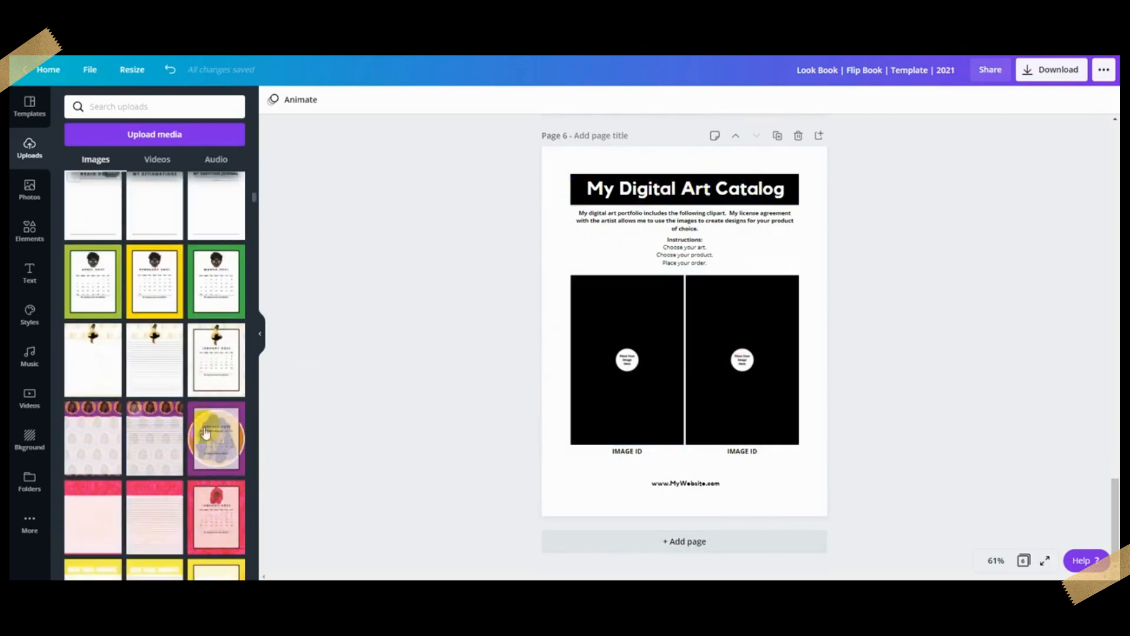
{"action": "left_click_drag", "start_coordinate": [211, 353], "coordinate": [567, 340]}
{"action": "left_click_drag", "start_coordinate": [619, 335], "coordinate": [623, 331]}
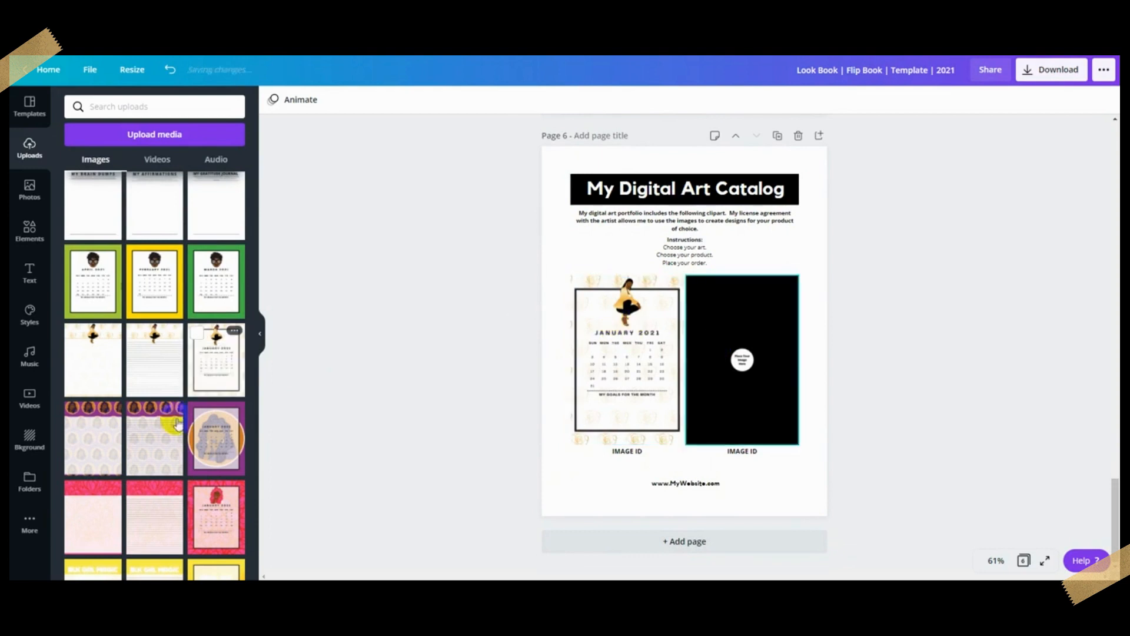
{"action": "mouse_move", "coordinate": [83, 285]}
{"action": "left_mouse_down"}
{"action": "mouse_move", "coordinate": [606, 355]}
{"action": "mouse_move", "coordinate": [171, 310]}
{"action": "mouse_move", "coordinate": [76, 285]}
{"action": "left_mouse_up"}
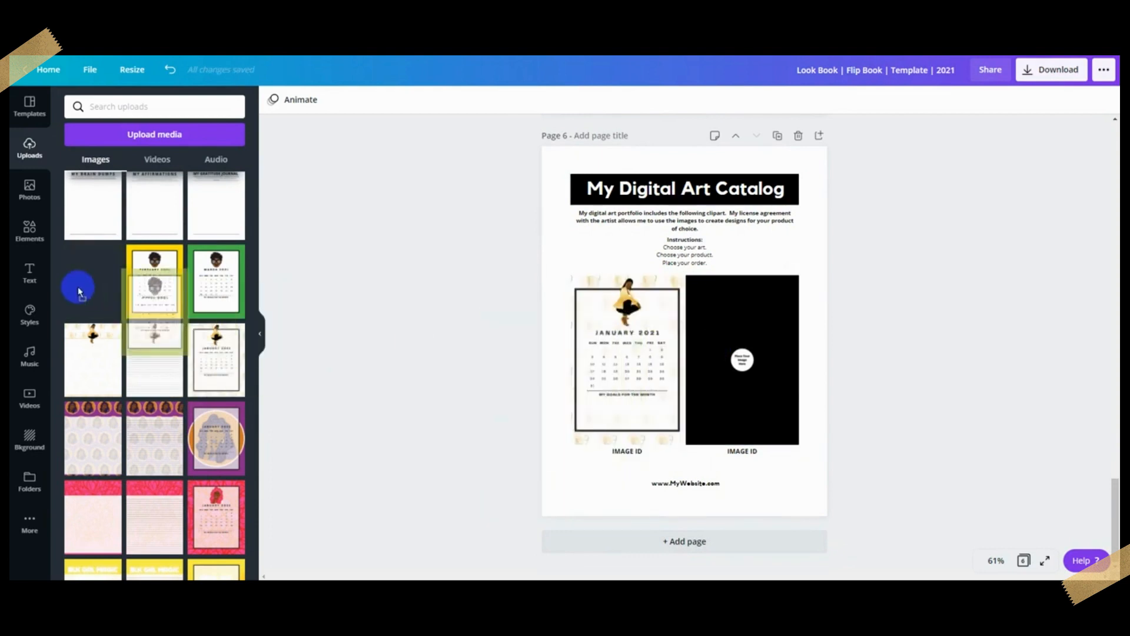
Step: Fill page 6's first frame with the crouching woman in yellow and the second frame with the 2021 Planner cover
{"action": "scroll", "coordinate": [151, 323], "scroll_direction": "up", "scroll_amount": 1}
{"action": "scroll", "coordinate": [152, 323], "scroll_direction": "up", "scroll_amount": 10}
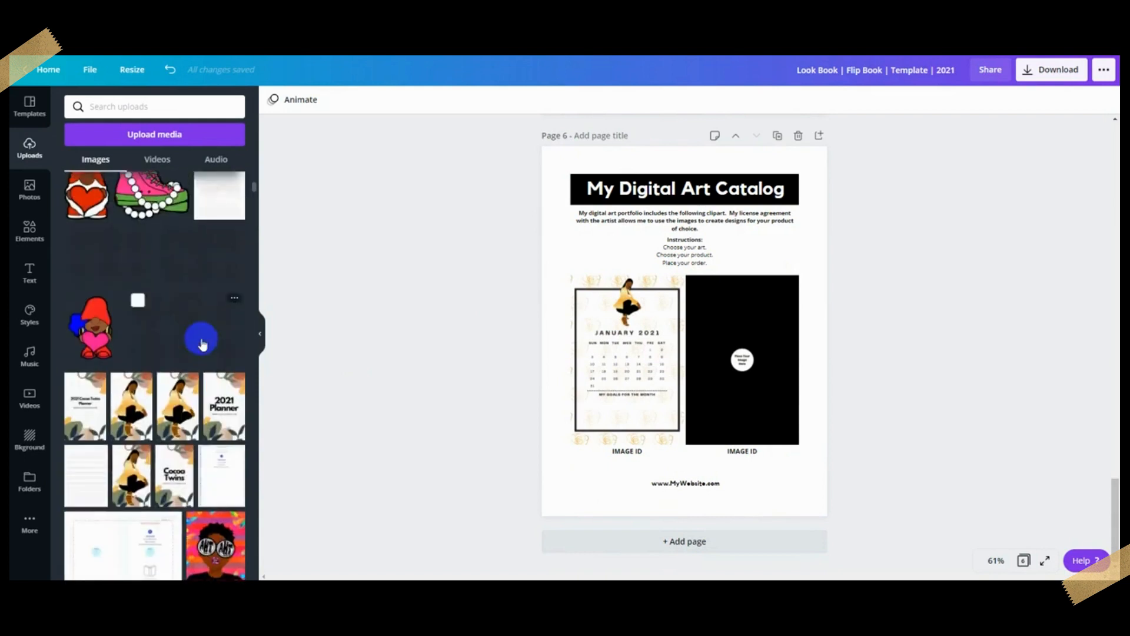
{"action": "scroll", "coordinate": [200, 337], "scroll_direction": "down", "scroll_amount": 2}
{"action": "left_click_drag", "start_coordinate": [177, 298], "coordinate": [624, 335]}
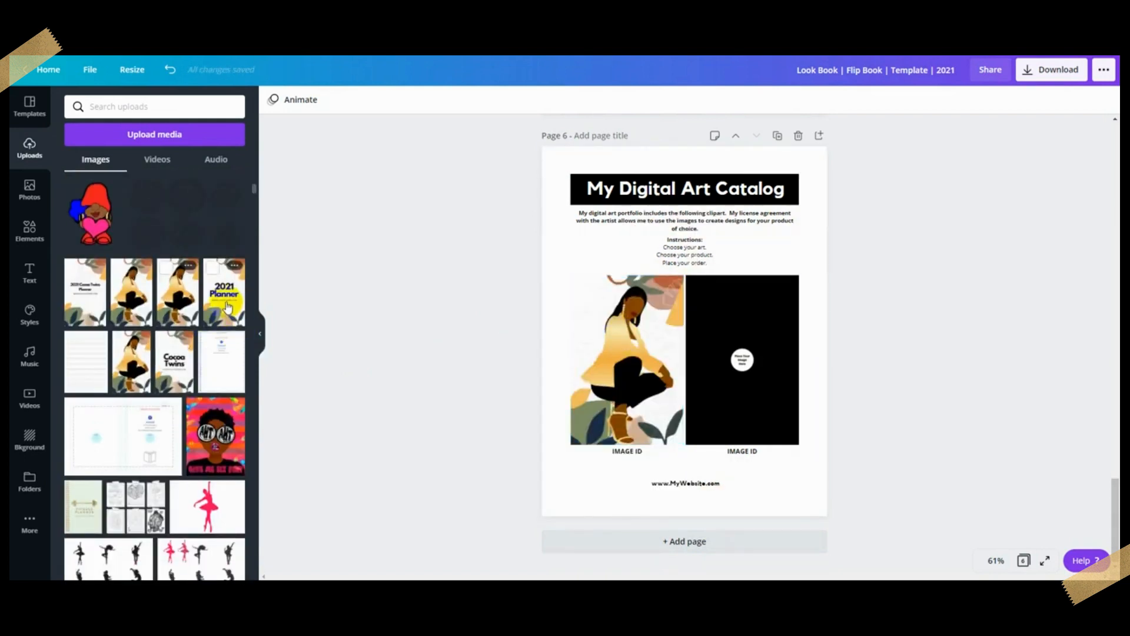
{"action": "left_click_drag", "start_coordinate": [237, 314], "coordinate": [701, 368]}
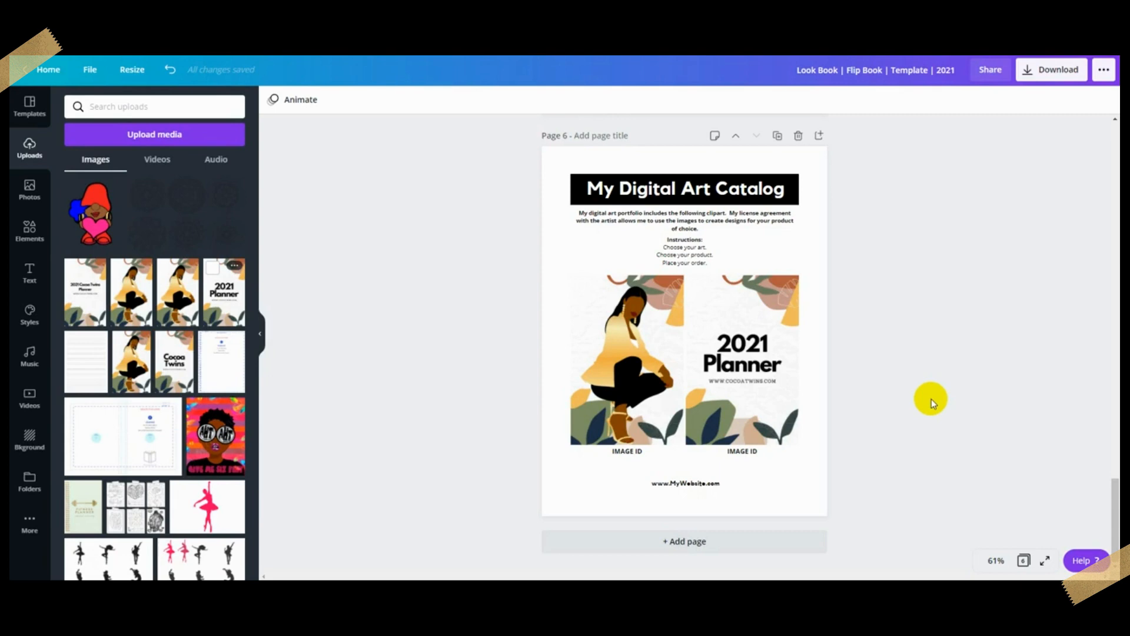
Step: Duplicate page 2 of the look book
{"action": "scroll", "coordinate": [910, 401], "scroll_direction": "up", "scroll_amount": 10}
{"action": "scroll", "coordinate": [904, 394], "scroll_direction": "up", "scroll_amount": 10}
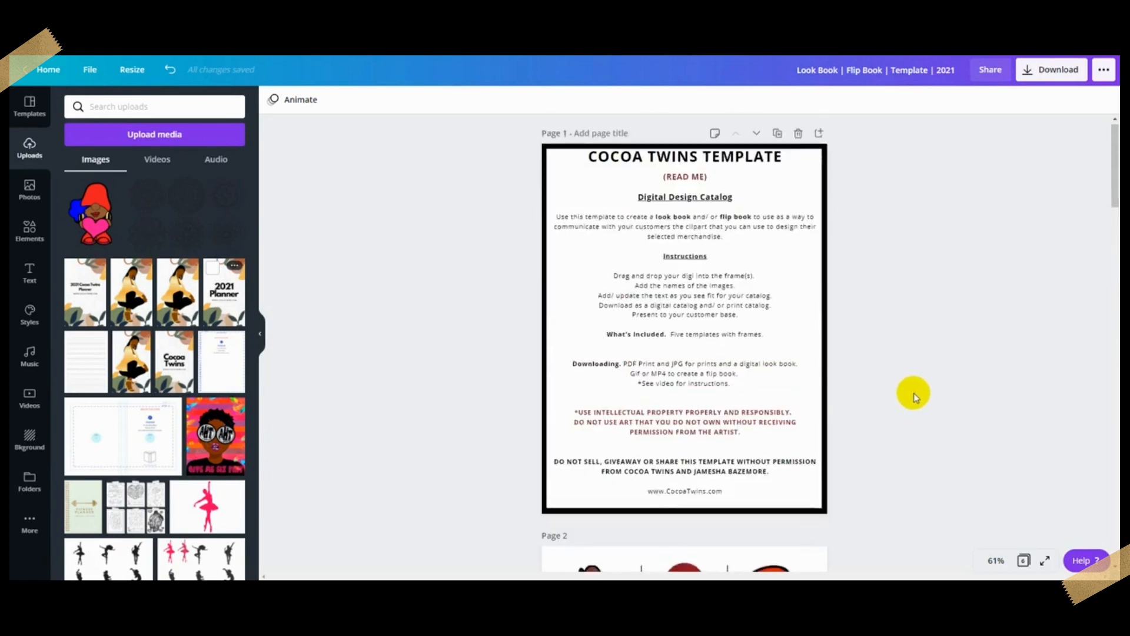
{"action": "scroll", "coordinate": [913, 394], "scroll_direction": "down", "scroll_amount": 8}
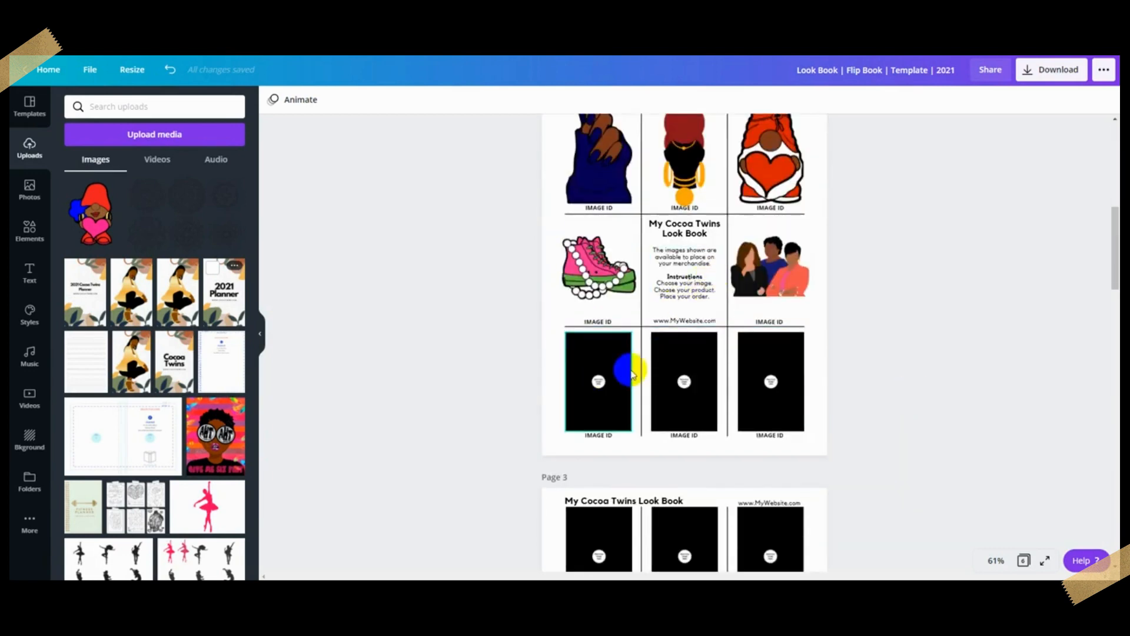
{"action": "scroll", "coordinate": [623, 366], "scroll_direction": "up", "scroll_amount": 1}
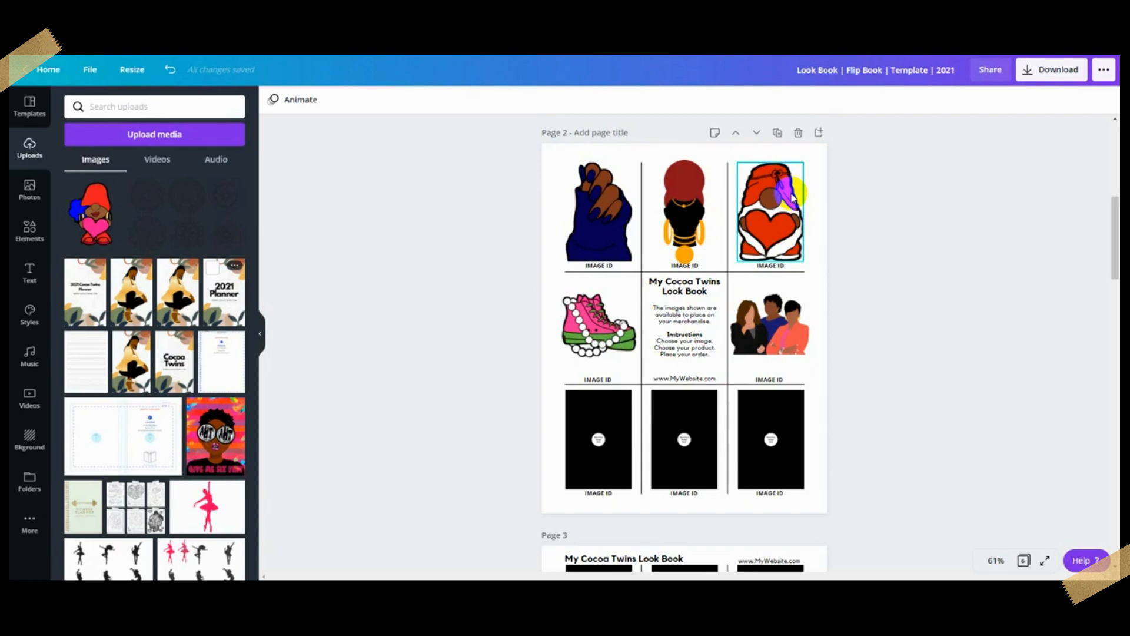
{"action": "left_click", "coordinate": [779, 134]}
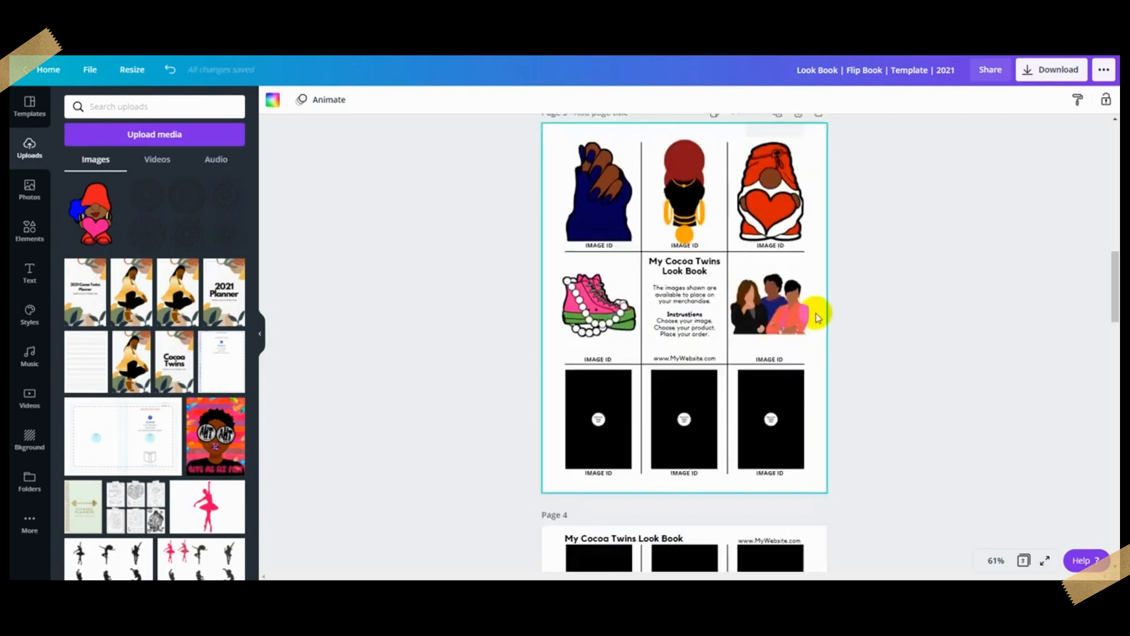
Step: Delete everything on the duplicated page 3 except the navy-sleeved hands image, its IMAGE ID label and the grid lines
{"action": "scroll", "coordinate": [813, 341], "scroll_direction": "down", "scroll_amount": 5}
{"action": "scroll", "coordinate": [785, 189], "scroll_direction": "up", "scroll_amount": 10}
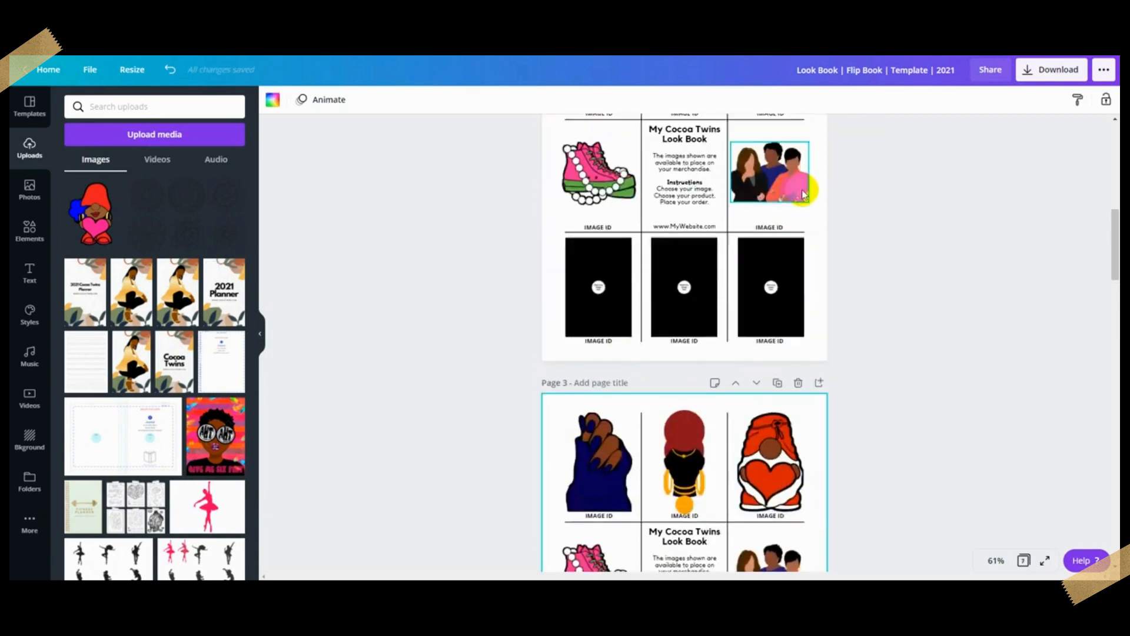
{"action": "scroll", "coordinate": [773, 196], "scroll_direction": "down", "scroll_amount": 5}
{"action": "left_click_drag", "start_coordinate": [811, 456], "coordinate": [583, 260]}
{"action": "key", "text": "Delete"}
{"action": "left_click_drag", "start_coordinate": [784, 306], "coordinate": [656, 180]}
{"action": "key", "text": "Delete"}
{"action": "left_click_drag", "start_coordinate": [758, 378], "coordinate": [683, 271]}
Step: Unlock the two horizontal and two vertical grid lines on the duplicated page 3
{"action": "left_click", "coordinate": [699, 232]}
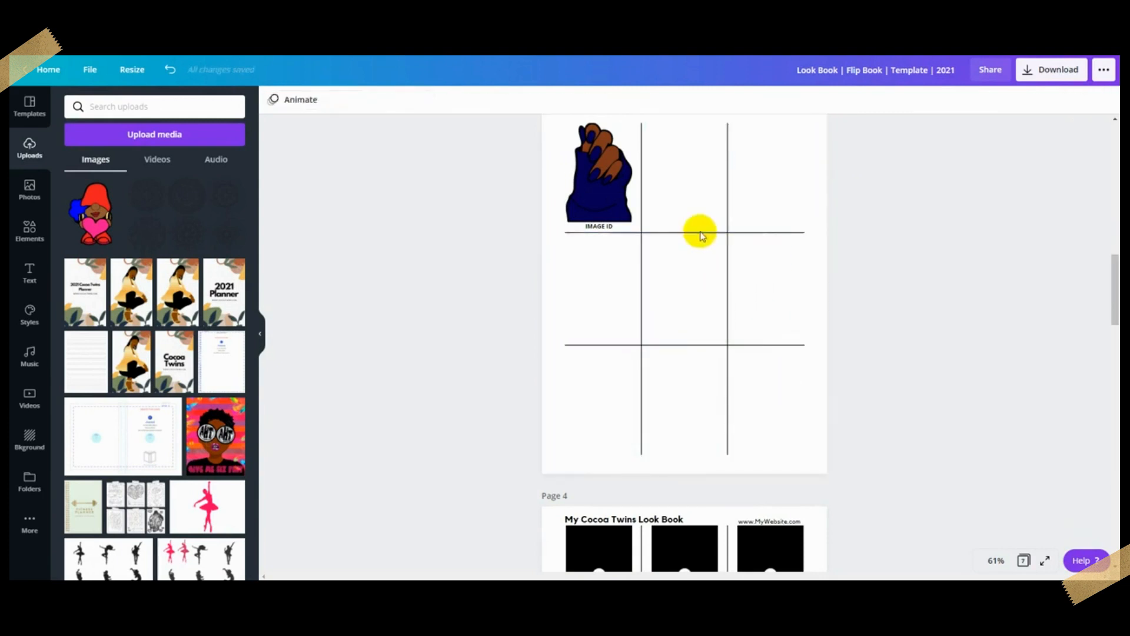
{"action": "left_click", "coordinate": [1087, 101]}
{"action": "left_click", "coordinate": [706, 347]}
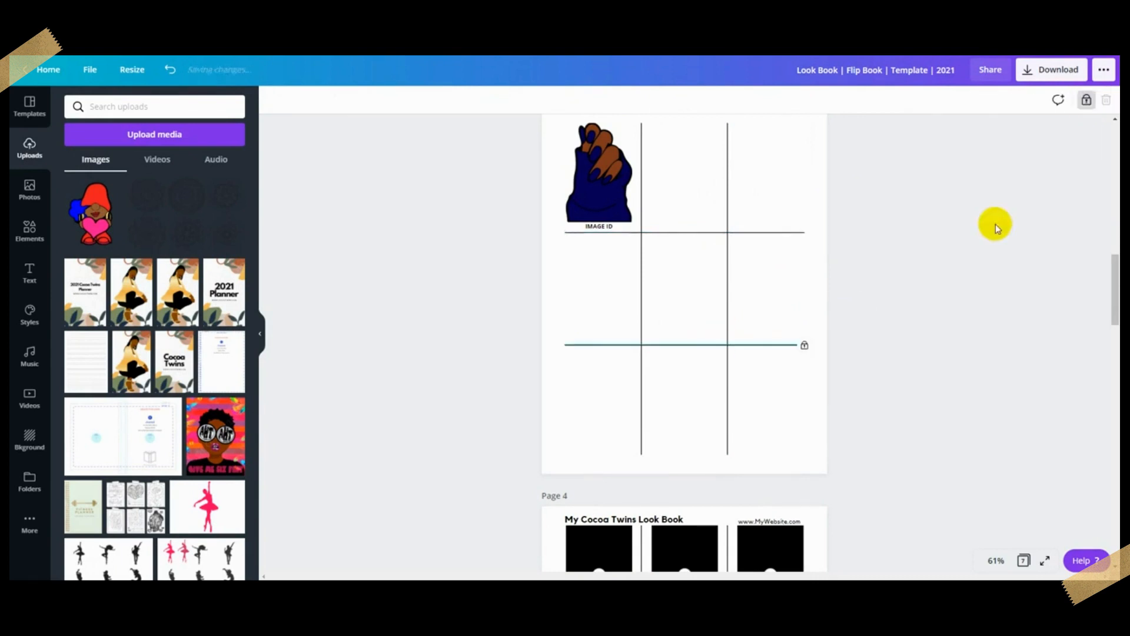
{"action": "left_click", "coordinate": [1088, 105]}
{"action": "left_click", "coordinate": [728, 378]}
{"action": "left_click", "coordinate": [1087, 99]}
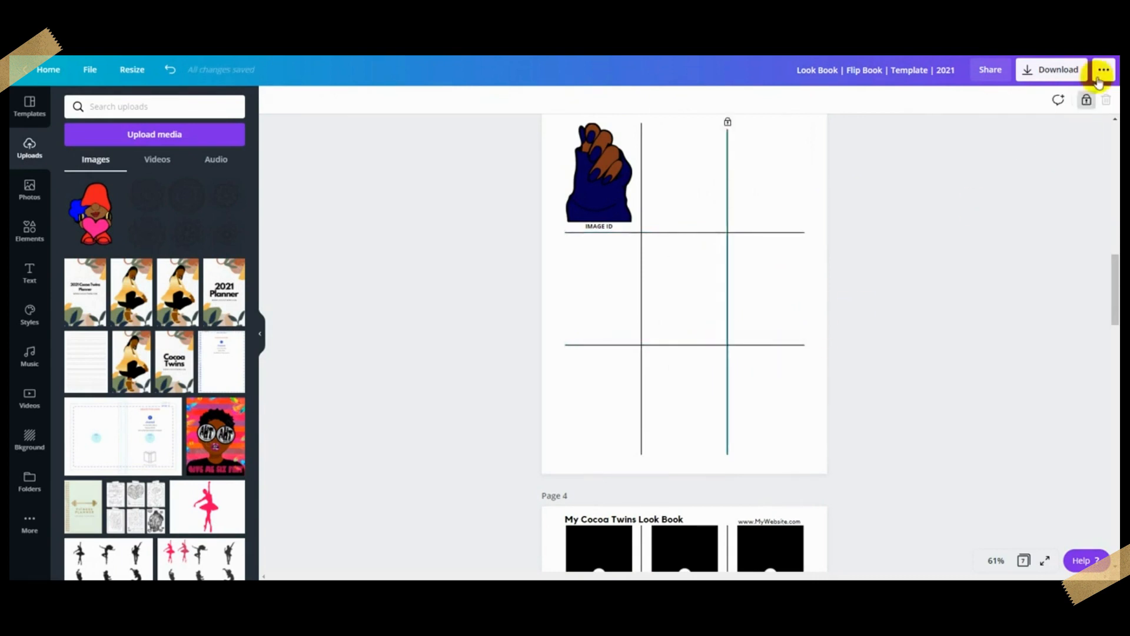
{"action": "left_click", "coordinate": [640, 241]}
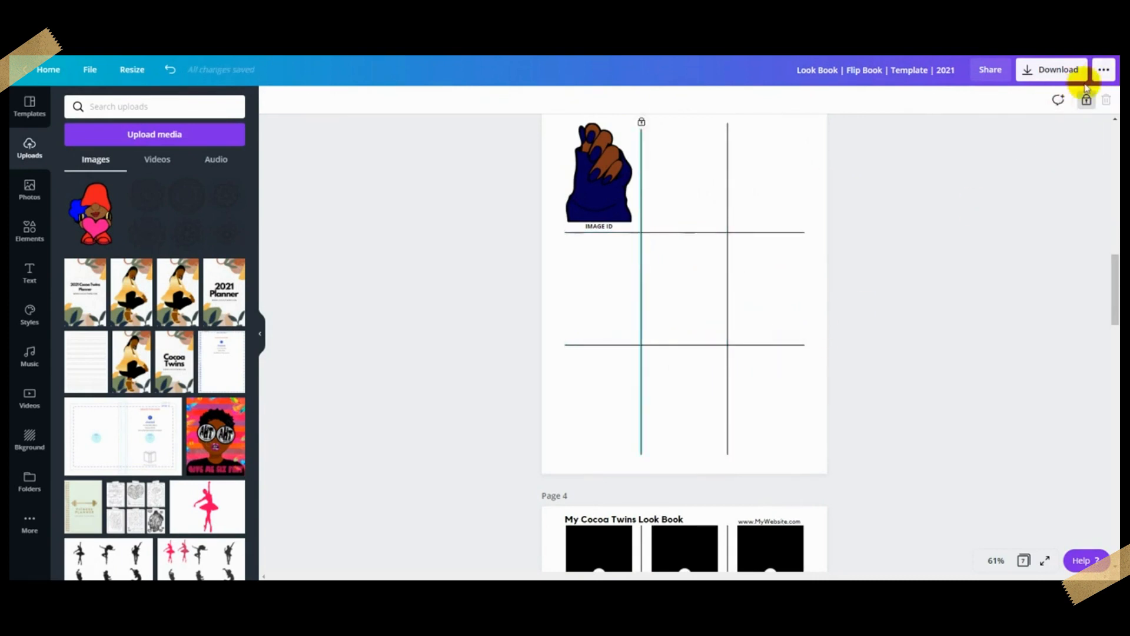
Step: Delete page 3's grid lines and IMAGE ID label, and enlarge the navy-sleeved hands image to fill most of the page
{"action": "left_click_drag", "start_coordinate": [765, 404], "coordinate": [789, 436]}
{"action": "key", "text": "Delete"}
{"action": "left_click", "coordinate": [622, 216]}
{"action": "left_click", "coordinate": [807, 177]}
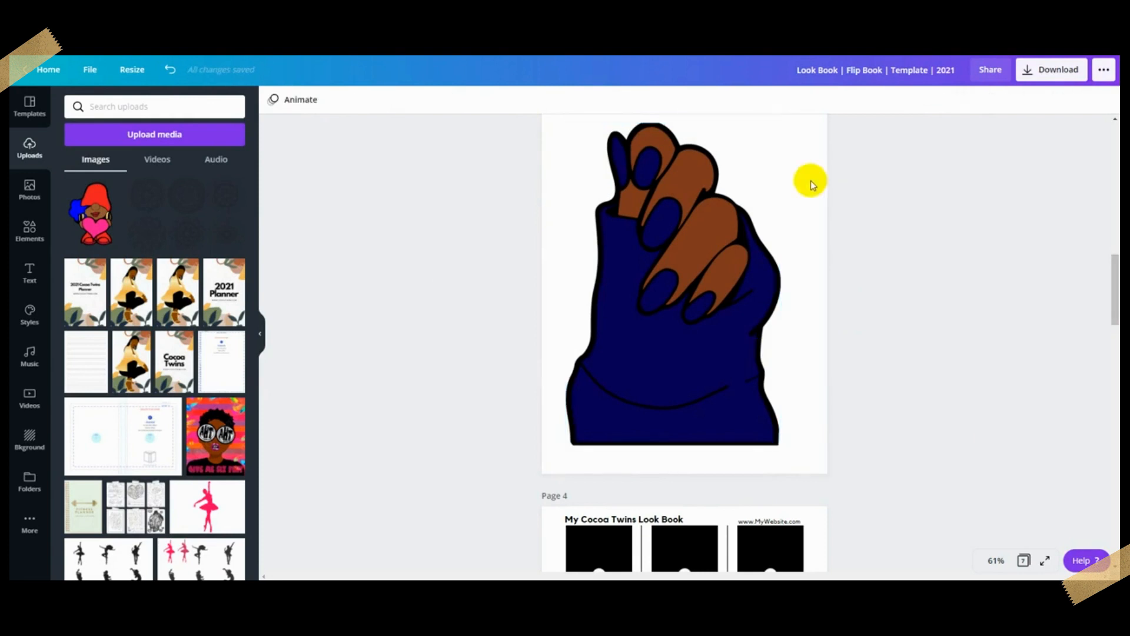
Step: Undo all the page 3 edits, including the duplication of page 2, and return to the read-me page
{"action": "left_click", "coordinate": [165, 70]}
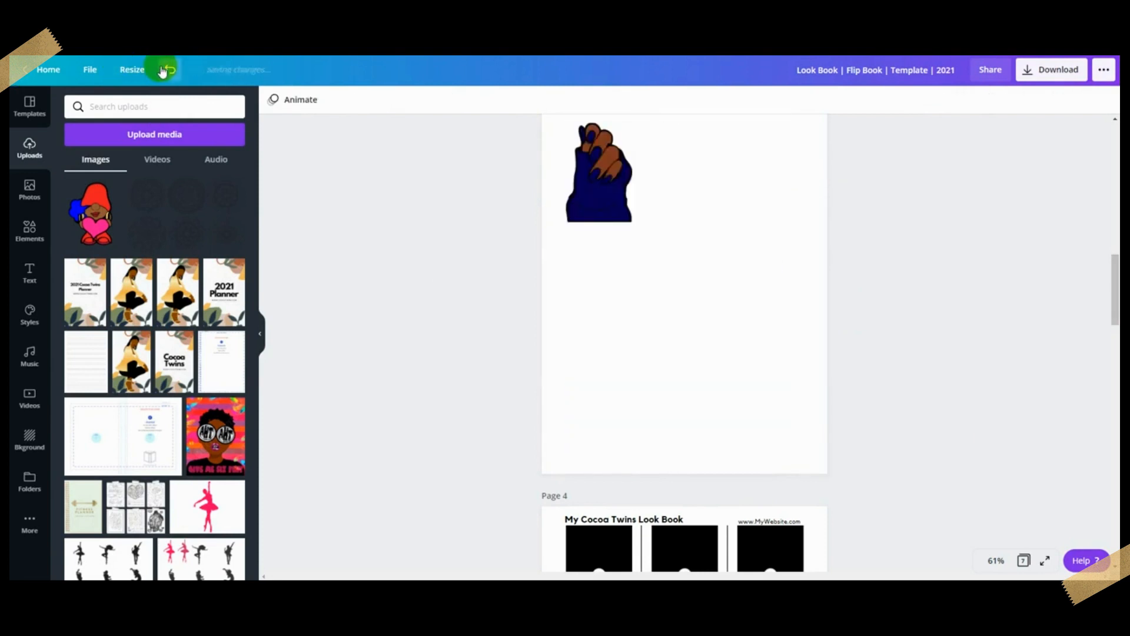
{"action": "left_click", "coordinate": [164, 70]}
{"action": "left_click", "coordinate": [172, 70]}
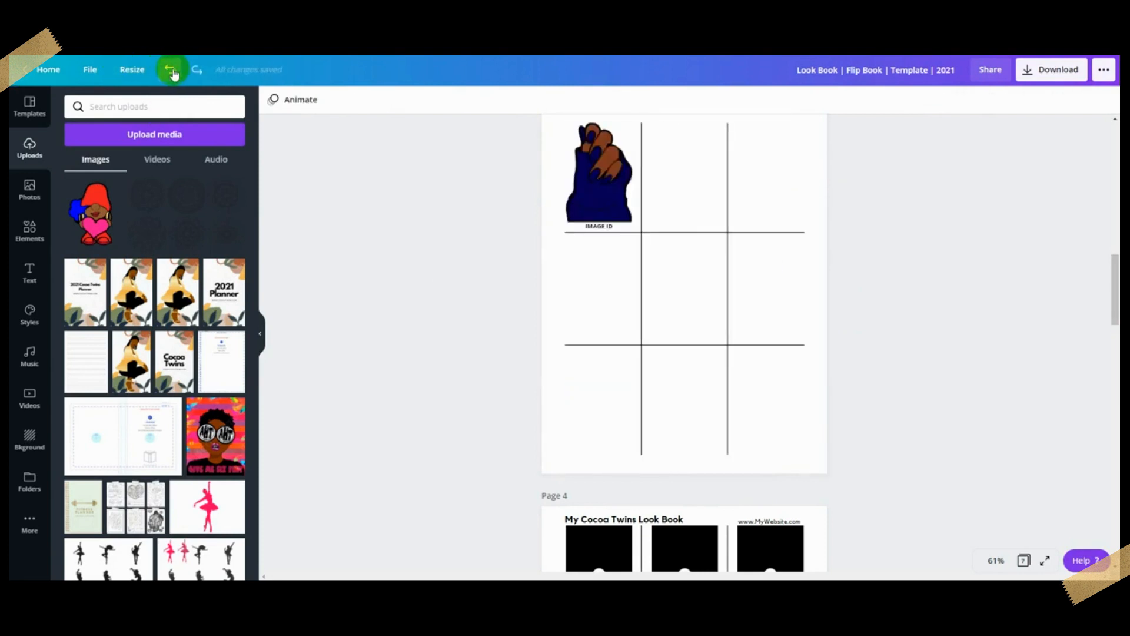
{"action": "left_click", "coordinate": [170, 71]}
{"action": "scroll", "coordinate": [878, 299], "scroll_direction": "up", "scroll_amount": 5}
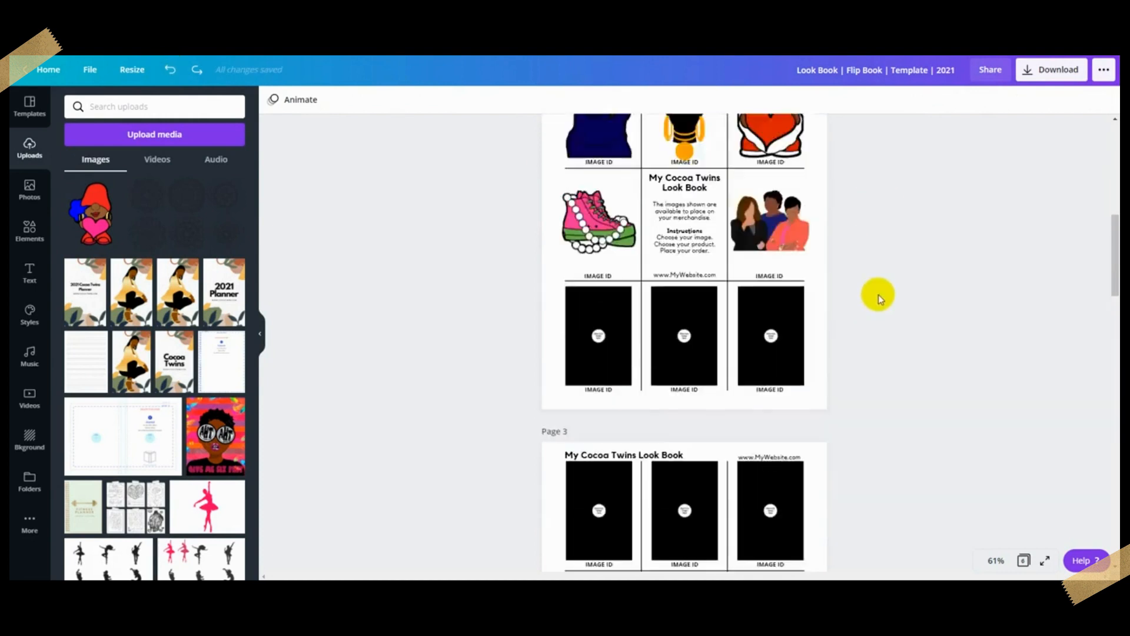
{"action": "scroll", "coordinate": [877, 299], "scroll_direction": "up", "scroll_amount": 8}
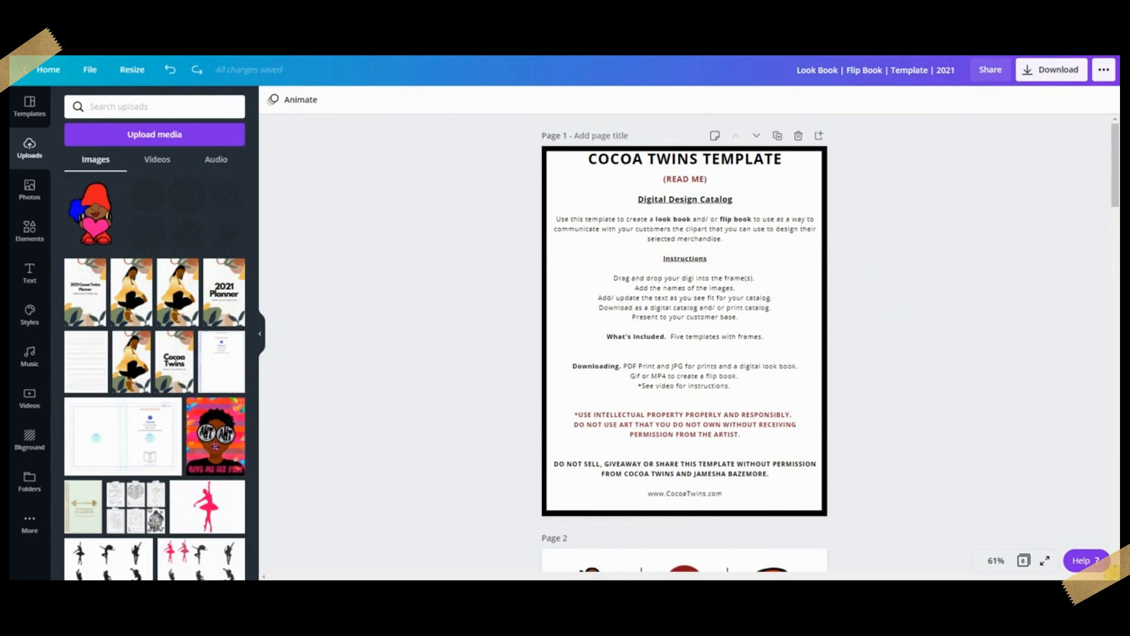
{"action": "left_click", "coordinate": [606, 323]}
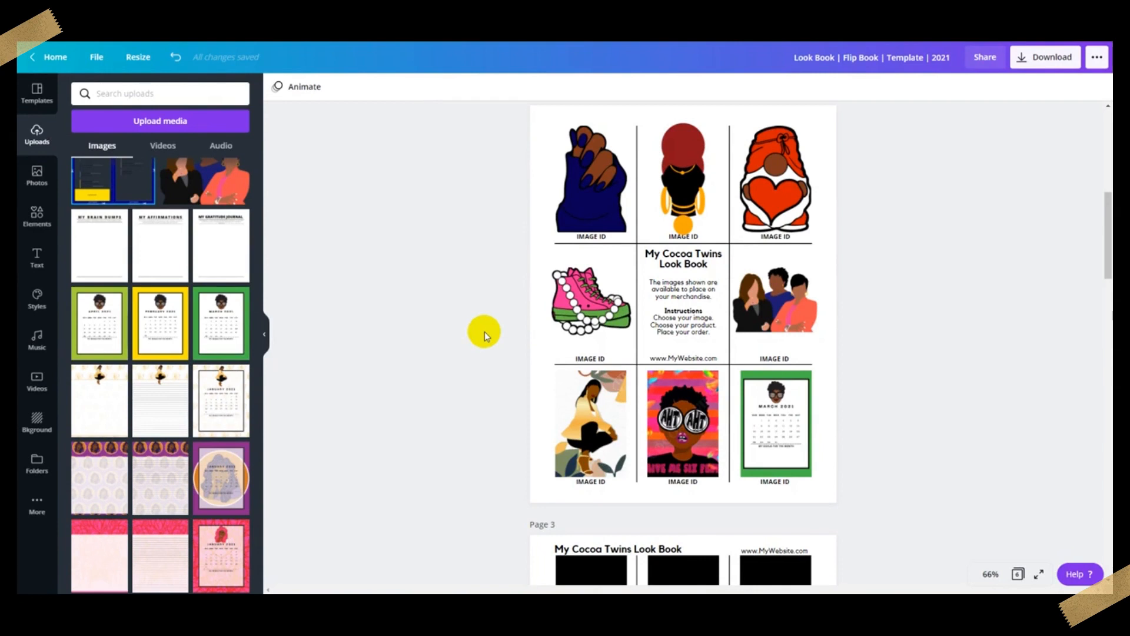
Step: Add the Pool Party font combination to page 2 and shrink it over the navy-sleeved hands image
{"action": "left_click", "coordinate": [39, 266]}
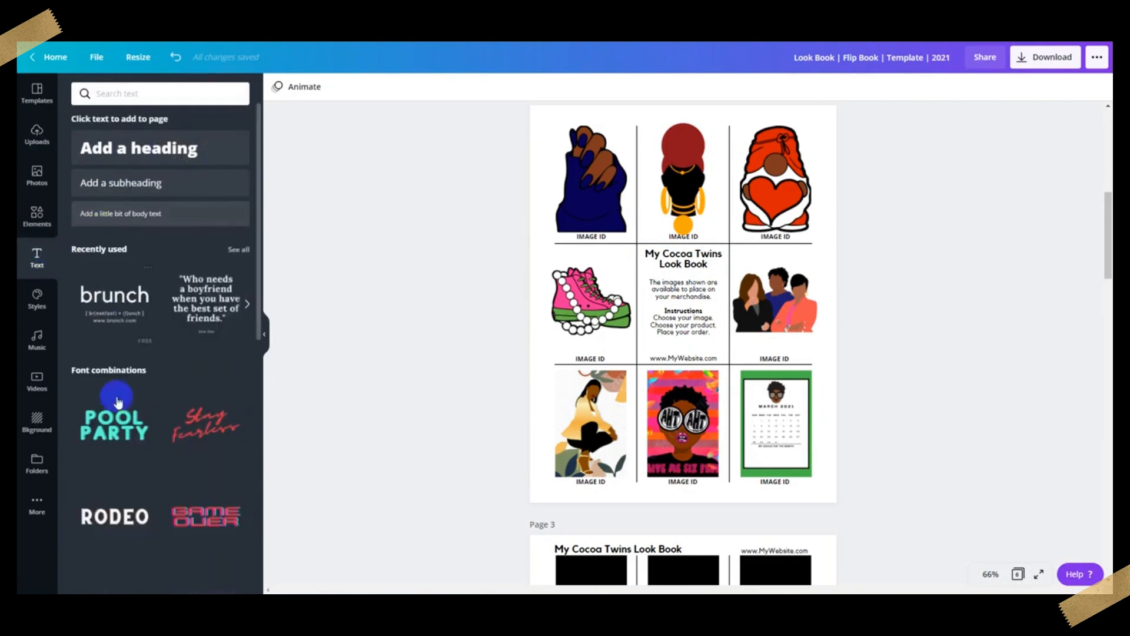
{"action": "left_click", "coordinate": [118, 402]}
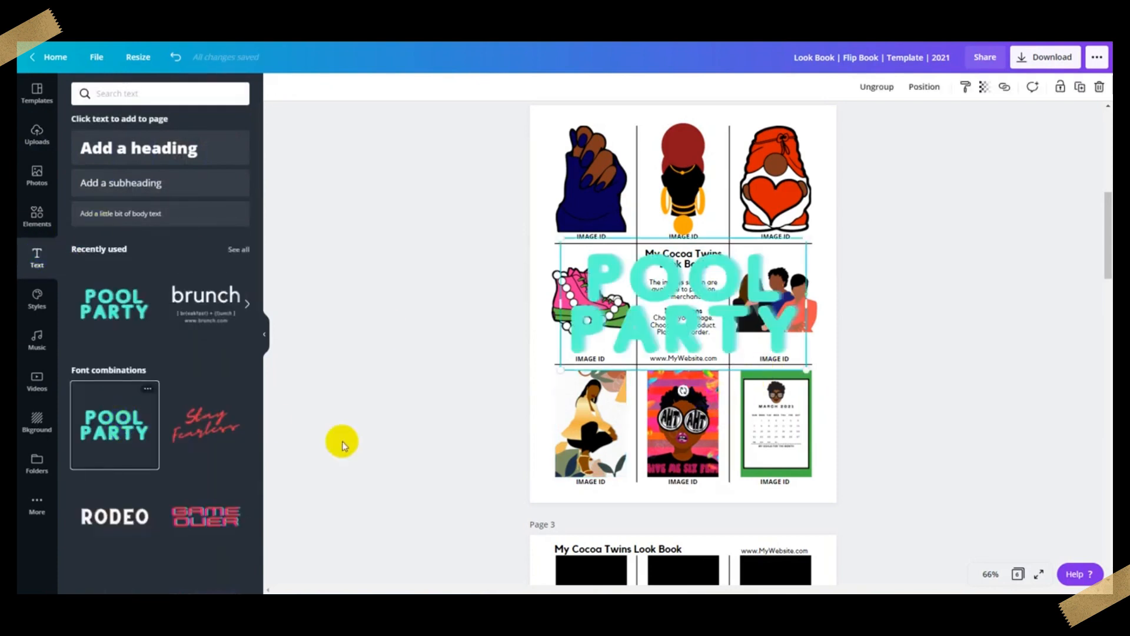
{"action": "left_click_drag", "start_coordinate": [806, 369], "coordinate": [600, 190]}
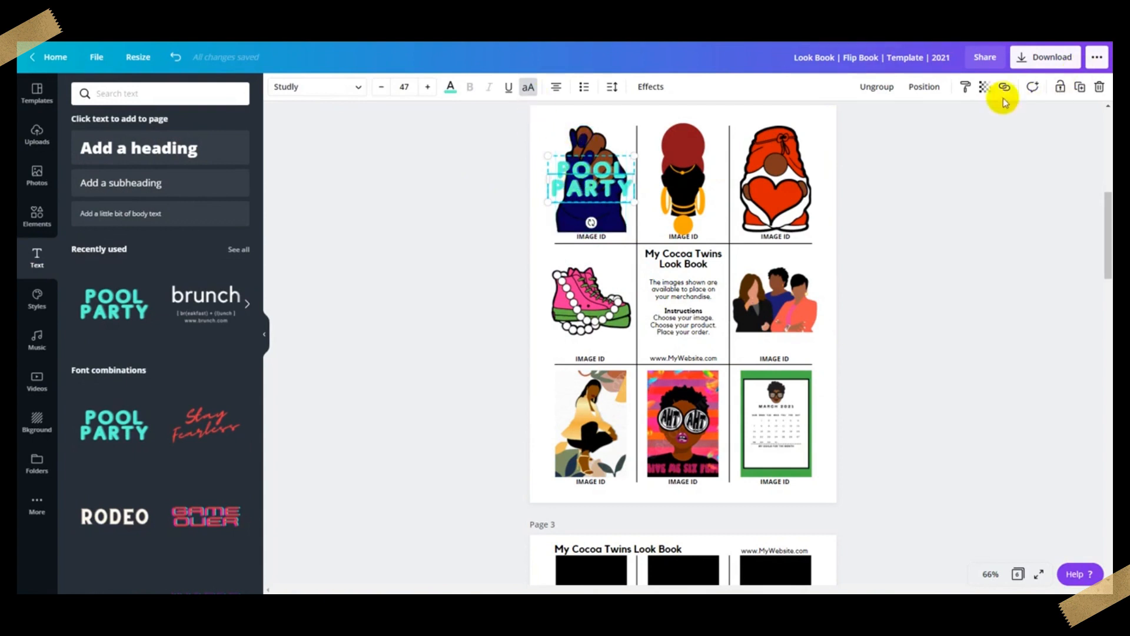
Step: Make the POOL PARTY text semi-transparent and shrink it to font size 33.9
{"action": "left_click", "coordinate": [984, 86]}
{"action": "left_click_drag", "start_coordinate": [949, 117], "coordinate": [900, 121]}
{"action": "left_click", "coordinate": [1011, 198]}
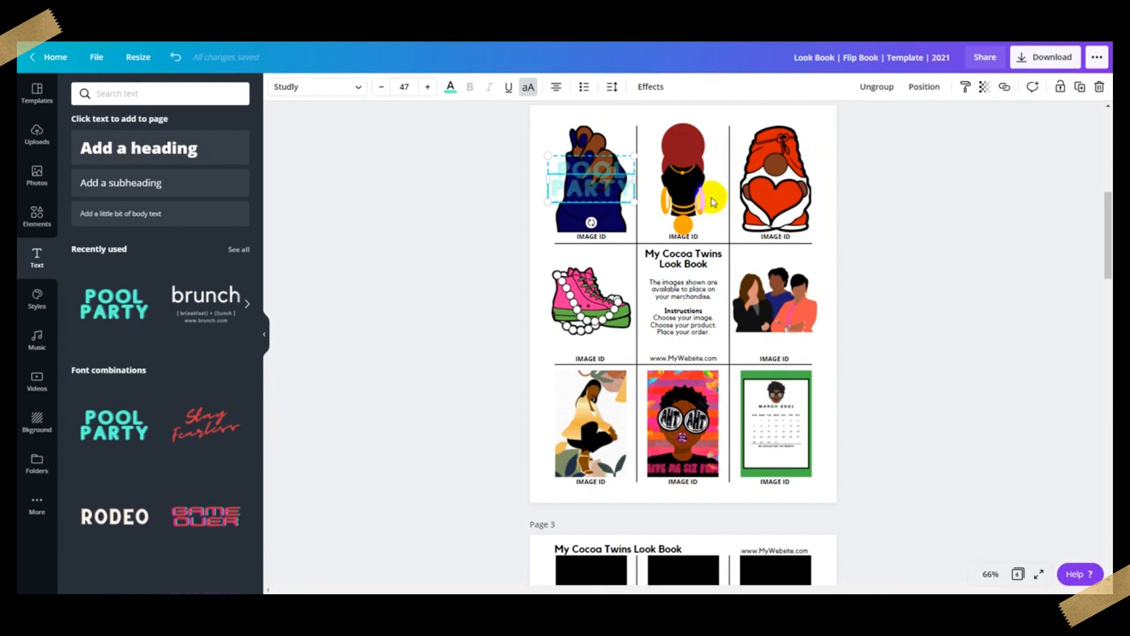
{"action": "left_click_drag", "start_coordinate": [634, 202], "coordinate": [603, 190]}
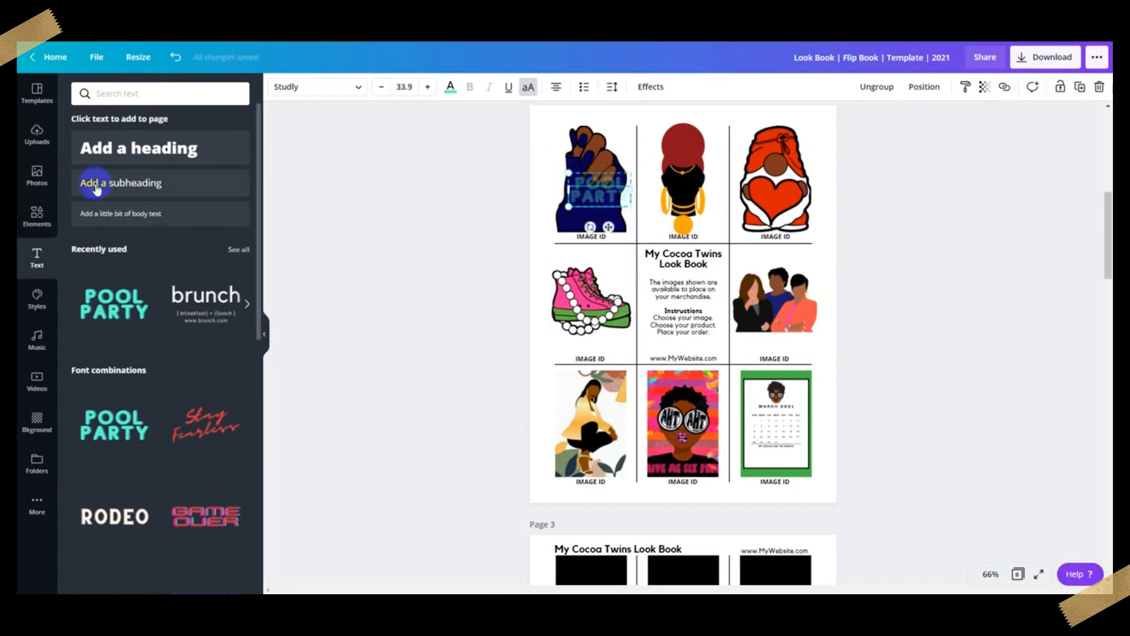
Step: Add a circle shape to page 2, shrink it and place it over the woman with gold hoop earrings
{"action": "left_click", "coordinate": [37, 217]}
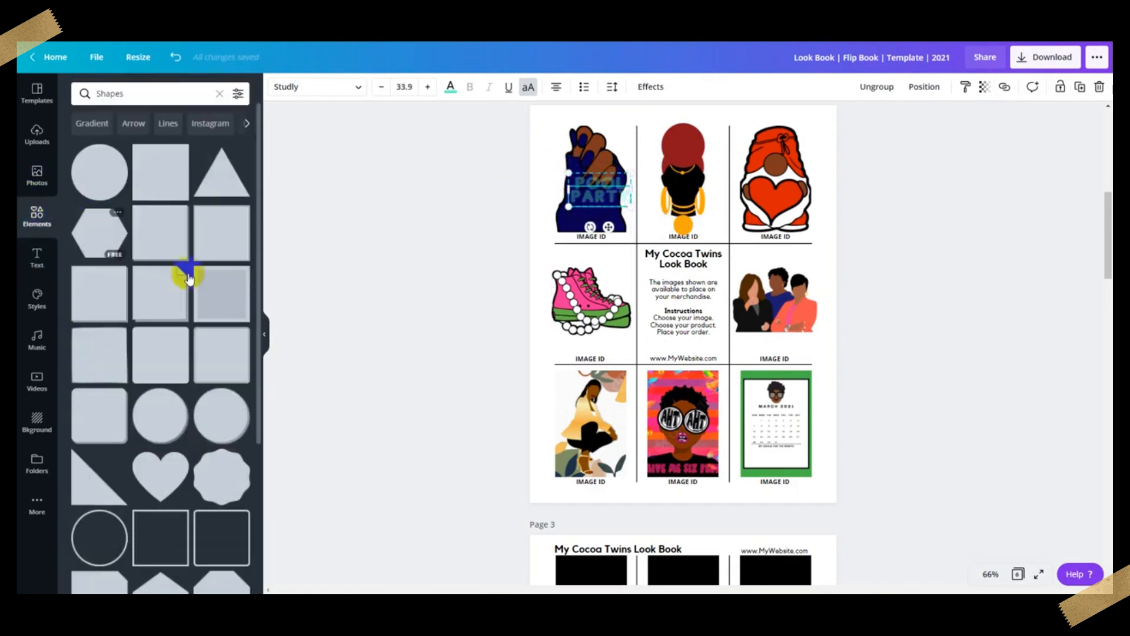
{"action": "left_click", "coordinate": [100, 172]}
{"action": "left_click_drag", "start_coordinate": [767, 389], "coordinate": [646, 266]}
{"action": "left_click_drag", "start_coordinate": [674, 189], "coordinate": [681, 183]}
Step: Set the circle's transparency to 22 and centre the circle and the POOL PARTY text over their images
{"action": "left_click", "coordinate": [986, 87]}
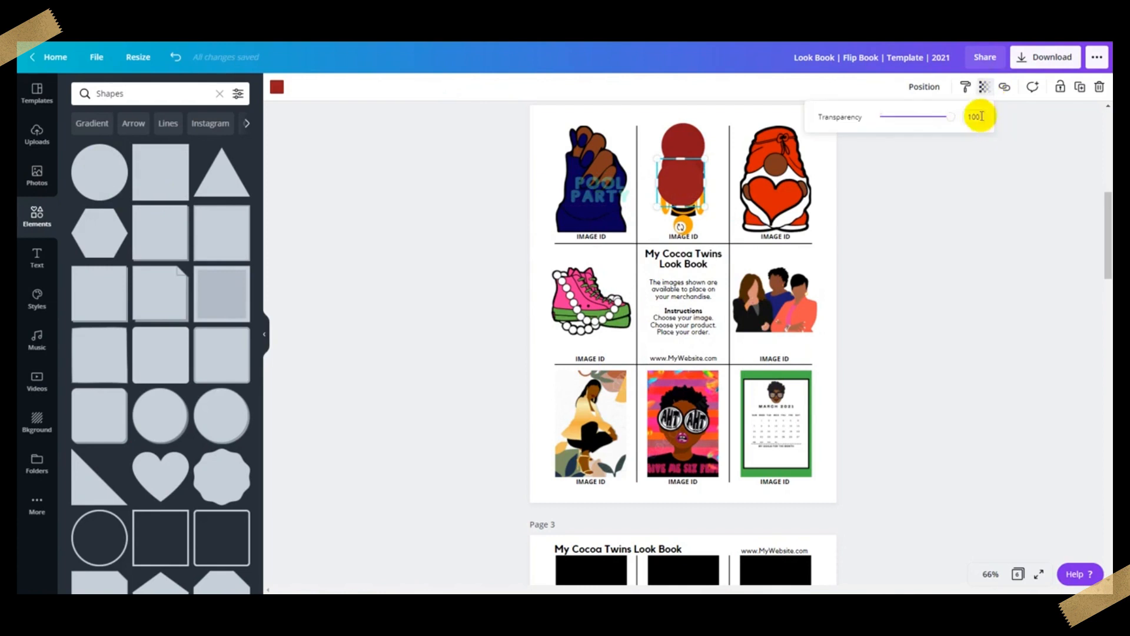
{"action": "type", "text": "25"}
{"action": "key", "text": "Return"}
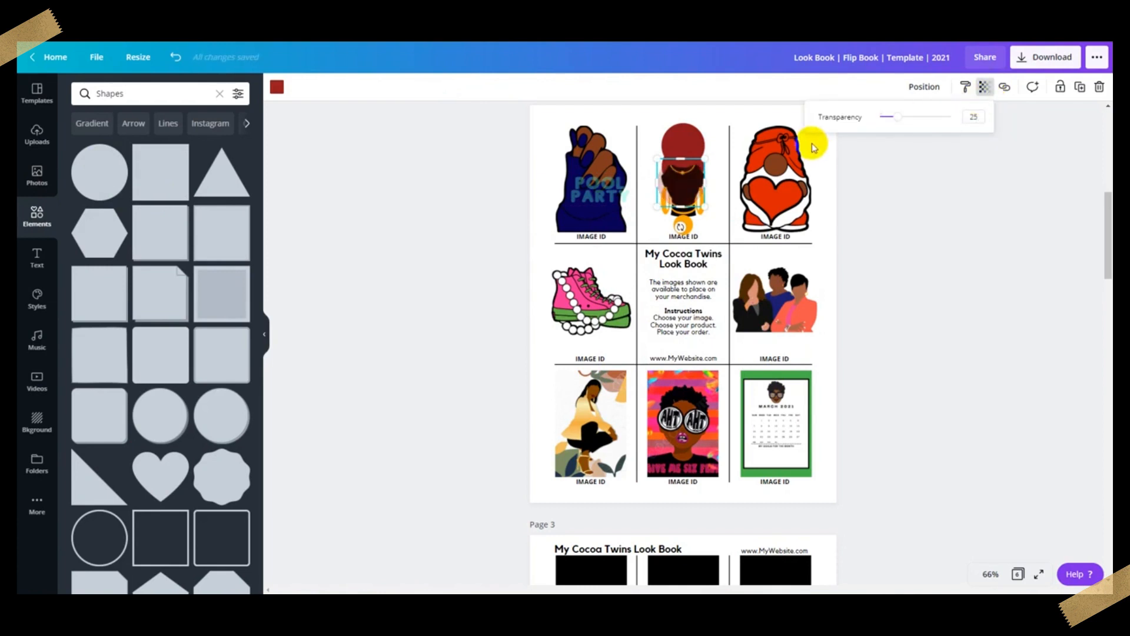
{"action": "mouse_move", "coordinate": [888, 118]}
{"action": "left_mouse_down"}
{"action": "mouse_move", "coordinate": [909, 113]}
{"action": "mouse_move", "coordinate": [895, 116]}
{"action": "left_mouse_up"}
{"action": "left_click", "coordinate": [686, 197]}
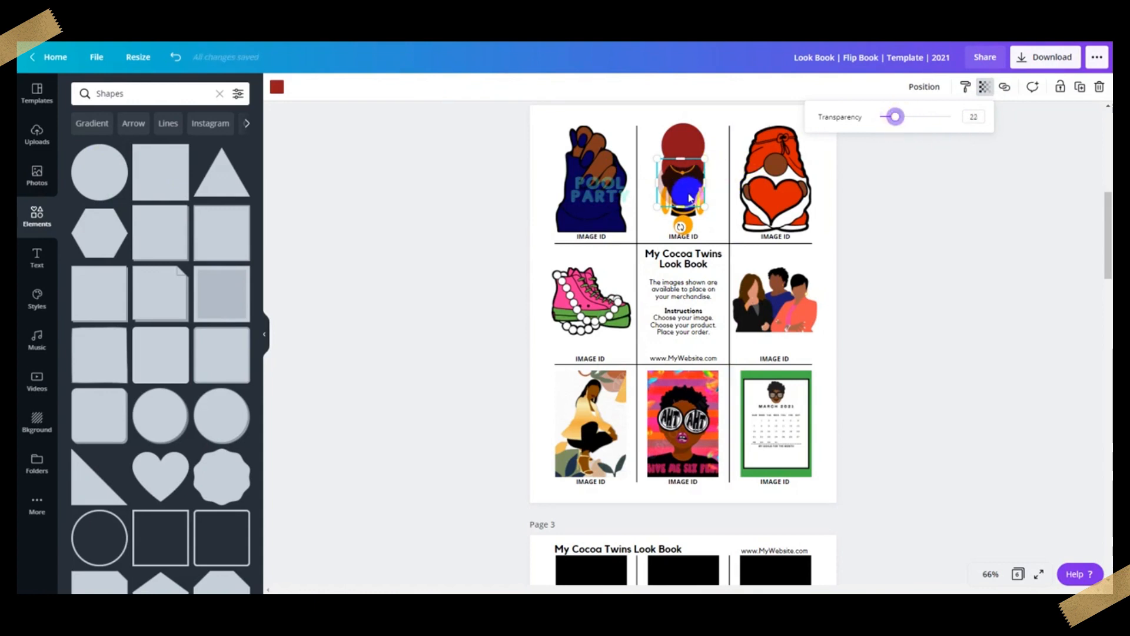
{"action": "left_click_drag", "start_coordinate": [690, 198], "coordinate": [687, 194]}
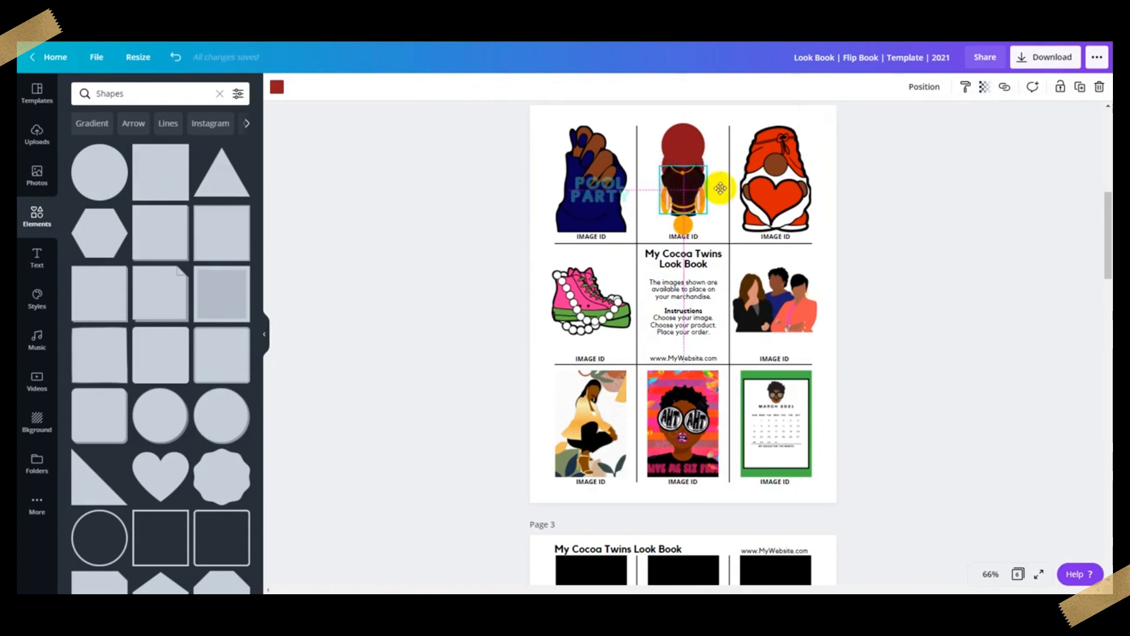
{"action": "left_click", "coordinate": [598, 187]}
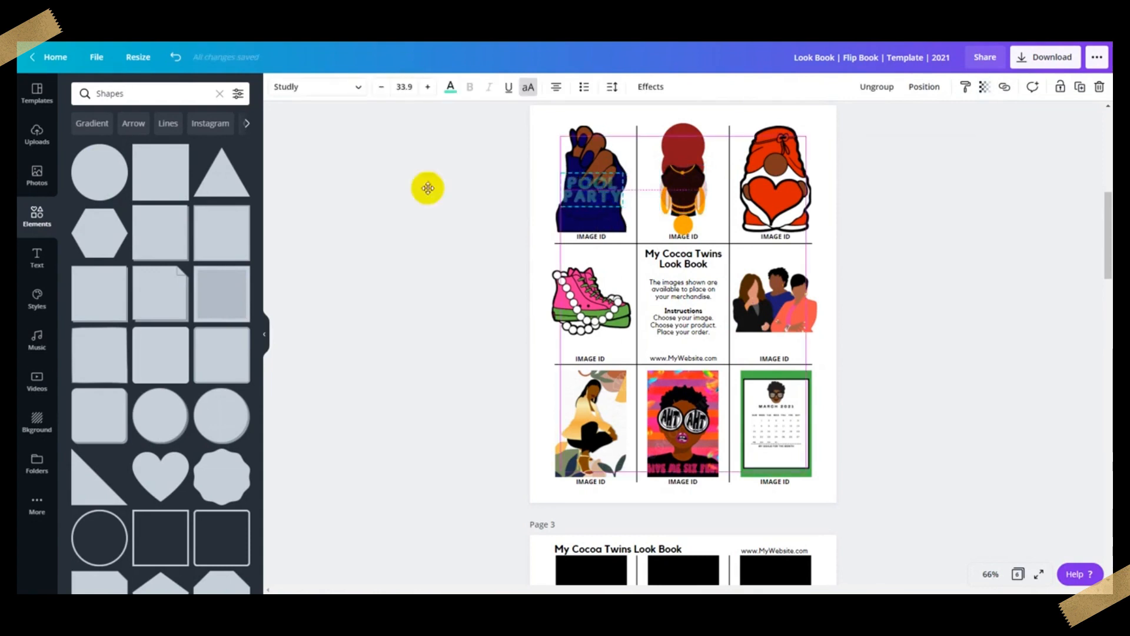
Step: Find the colourful Cocoa Twins picture among the uploaded images and add it to page 2
{"action": "left_click", "coordinate": [37, 133]}
{"action": "scroll", "coordinate": [188, 263], "scroll_direction": "down", "scroll_amount": 3}
{"action": "scroll", "coordinate": [187, 263], "scroll_direction": "up", "scroll_amount": 10}
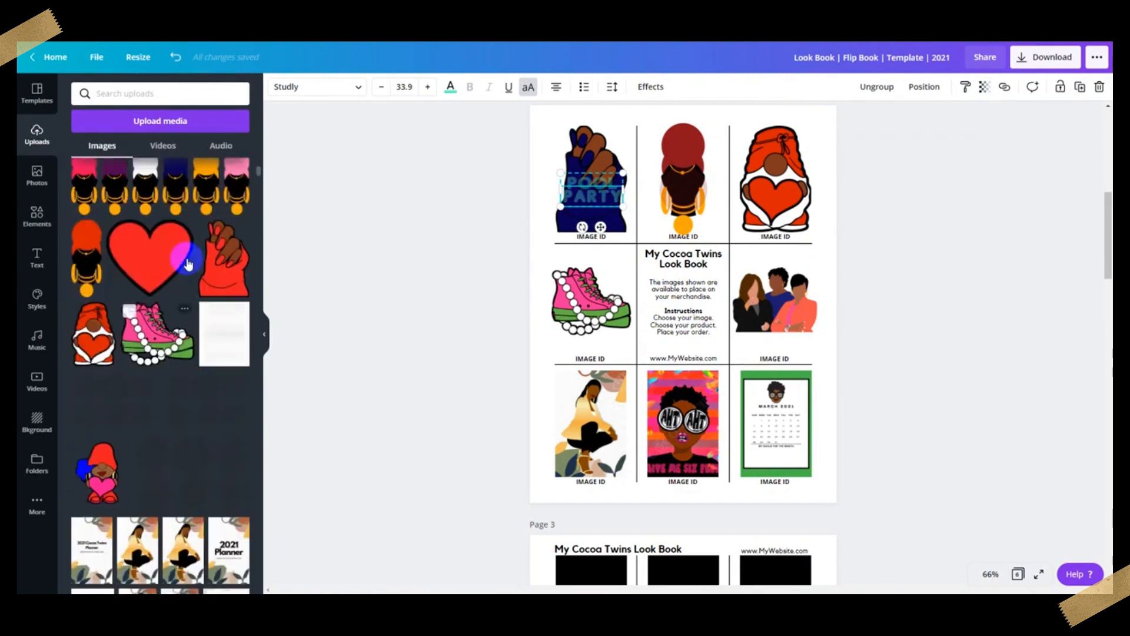
{"action": "scroll", "coordinate": [188, 263], "scroll_direction": "down", "scroll_amount": 3}
{"action": "scroll", "coordinate": [188, 263], "scroll_direction": "down", "scroll_amount": 1}
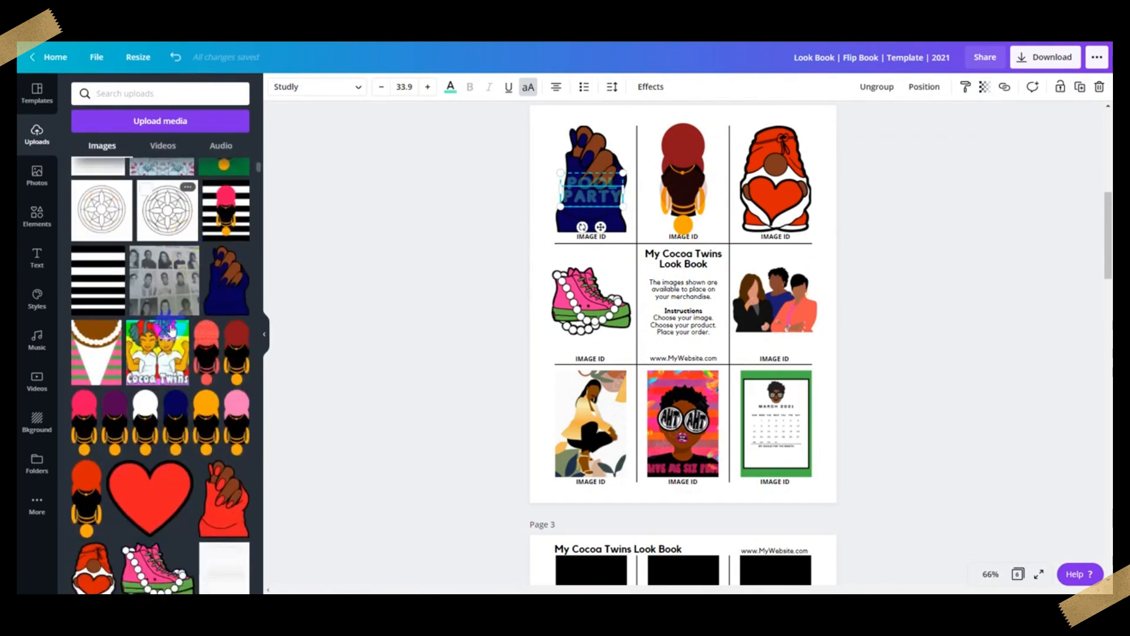
{"action": "left_click", "coordinate": [150, 353]}
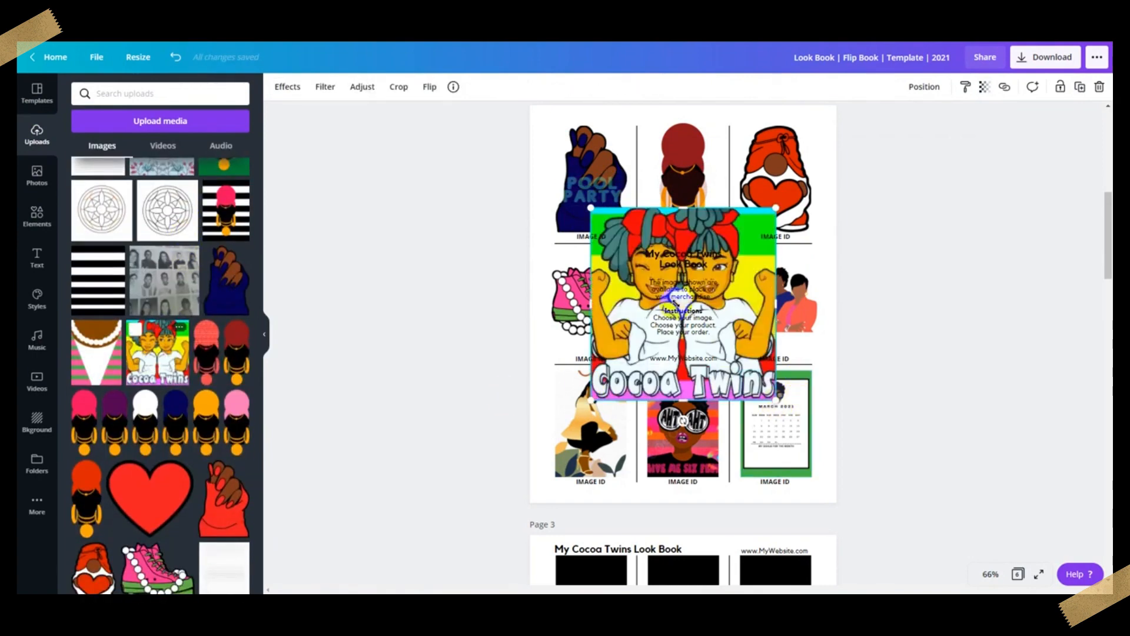
Step: Shrink the Cocoa Twins picture to a small logo and place it at the red gnome's lower-right corner
{"action": "left_click_drag", "start_coordinate": [775, 402], "coordinate": [647, 266]}
{"action": "left_click_drag", "start_coordinate": [626, 227], "coordinate": [775, 176]}
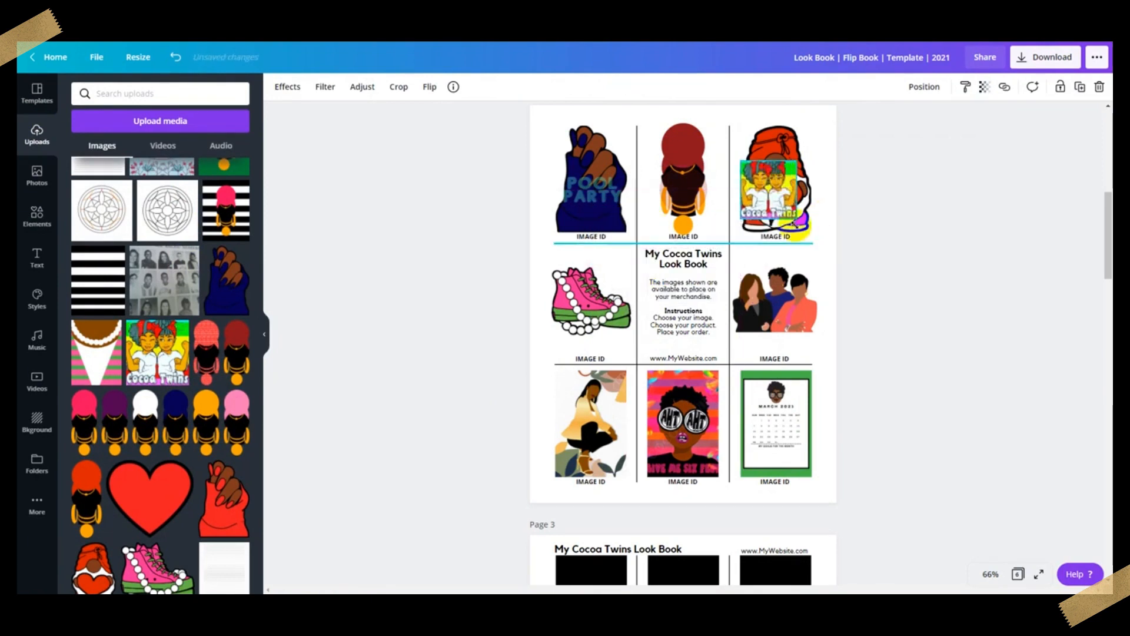
{"action": "mouse_move", "coordinate": [798, 219]}
{"action": "left_mouse_down"}
{"action": "mouse_move", "coordinate": [769, 189]}
{"action": "mouse_move", "coordinate": [804, 219]}
{"action": "left_mouse_up"}
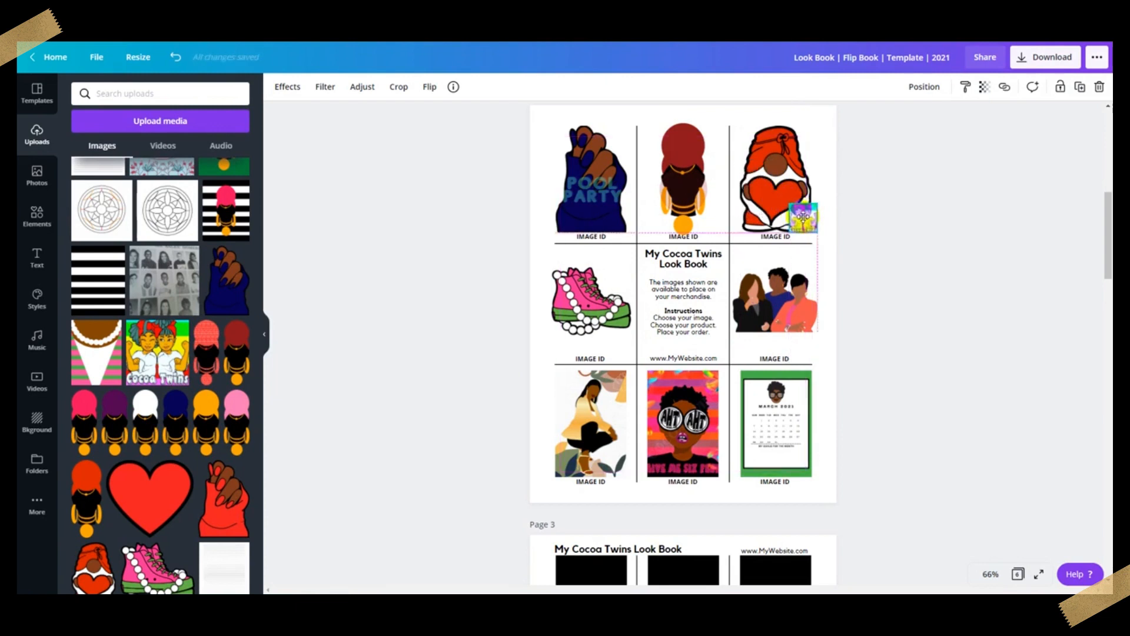
Step: Set the Cocoa Twins logo's transparency to 25
{"action": "left_click", "coordinate": [983, 87]}
{"action": "left_click", "coordinate": [965, 117]}
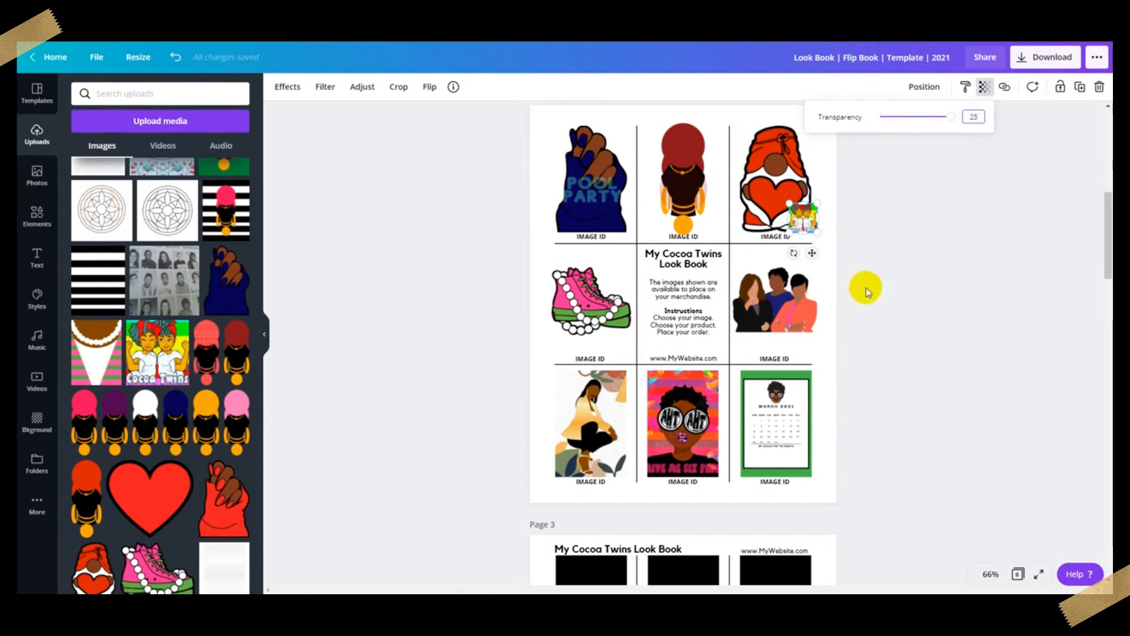
{"action": "left_click", "coordinate": [888, 272]}
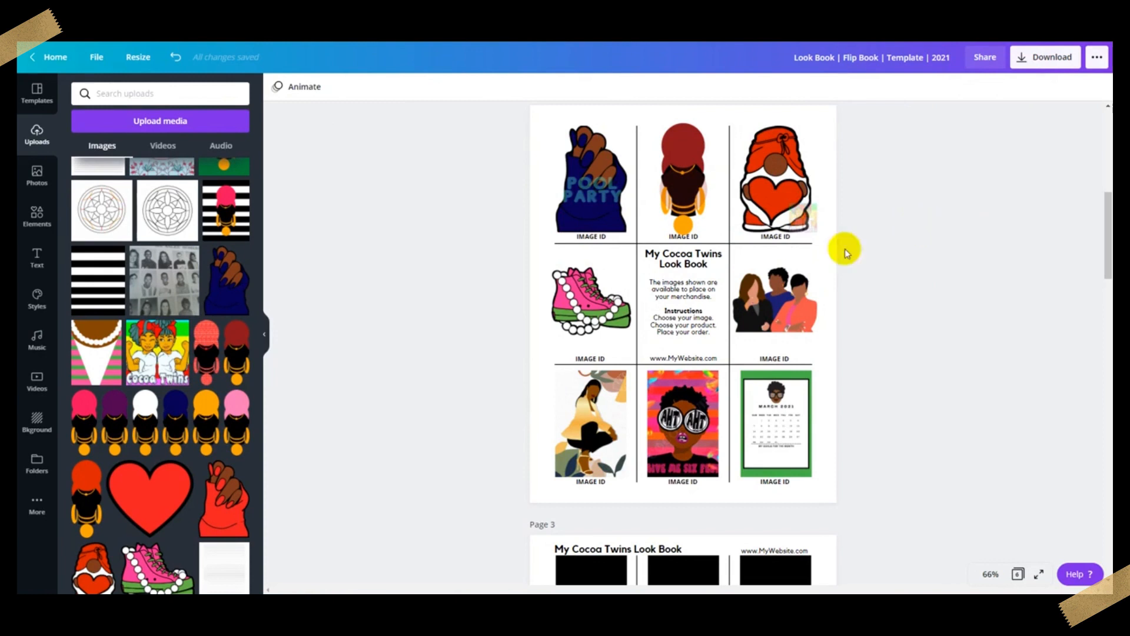
{"action": "left_click", "coordinate": [687, 192]}
{"action": "left_click", "coordinate": [604, 196]}
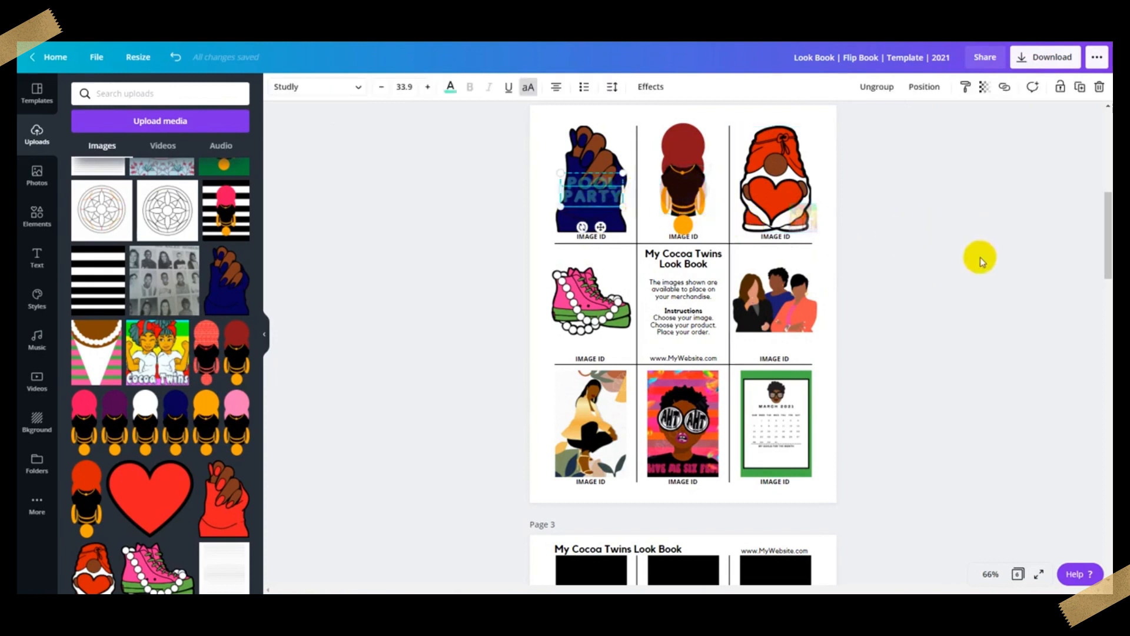
{"action": "left_click", "coordinate": [804, 217]}
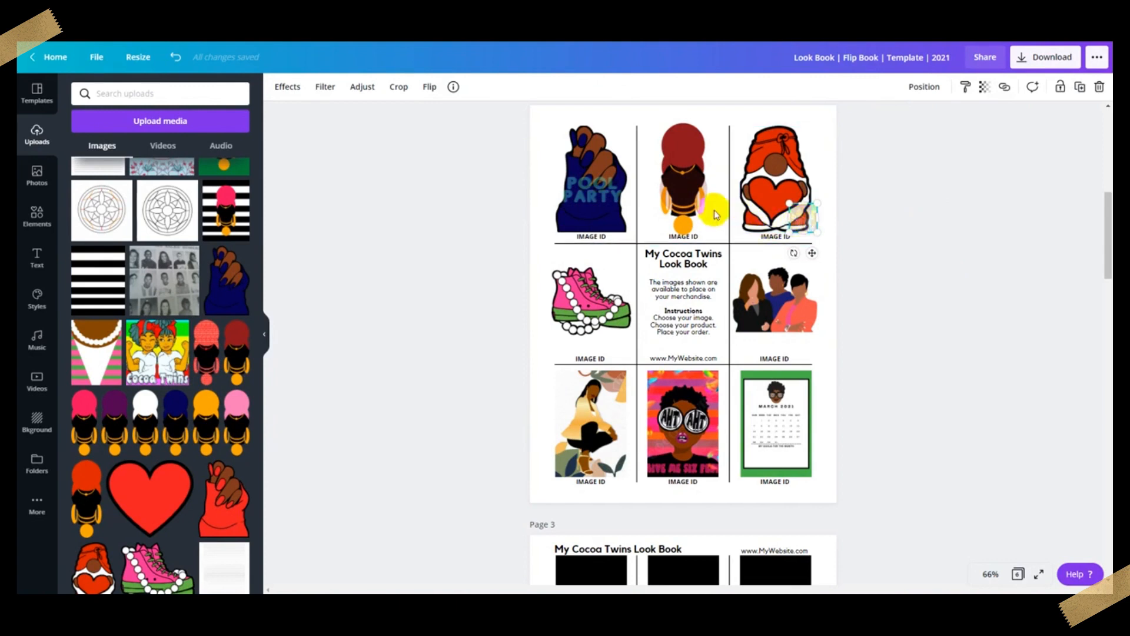
{"action": "left_click", "coordinate": [695, 198]}
{"action": "left_click", "coordinate": [624, 192]}
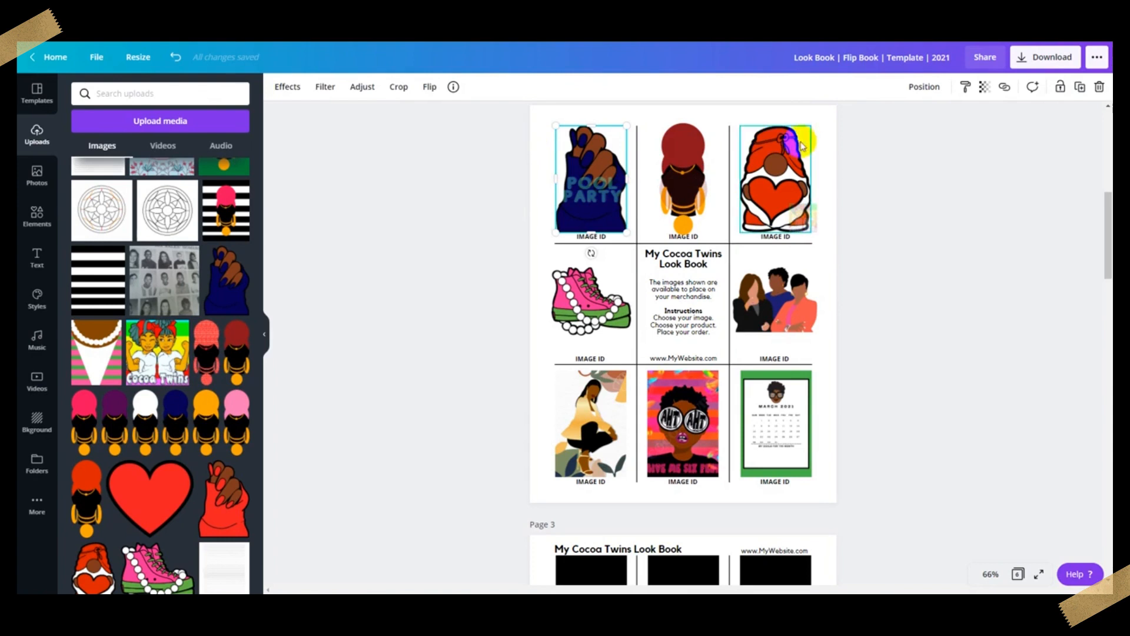
Step: Open the download settings and set the file type to JPG with a quality of 49
{"action": "left_click", "coordinate": [1046, 55]}
{"action": "left_click", "coordinate": [1088, 142]}
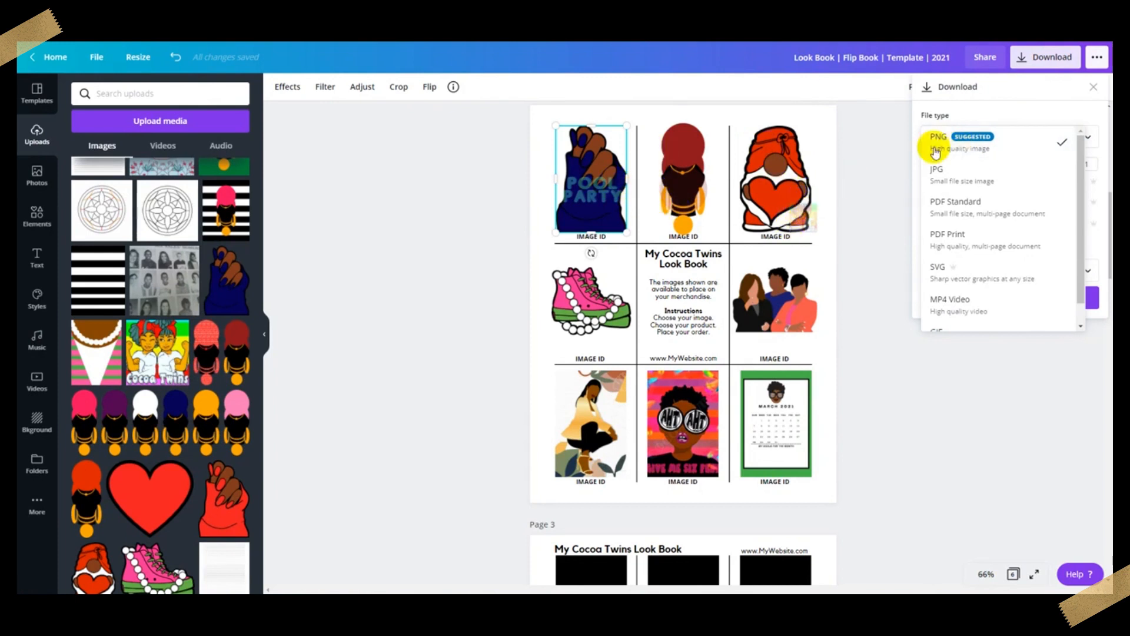
{"action": "left_click", "coordinate": [977, 184]}
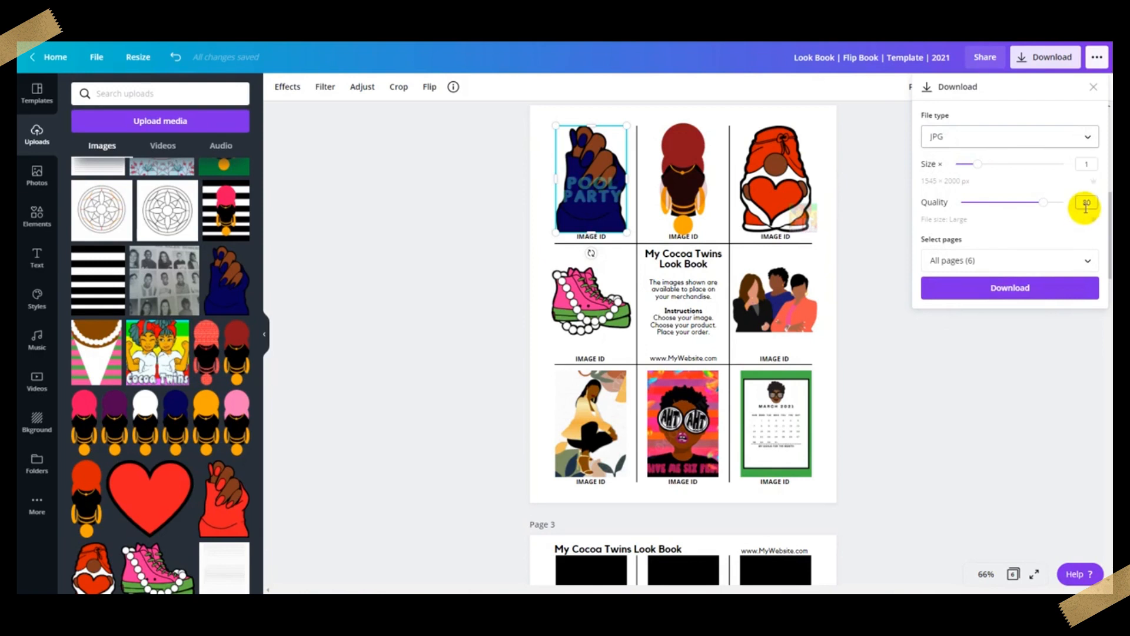
{"action": "left_click", "coordinate": [1088, 136]}
{"action": "left_click", "coordinate": [948, 105]}
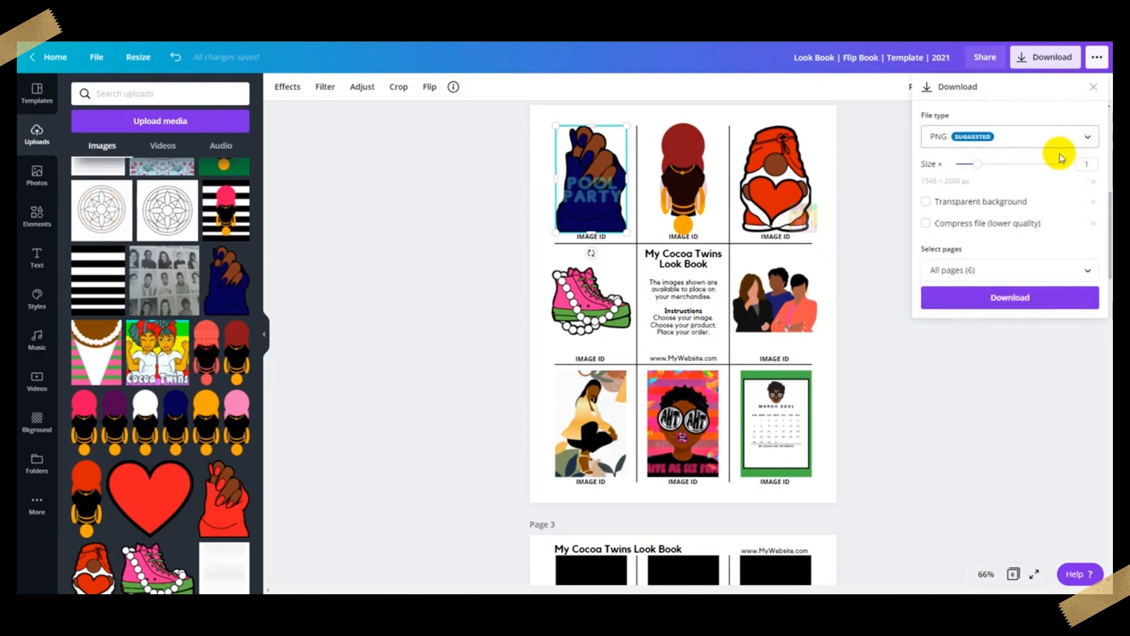
{"action": "left_click", "coordinate": [1089, 143]}
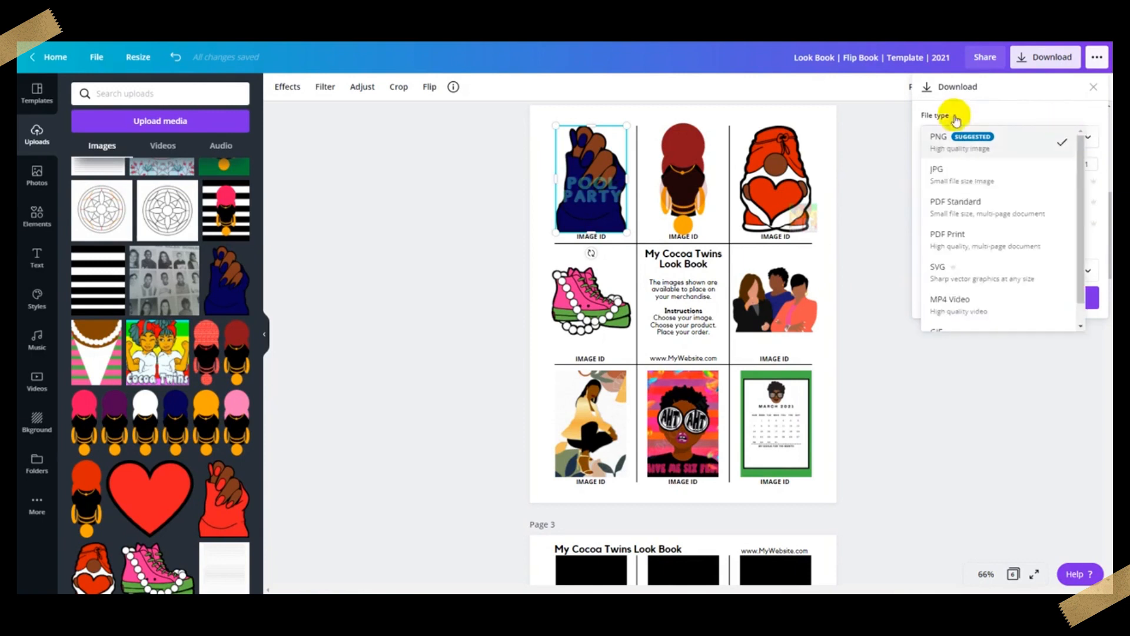
{"action": "left_click", "coordinate": [983, 178]}
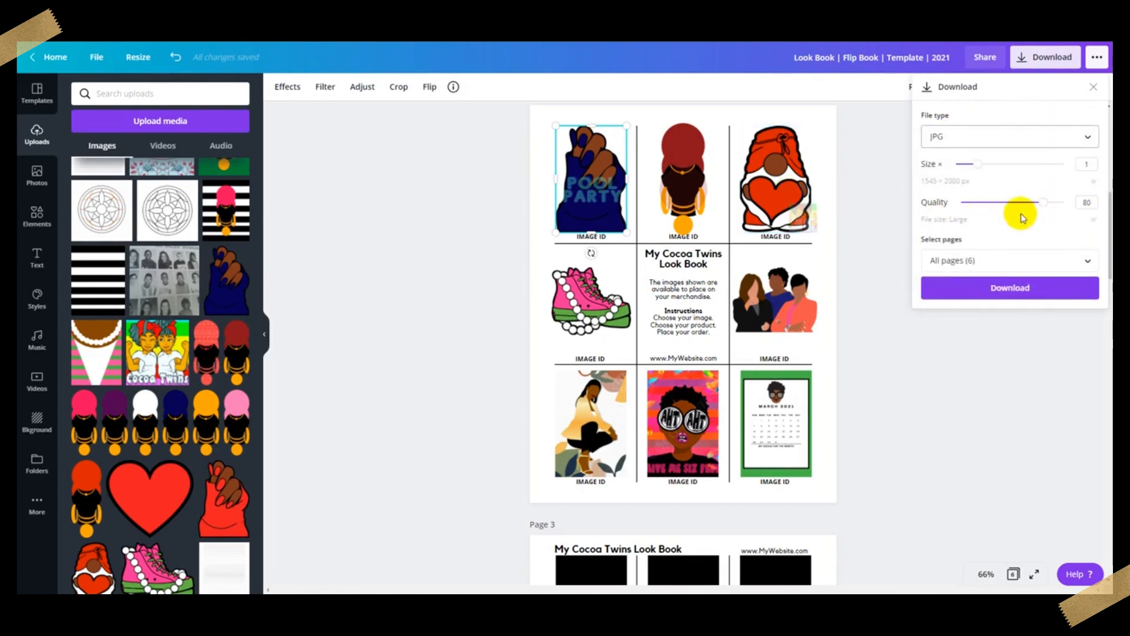
{"action": "left_click_drag", "start_coordinate": [1045, 206], "coordinate": [1011, 217]}
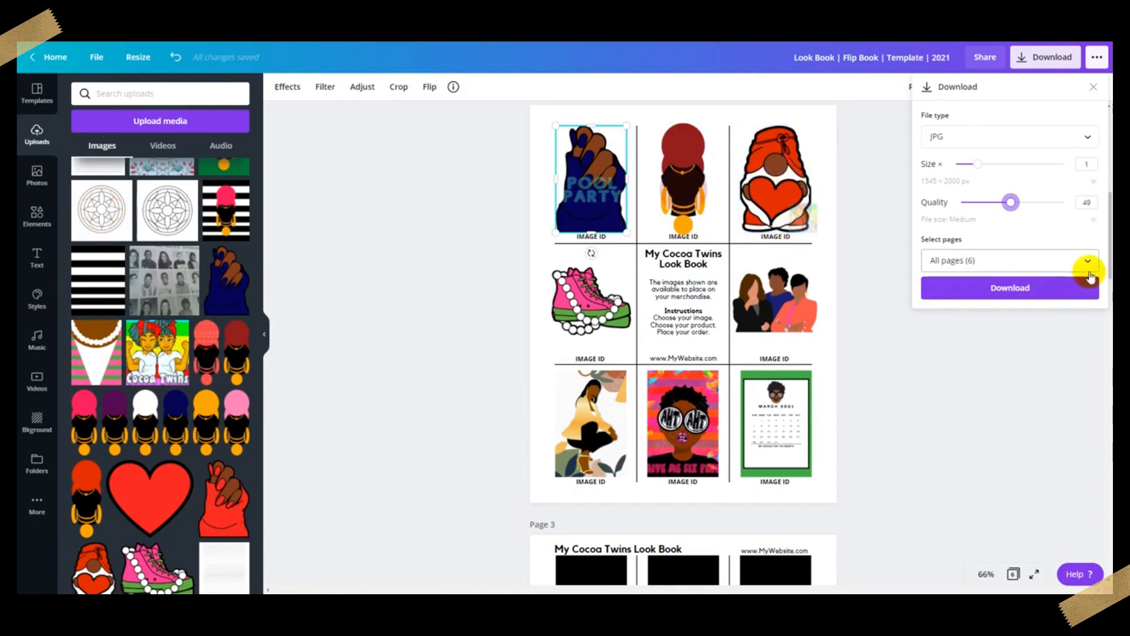
Step: Try limiting the JPG download to page 1, and set the page selection back to all pages (1–6)
{"action": "left_click", "coordinate": [1031, 259]}
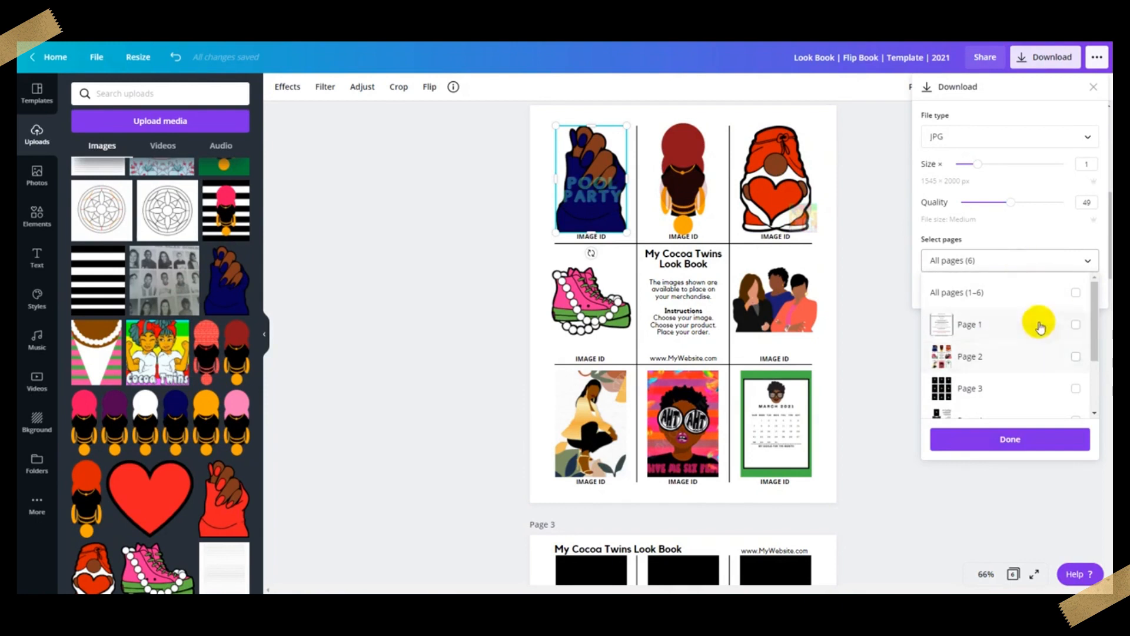
{"action": "left_click", "coordinate": [1074, 291]}
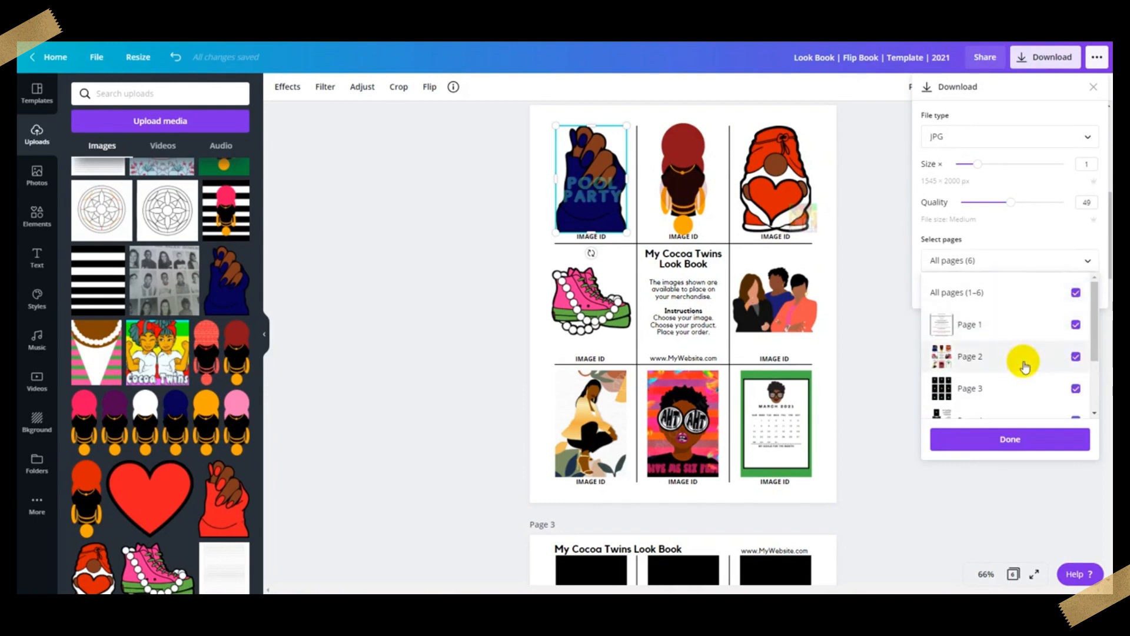
{"action": "scroll", "coordinate": [1024, 366], "scroll_direction": "down", "scroll_amount": 3}
{"action": "scroll", "coordinate": [1026, 366], "scroll_direction": "up", "scroll_amount": 3}
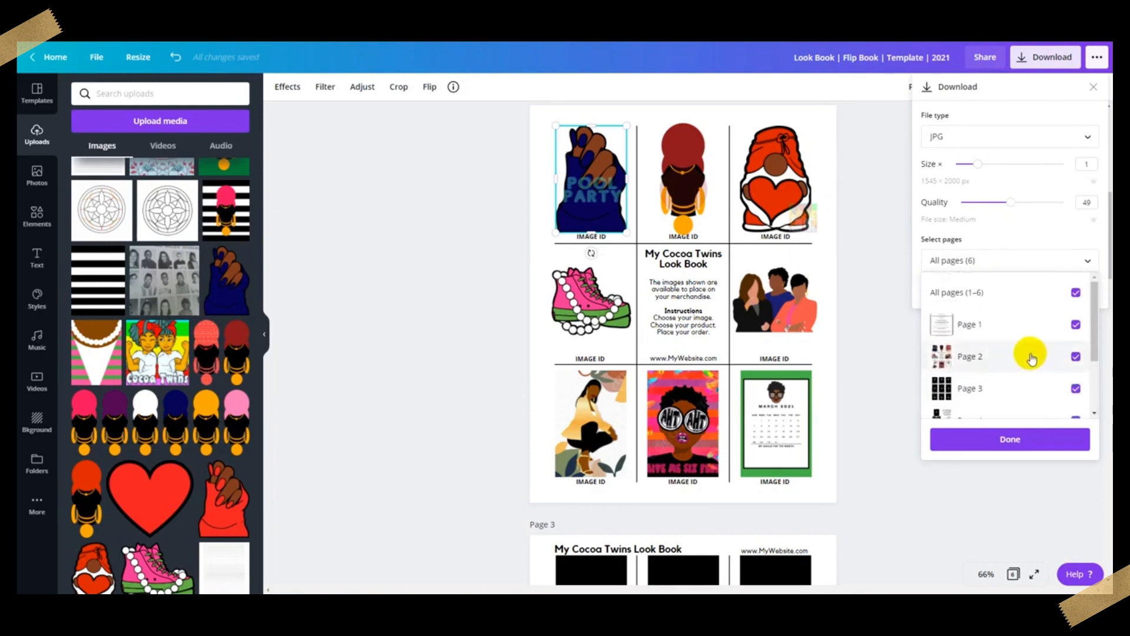
{"action": "left_click", "coordinate": [1077, 293]}
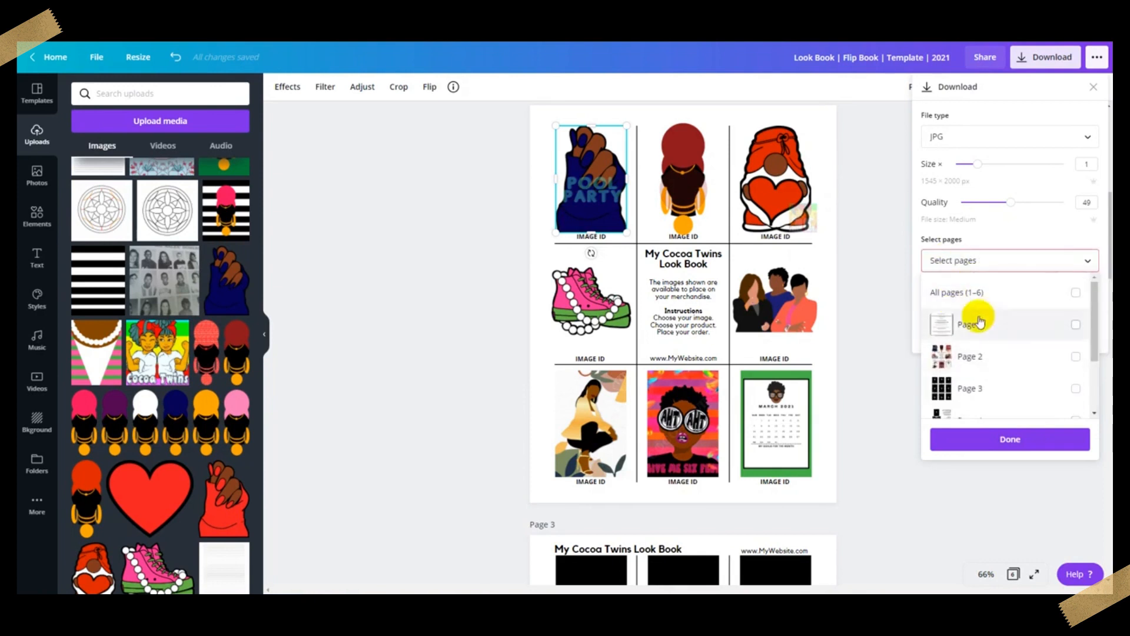
{"action": "left_click", "coordinate": [1075, 324]}
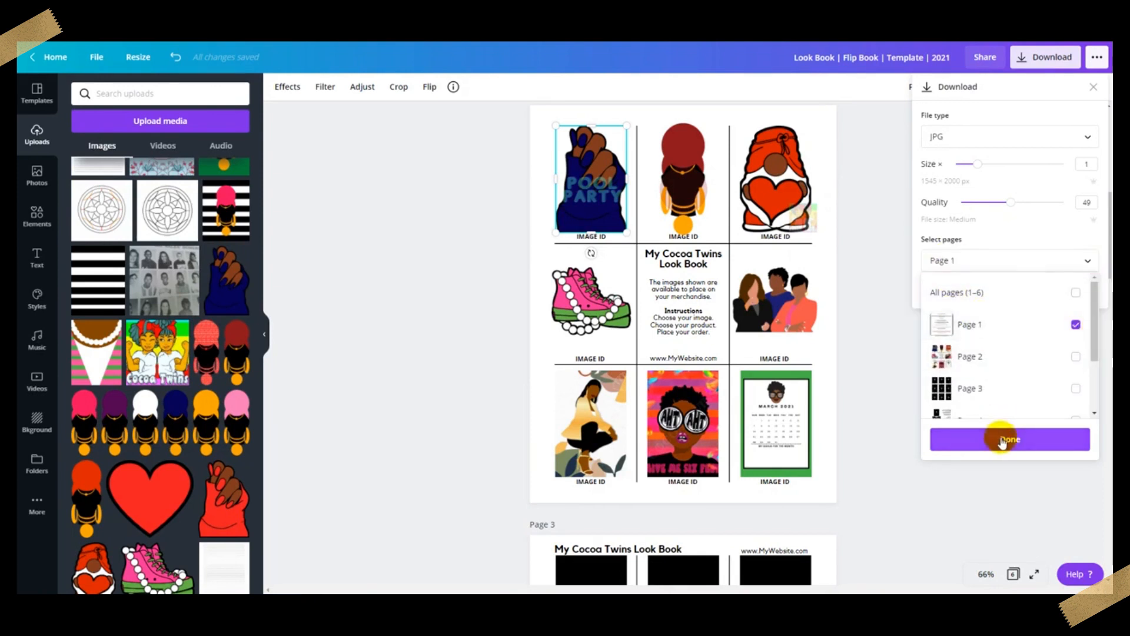
{"action": "left_click", "coordinate": [1076, 293]}
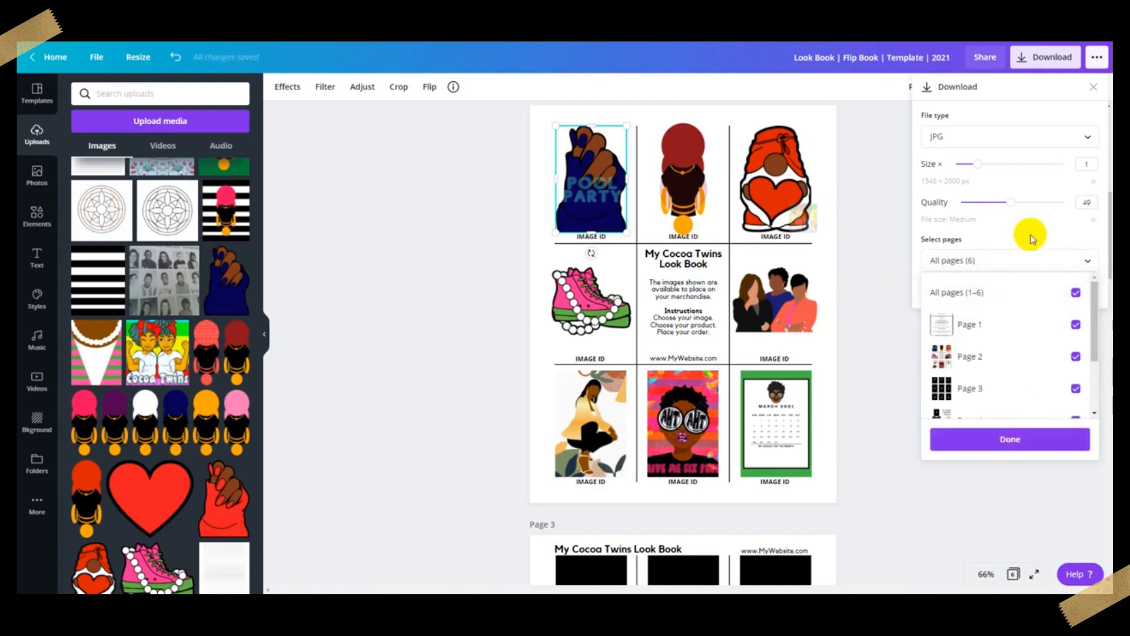
{"action": "left_click", "coordinate": [1024, 235]}
Step: Try PDF Standard as the download file type, and switch it to PDF Print
{"action": "left_click", "coordinate": [1059, 136]}
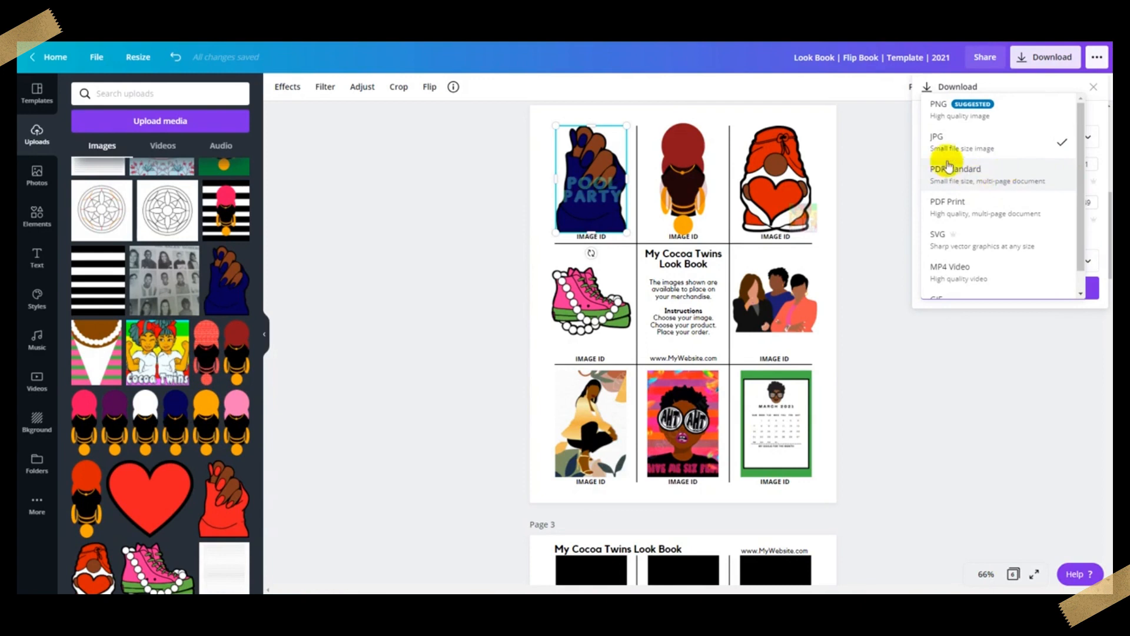
{"action": "left_click", "coordinate": [971, 144]}
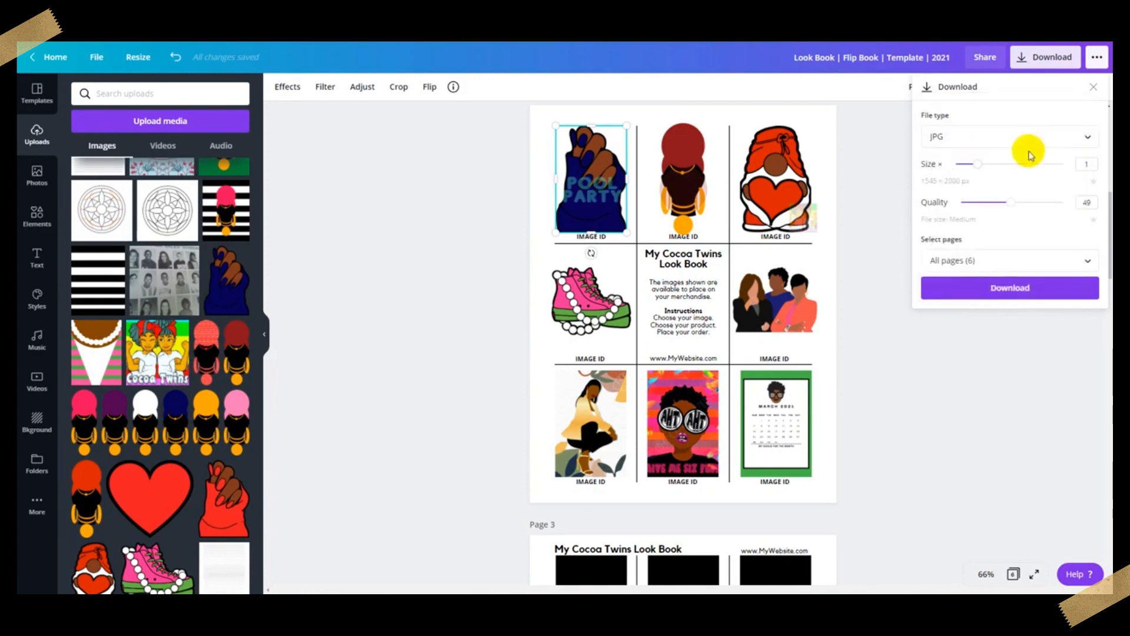
{"action": "left_click", "coordinate": [1001, 139]}
{"action": "left_click", "coordinate": [1020, 189]}
{"action": "left_click", "coordinate": [1019, 139]}
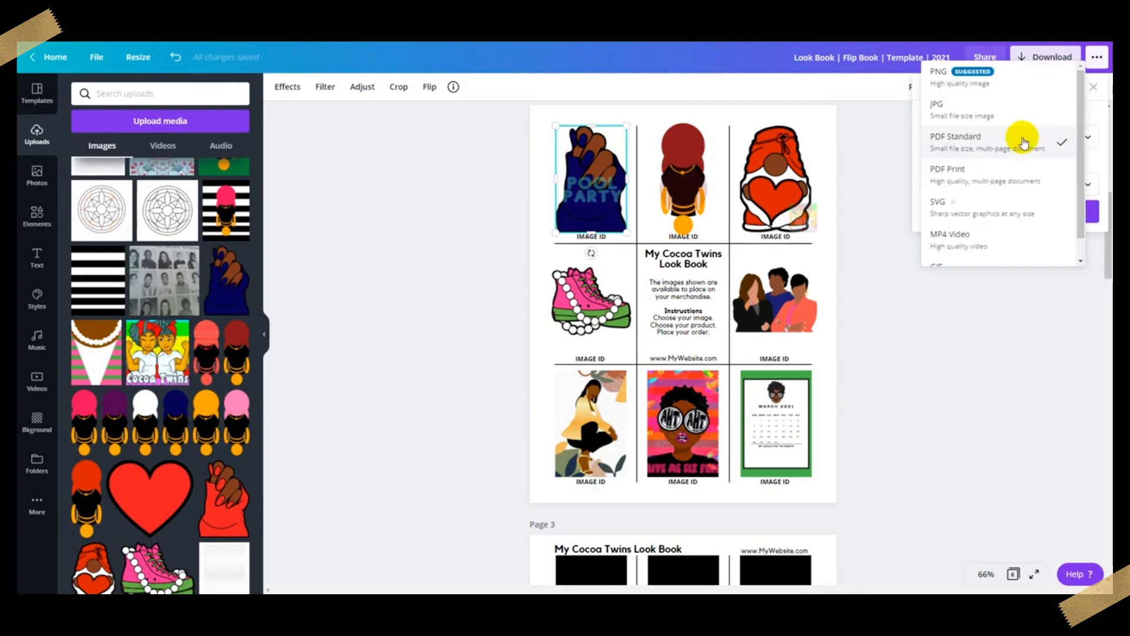
{"action": "left_click", "coordinate": [981, 178]}
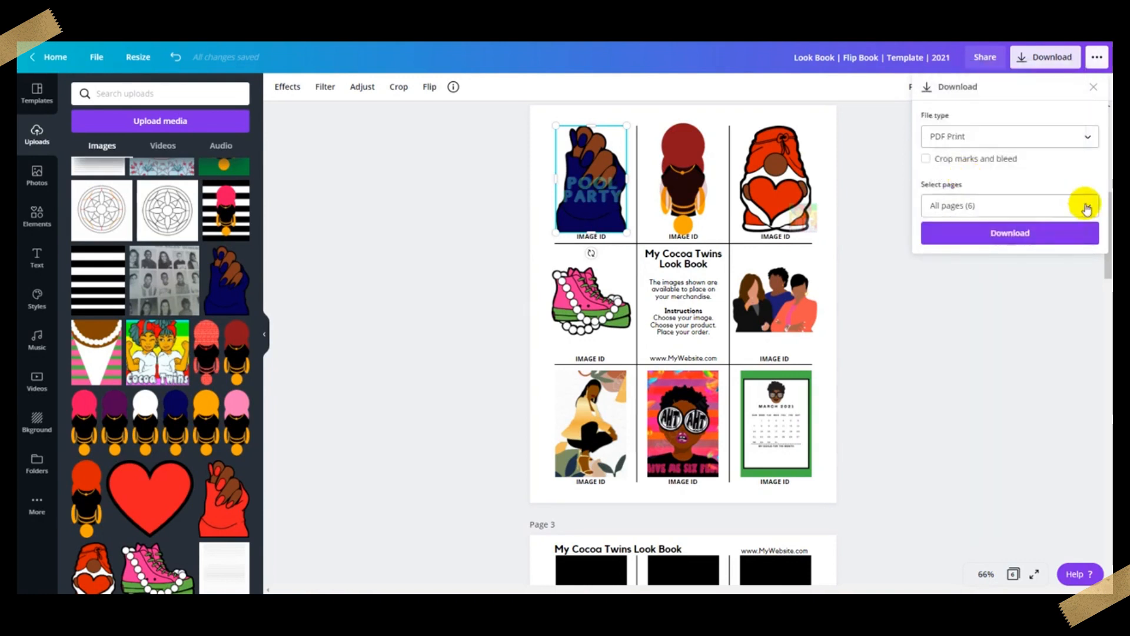
Step: Review the page selection for the PDF Print download and deselect all pages
{"action": "left_click", "coordinate": [1084, 210]}
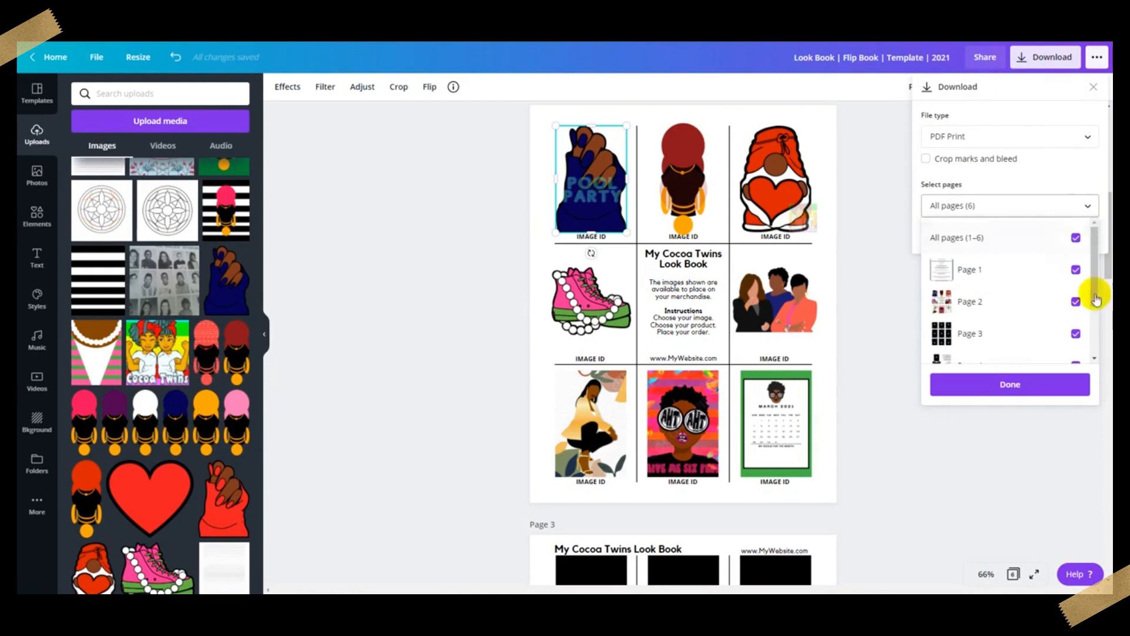
{"action": "left_click", "coordinate": [1043, 174]}
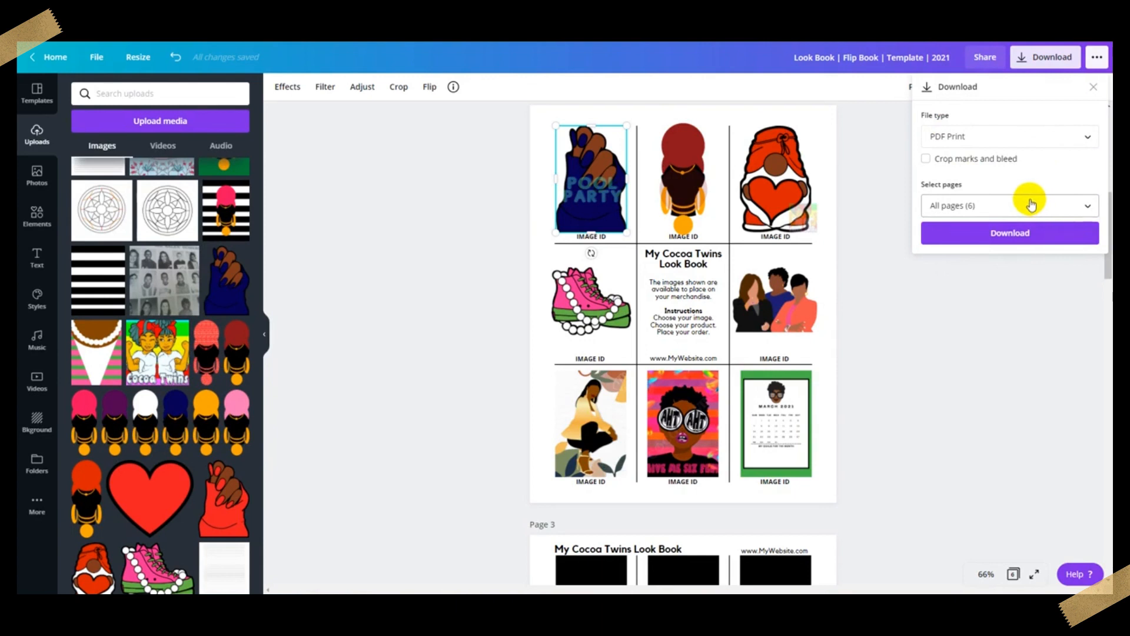
{"action": "left_click", "coordinate": [1076, 207]}
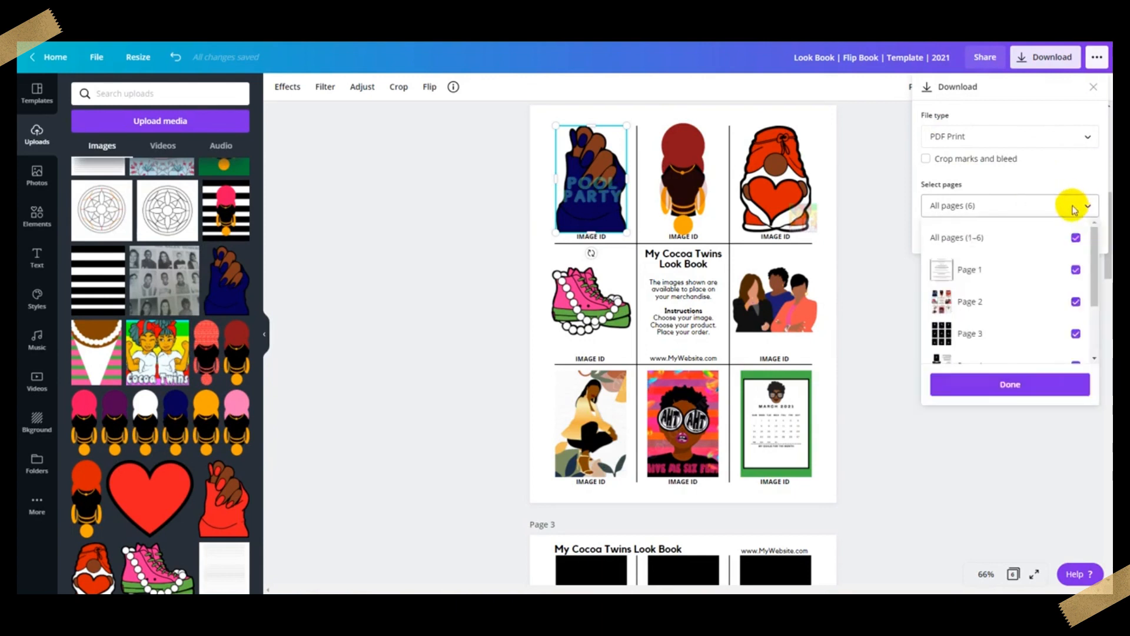
{"action": "left_click", "coordinate": [1076, 238]}
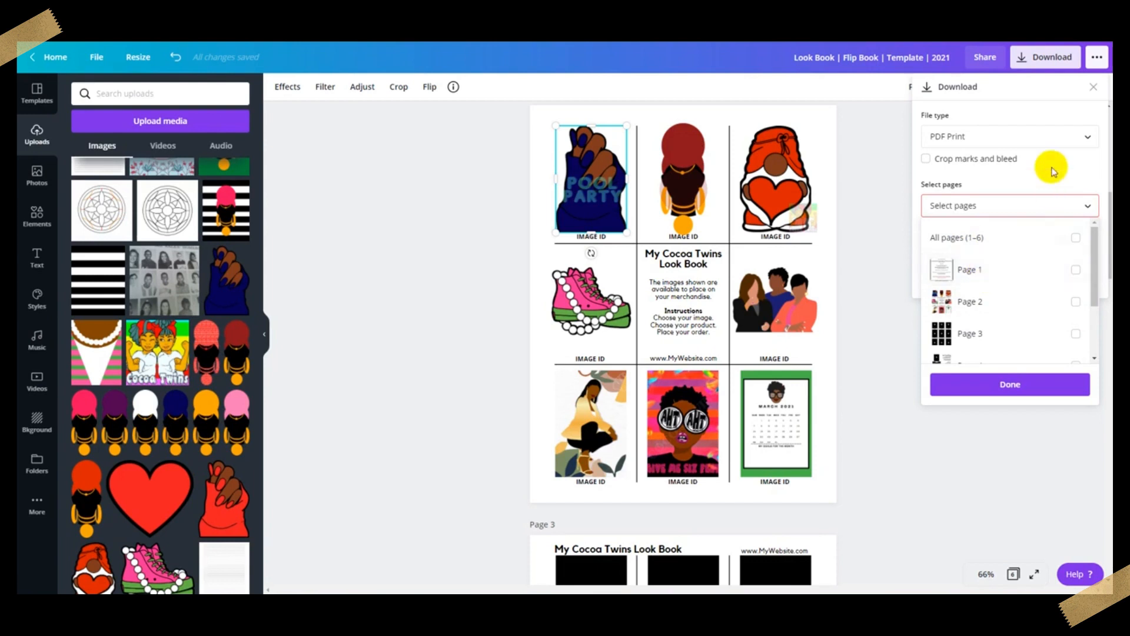
{"action": "left_click", "coordinate": [1048, 163]}
{"action": "left_click", "coordinate": [1034, 162]}
Step: Switch the download file type to MP4 Video and look through its list of selectable pages
{"action": "left_click", "coordinate": [1044, 142]}
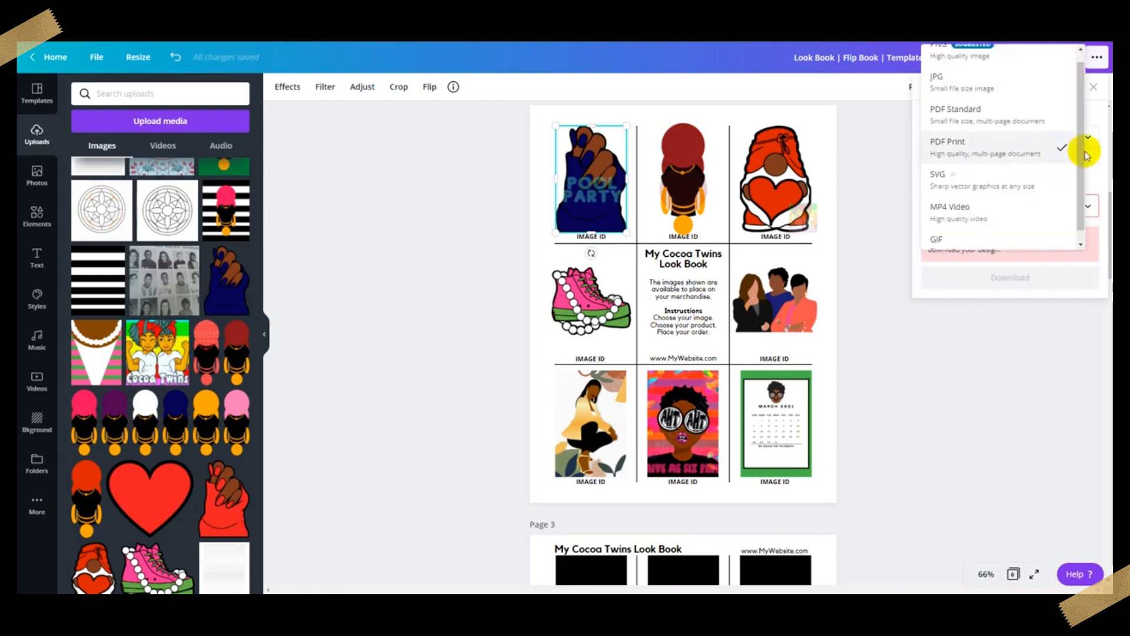
{"action": "scroll", "coordinate": [995, 188], "scroll_direction": "down", "scroll_amount": 1}
{"action": "left_click", "coordinate": [983, 194]}
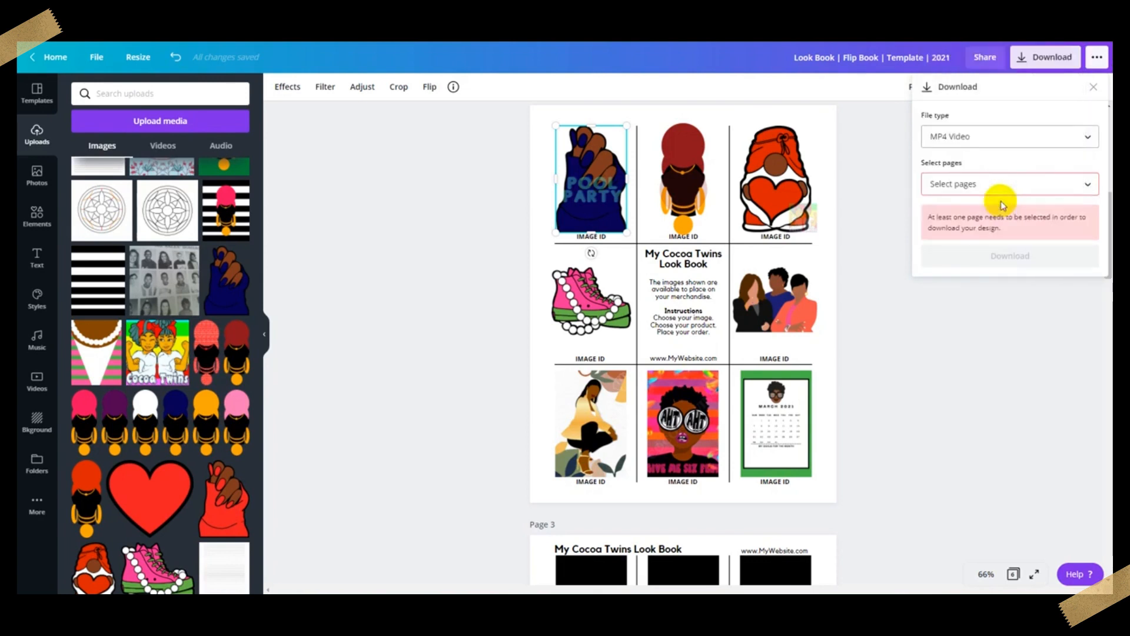
{"action": "left_click", "coordinate": [1068, 184]}
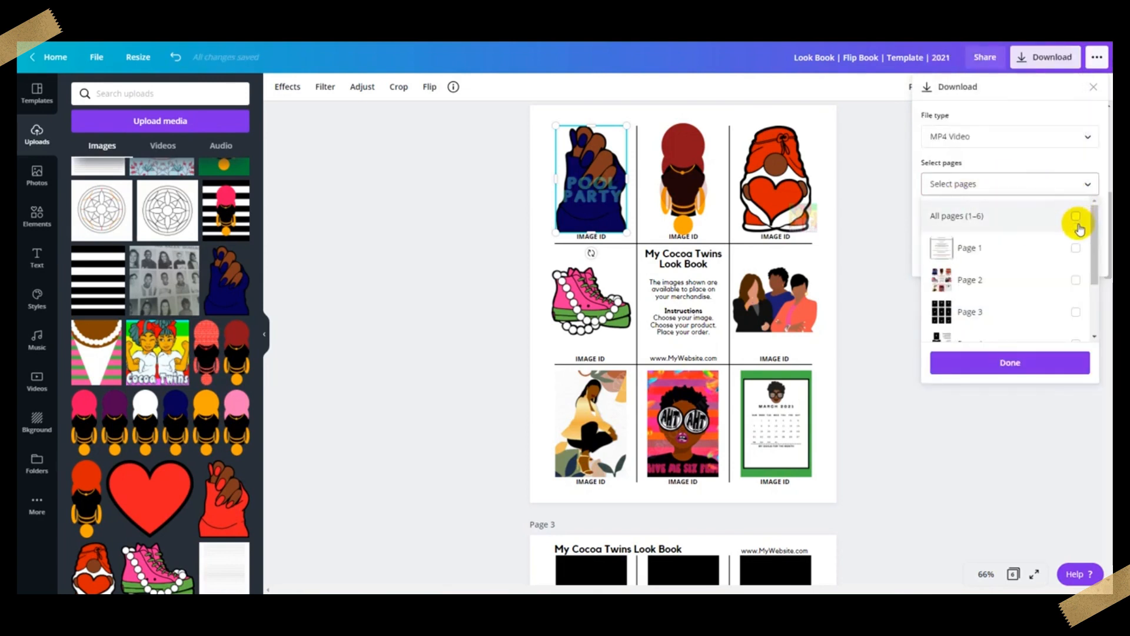
{"action": "scroll", "coordinate": [1074, 294], "scroll_direction": "down", "scroll_amount": 2}
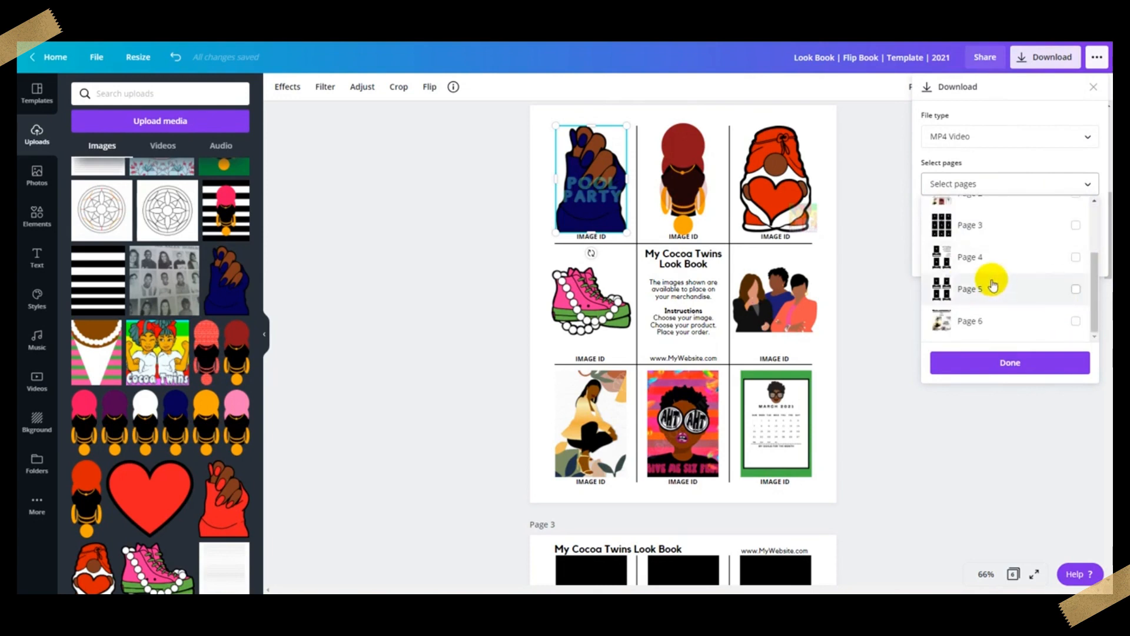
{"action": "scroll", "coordinate": [1033, 276], "scroll_direction": "up", "scroll_amount": 2}
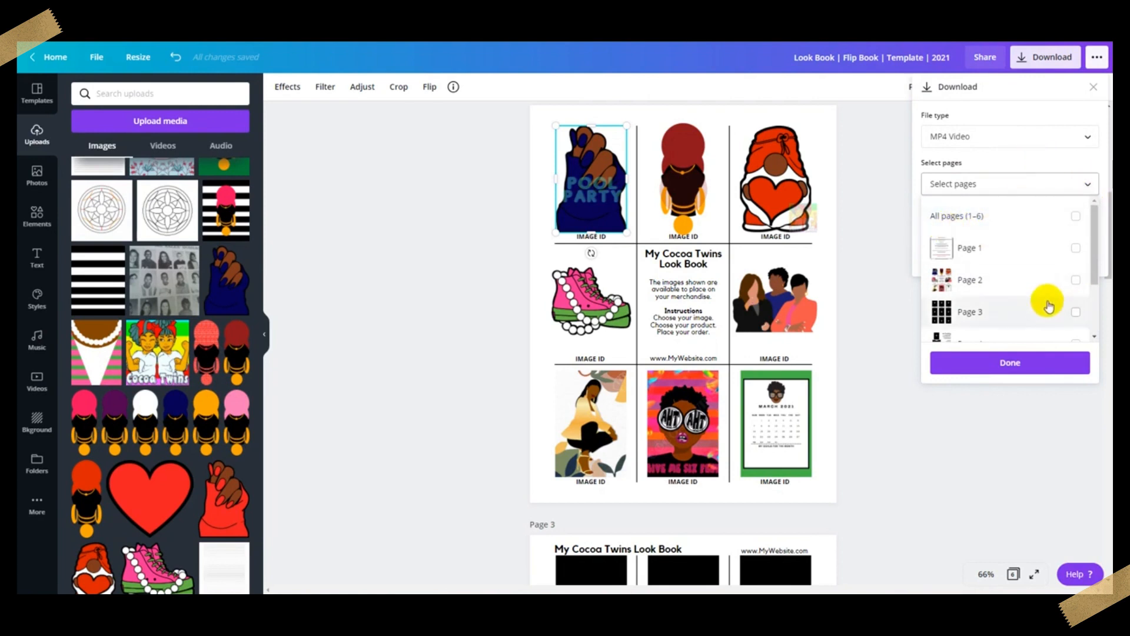
{"action": "left_click", "coordinate": [1004, 168]}
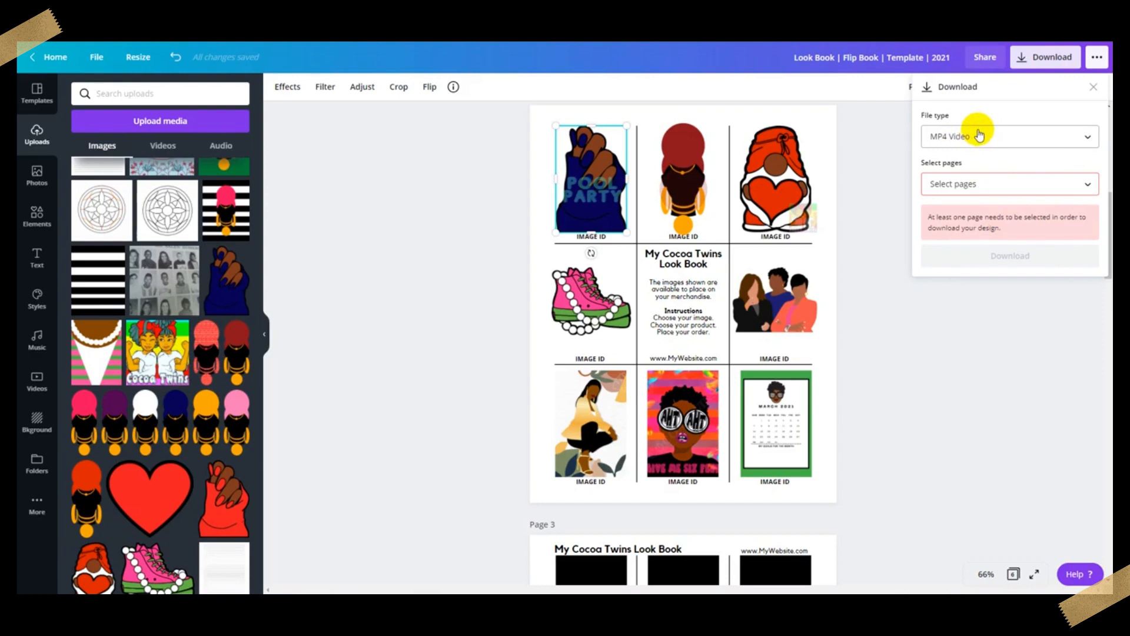
{"action": "left_click", "coordinate": [1078, 183]}
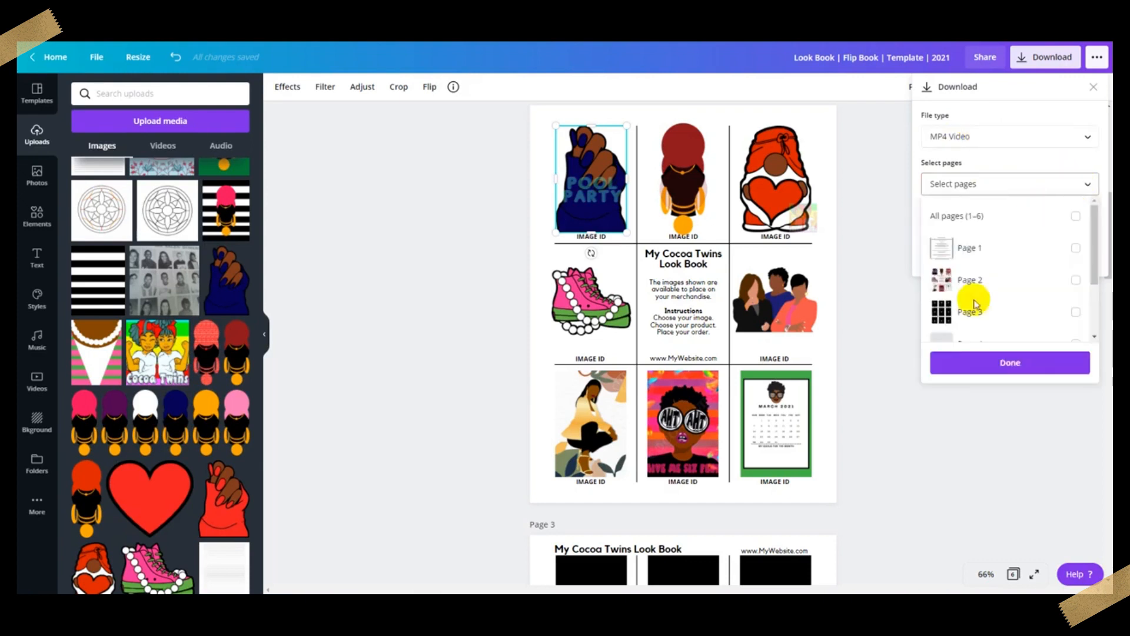
Step: Switch the download file type to GIF and close the download settings without downloading
{"action": "left_click", "coordinate": [1027, 141]}
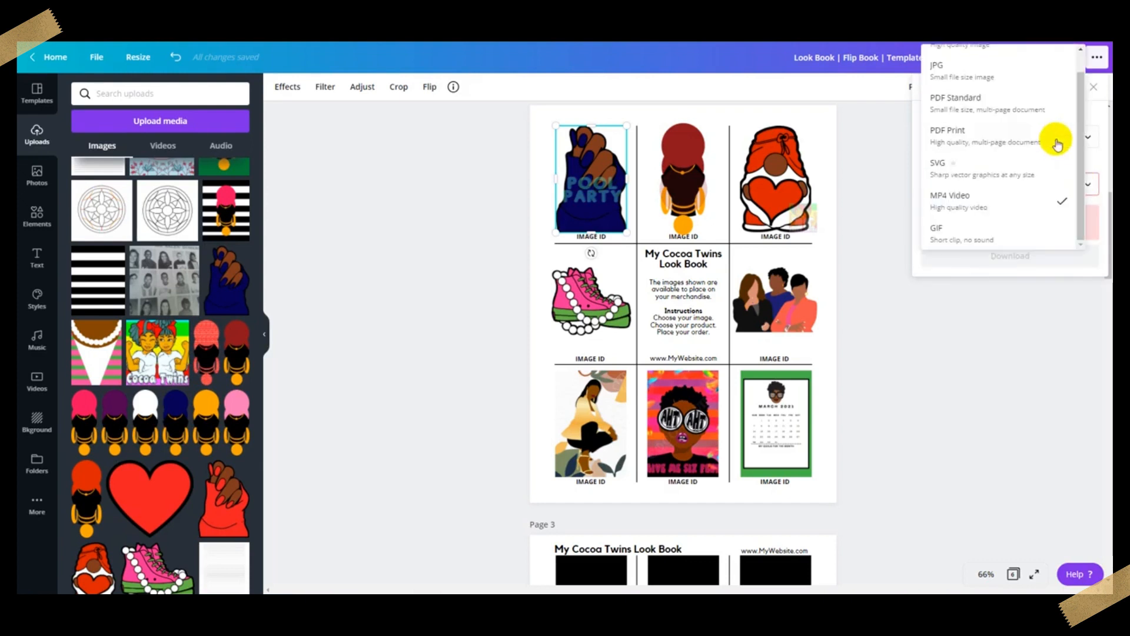
{"action": "left_click", "coordinate": [1008, 241]}
{"action": "left_click", "coordinate": [1070, 184]}
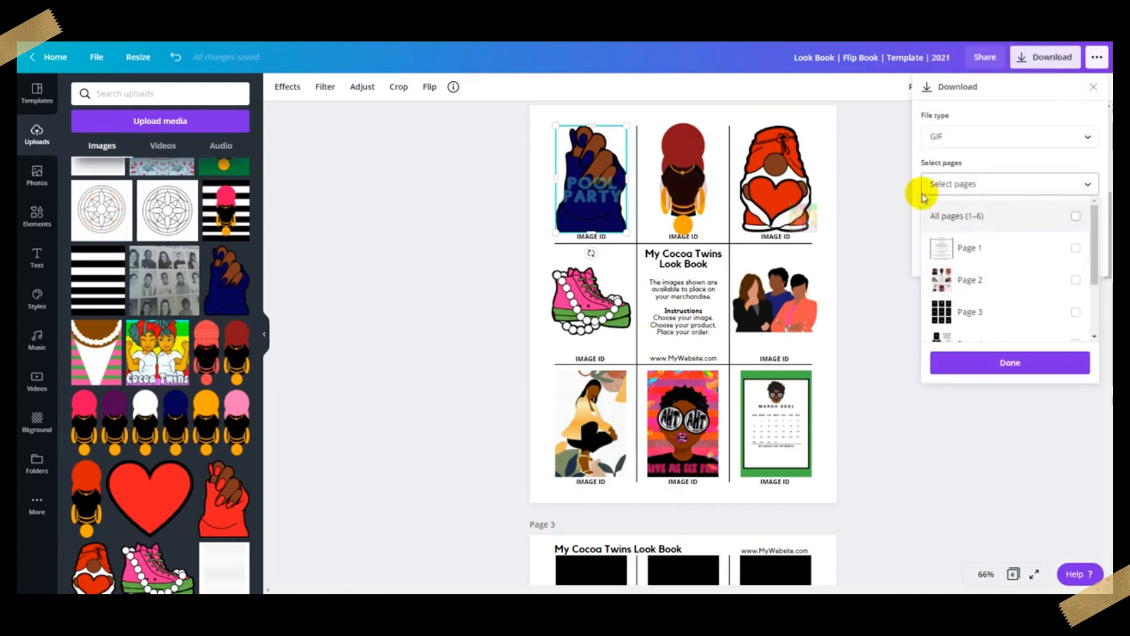
{"action": "left_click", "coordinate": [1074, 154]}
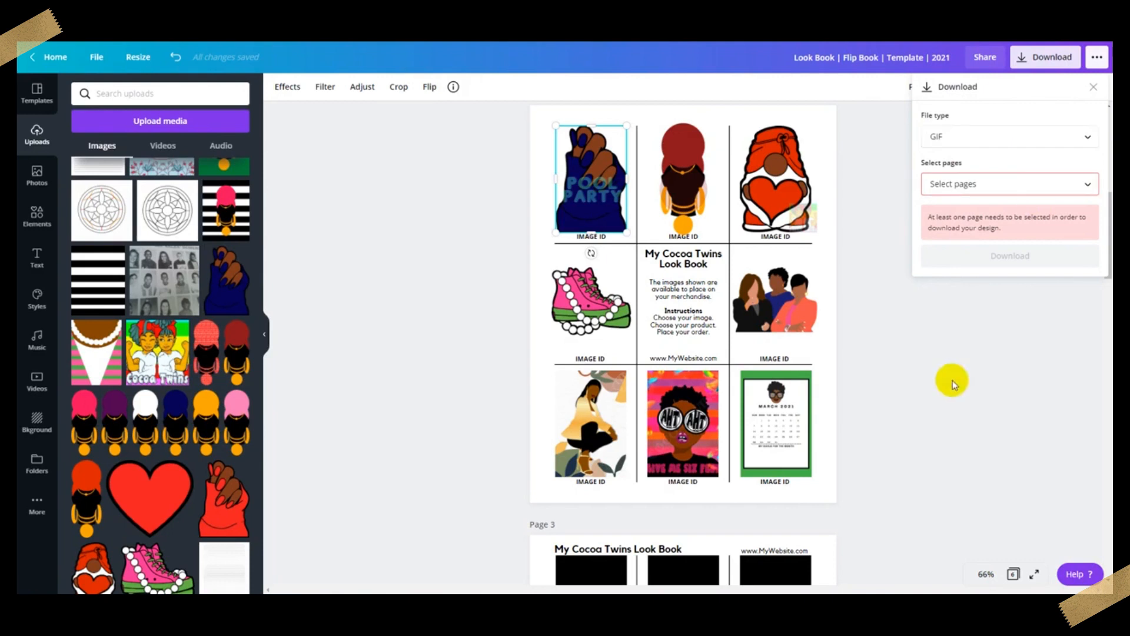
{"action": "left_click", "coordinate": [999, 369]}
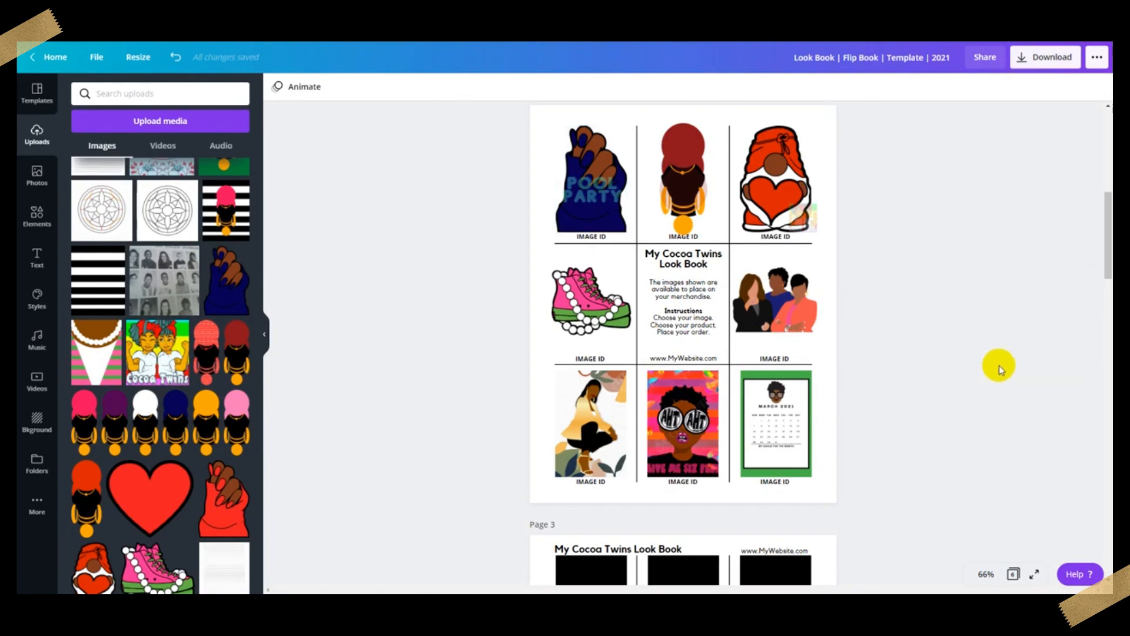